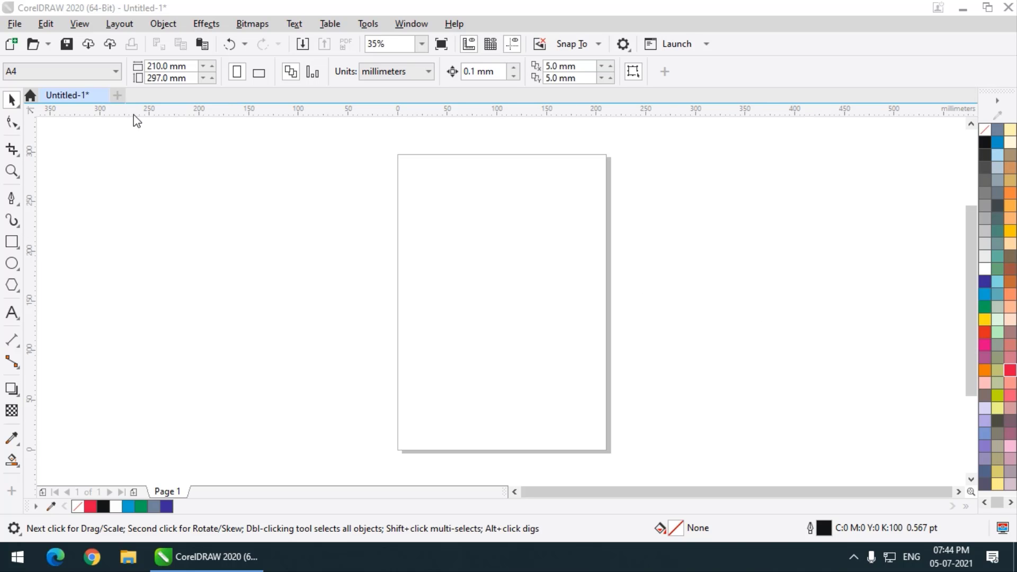
pyautogui.click(21, 127)
pyautogui.click(59, 125)
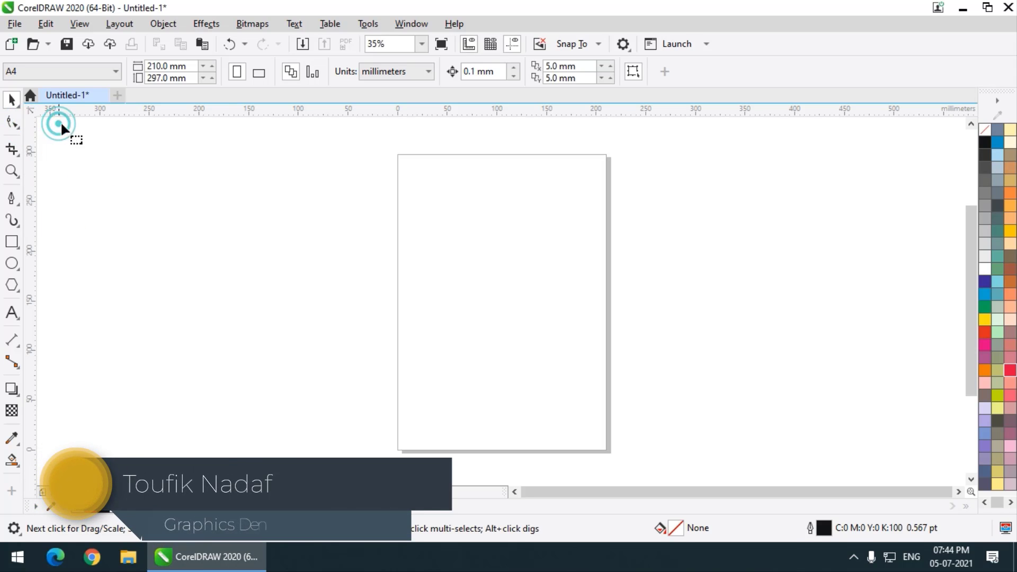
pyautogui.click(15, 200)
pyautogui.click(53, 247)
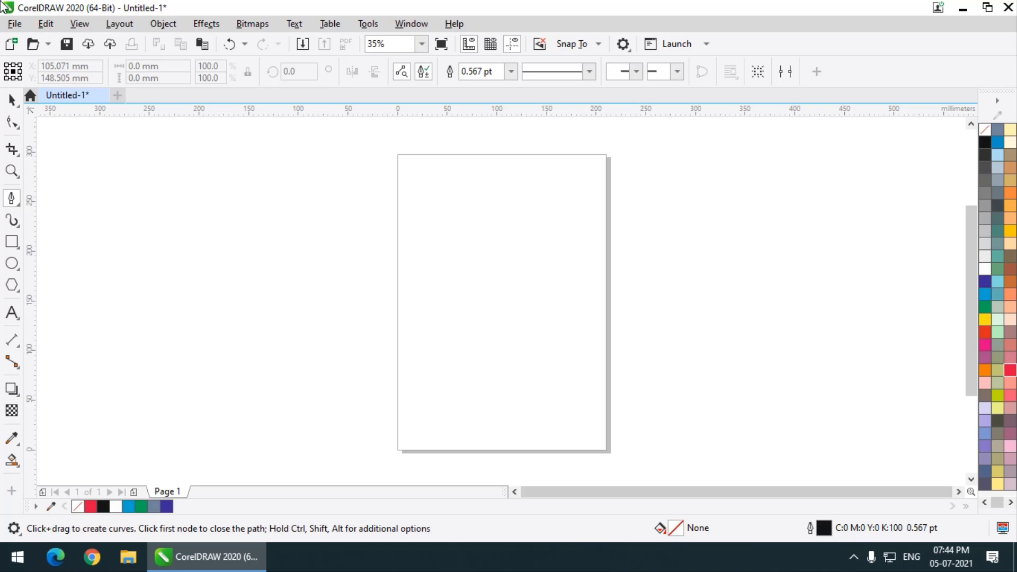
pyautogui.click(52, 26)
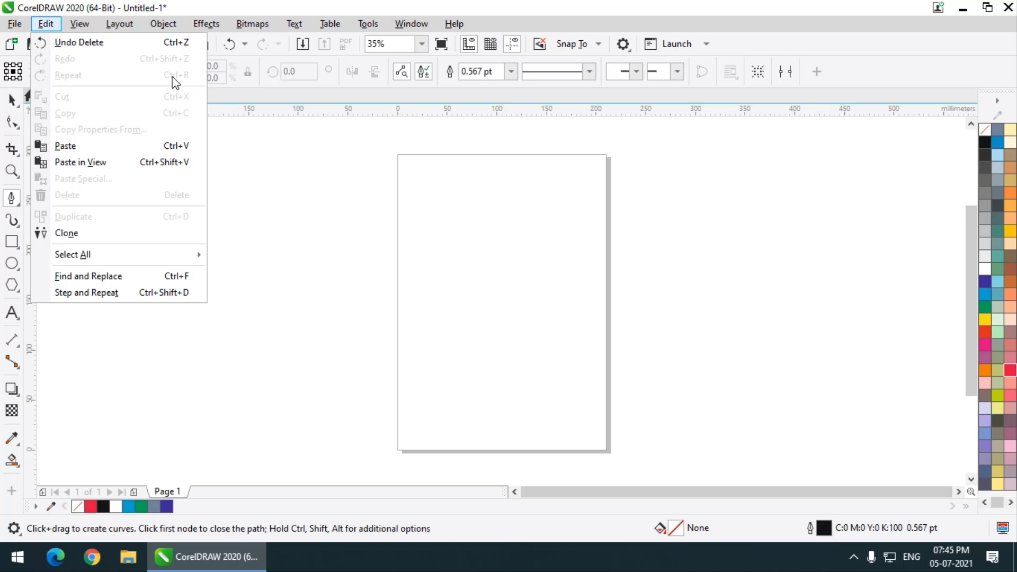
pyautogui.click(259, 2)
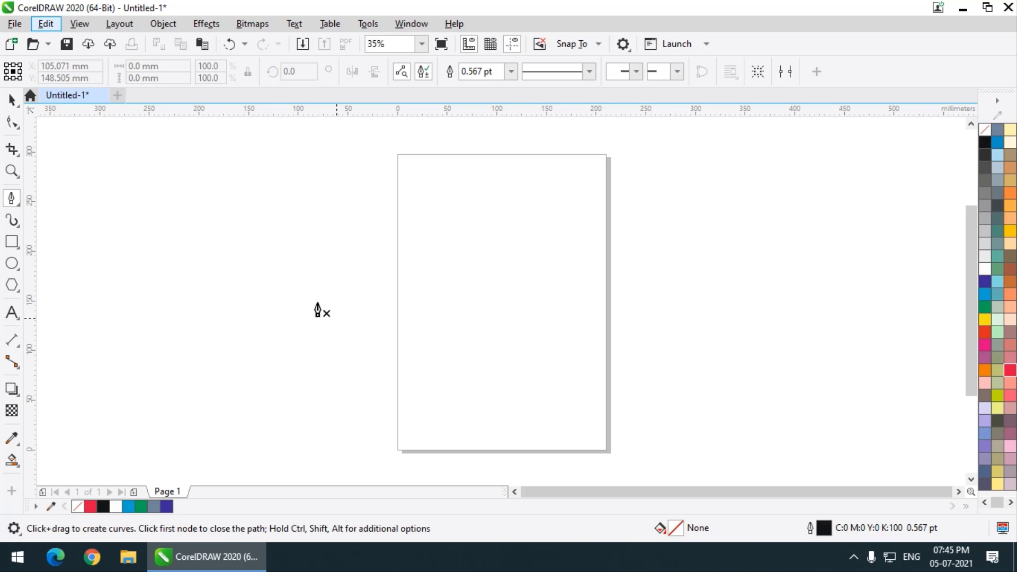
# Draw a rectangle about 107 mm wide and 36 mm high beside the page
pyautogui.click(11, 242)
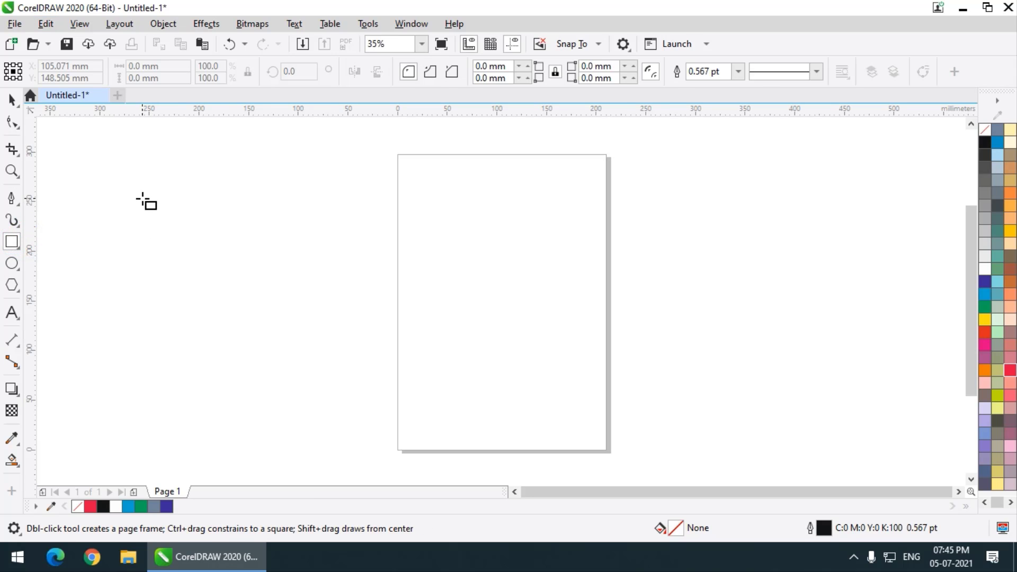
pyautogui.moveTo(142, 198); pyautogui.dragTo(249, 234)
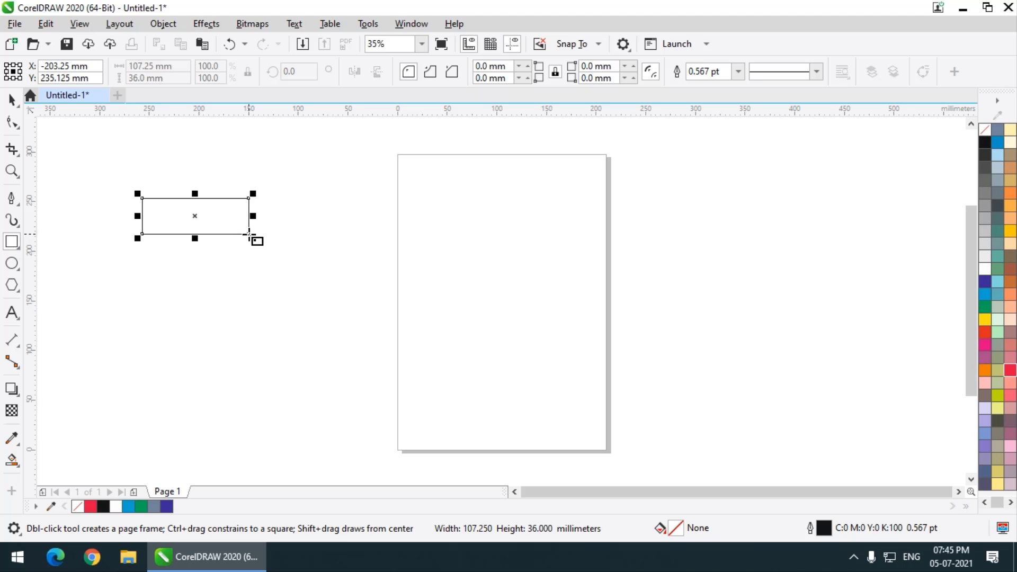
pyautogui.click(11, 99)
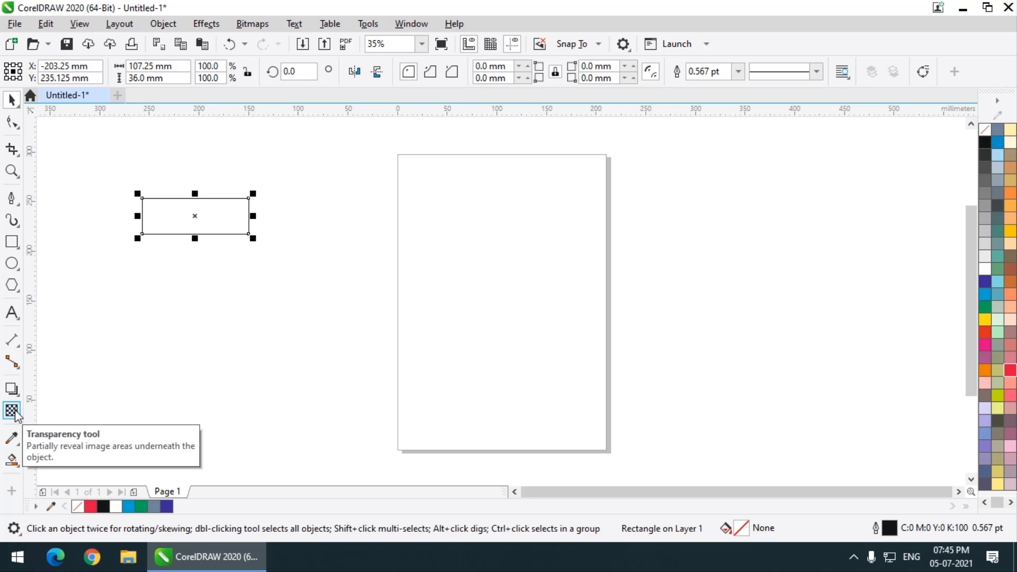
pyautogui.click(11, 466)
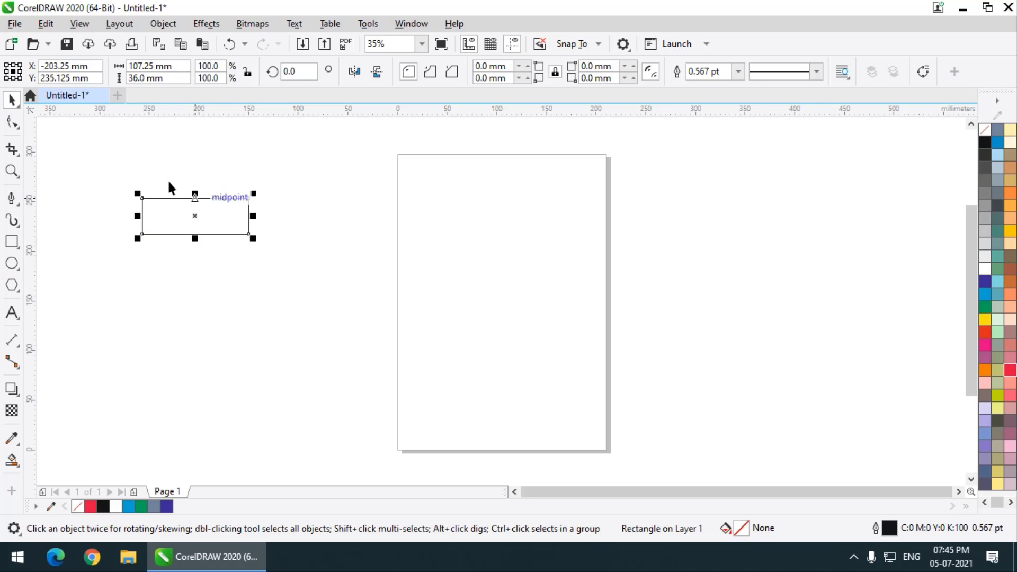
# Place a copy of the rectangle diagonally below the original and repeat the duplication twice at the same offset
pyautogui.moveTo(216, 227); pyautogui.dragTo(296, 270)
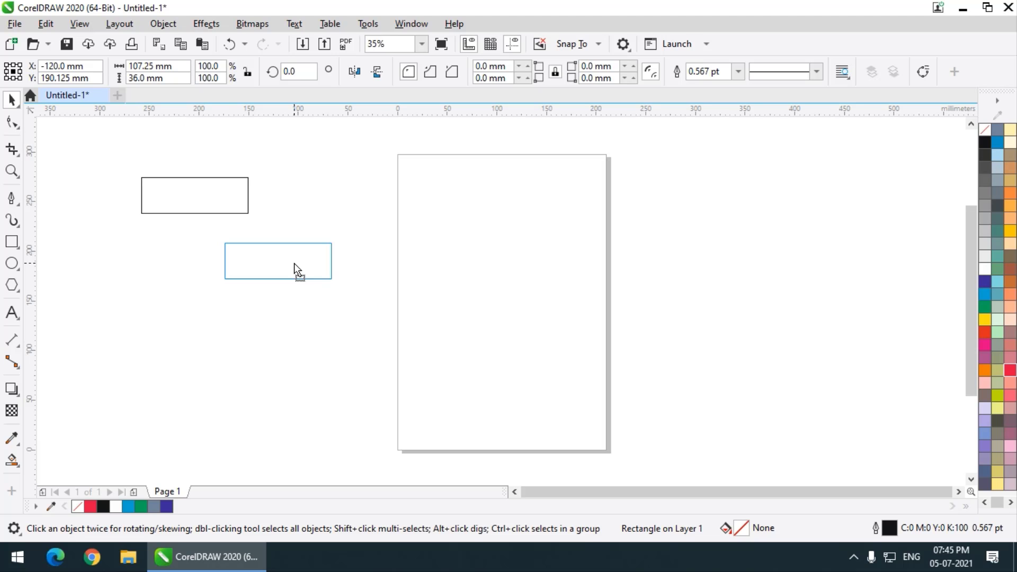
pyautogui.rightClick(294, 263)
pyautogui.moveTo(294, 262); pyautogui.dragTo(294, 262)
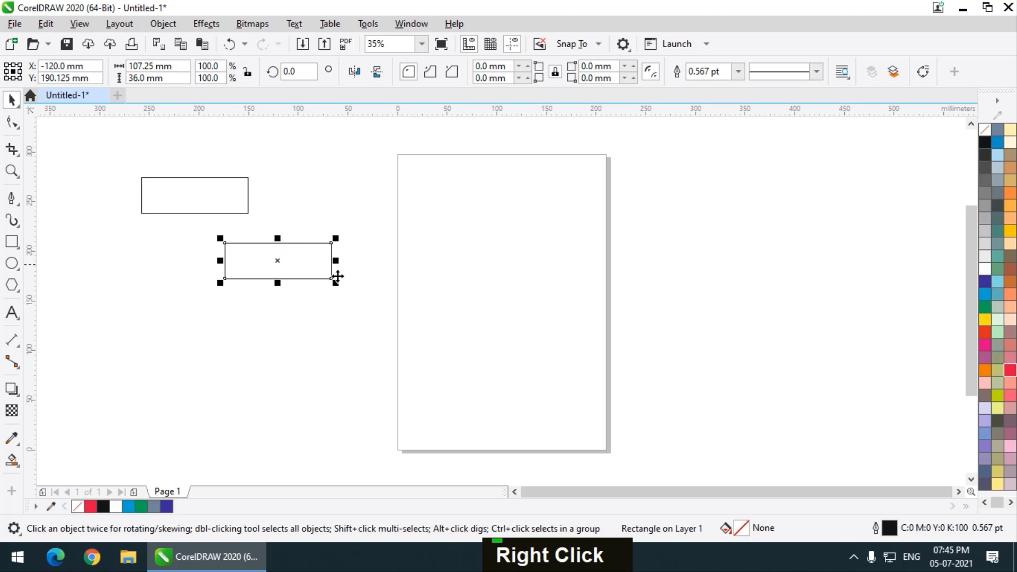
pyautogui.click(461, 291)
pyautogui.click(310, 268)
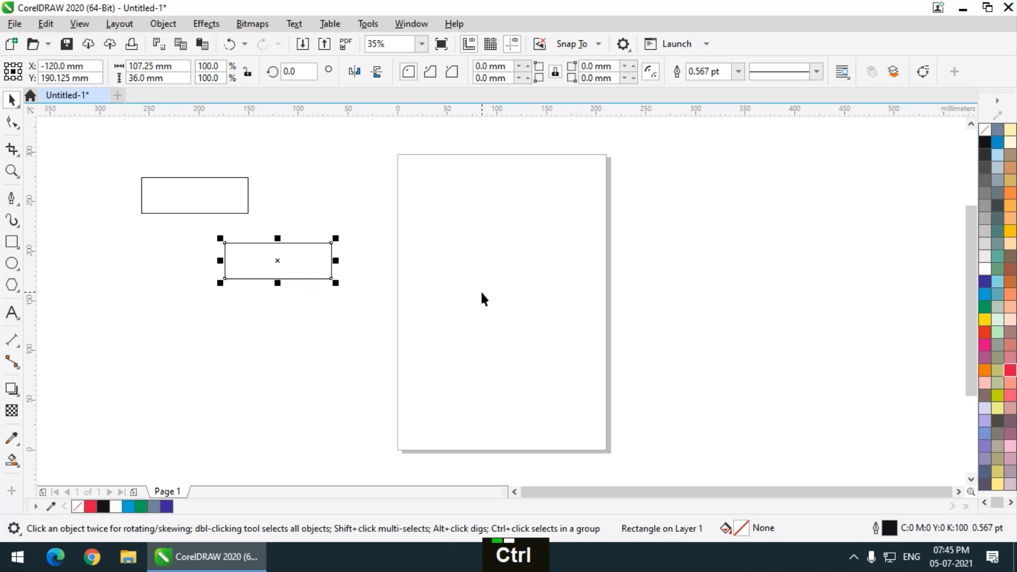
pyautogui.hotkey('ctrl', 'r')
pyautogui.hotkey('ctrl', 'r')
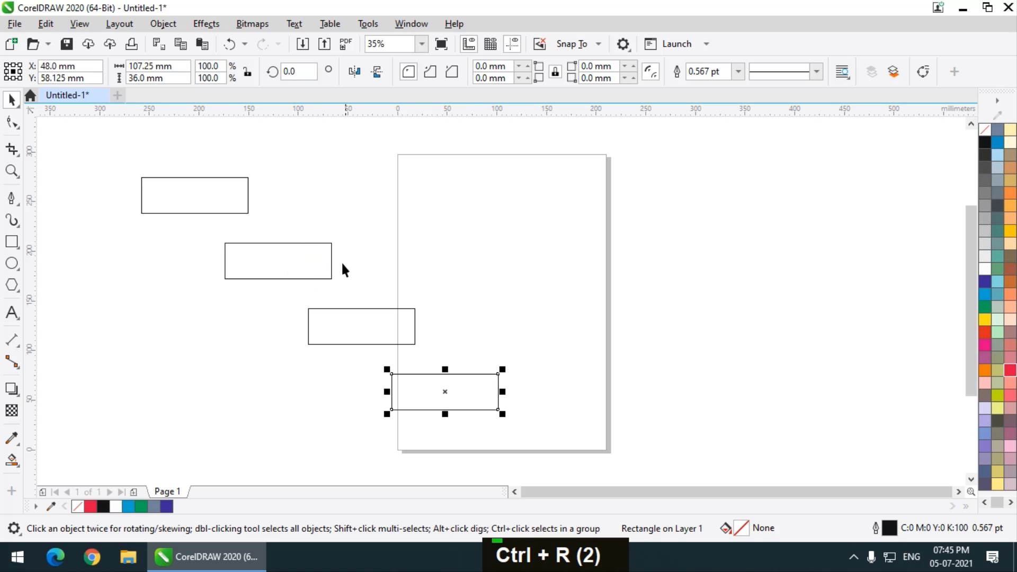
# Draw an ellipse about 85.5 by 79.5 mm at the page's upper right, copy it diagonally downward, and repeat the copy three times
pyautogui.click(12, 263)
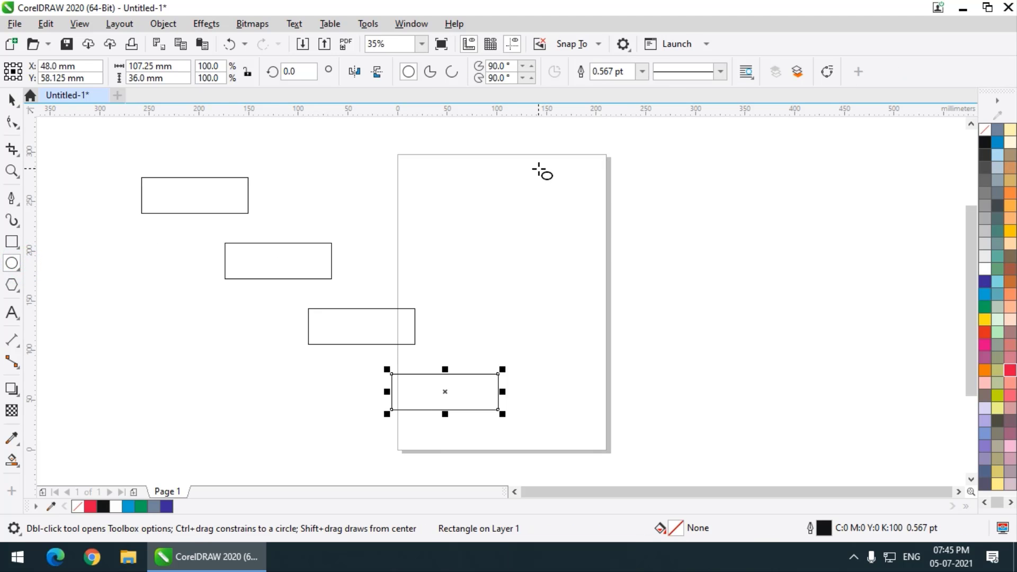
pyautogui.moveTo(538, 168); pyautogui.dragTo(623, 247)
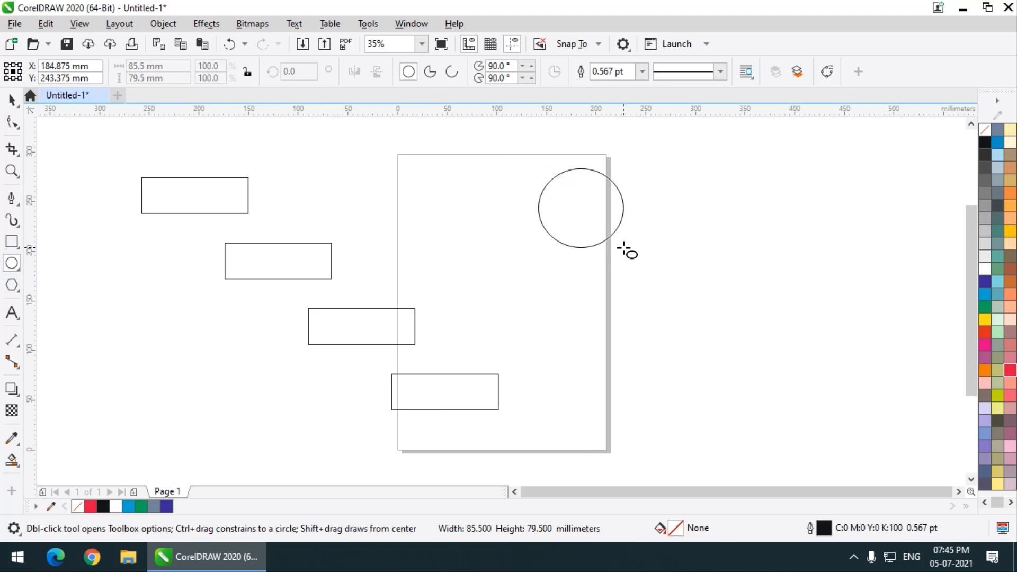
pyautogui.moveTo(580, 207); pyautogui.dragTo(613, 241)
pyautogui.hotkey('ctrl', 'r')
pyautogui.hotkey('ctrl', 'r')
pyautogui.hotkey('ctrl', 'r')
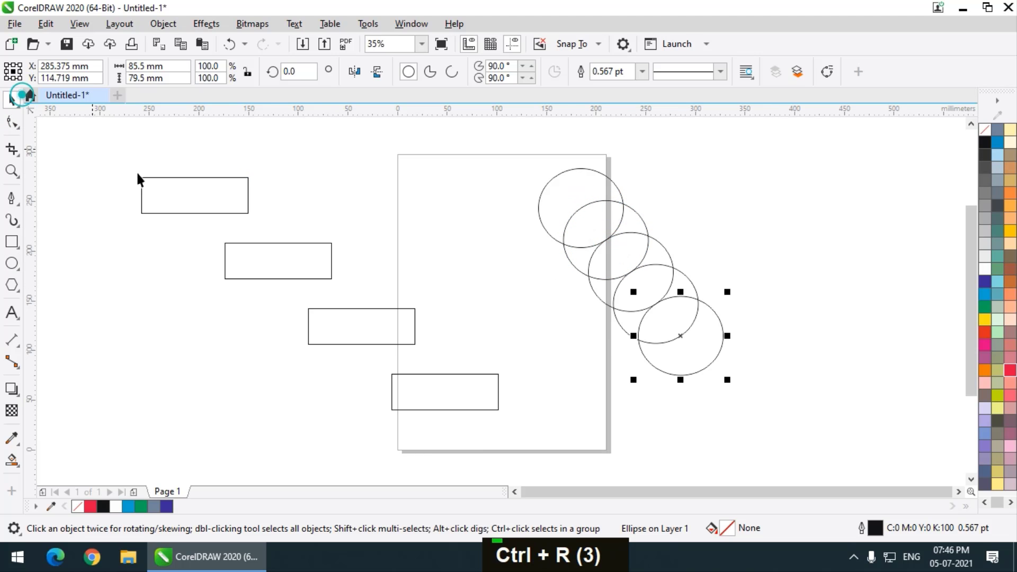
# Make a copy of the second rectangle rotated about 43° clockwise around its centre, and repeat the rotated copy twice
pyautogui.click(179, 191)
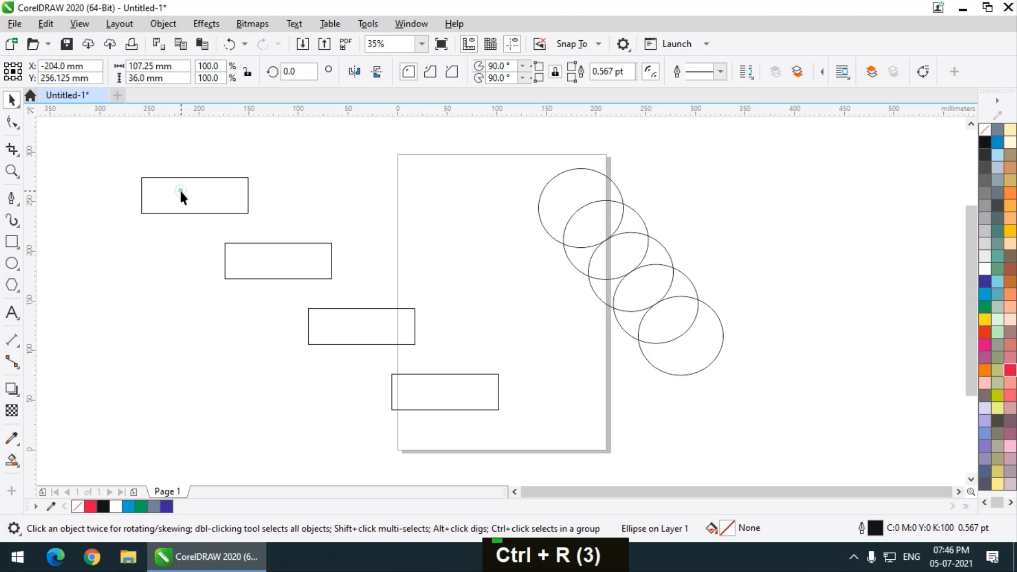
pyautogui.click(289, 261)
pyautogui.click(275, 257)
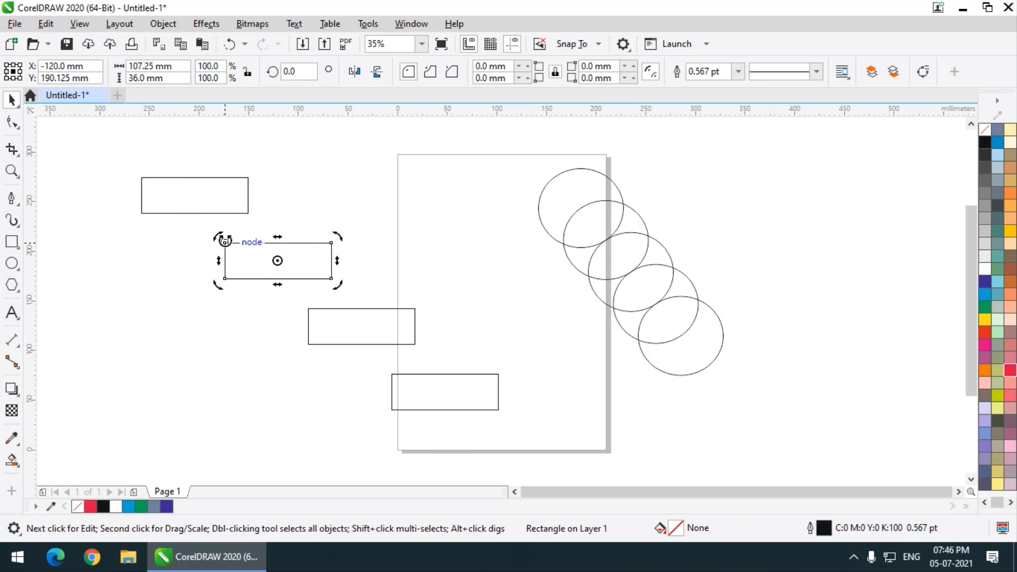
pyautogui.moveTo(219, 234); pyautogui.dragTo(243, 202)
pyautogui.rightClick(242, 201)
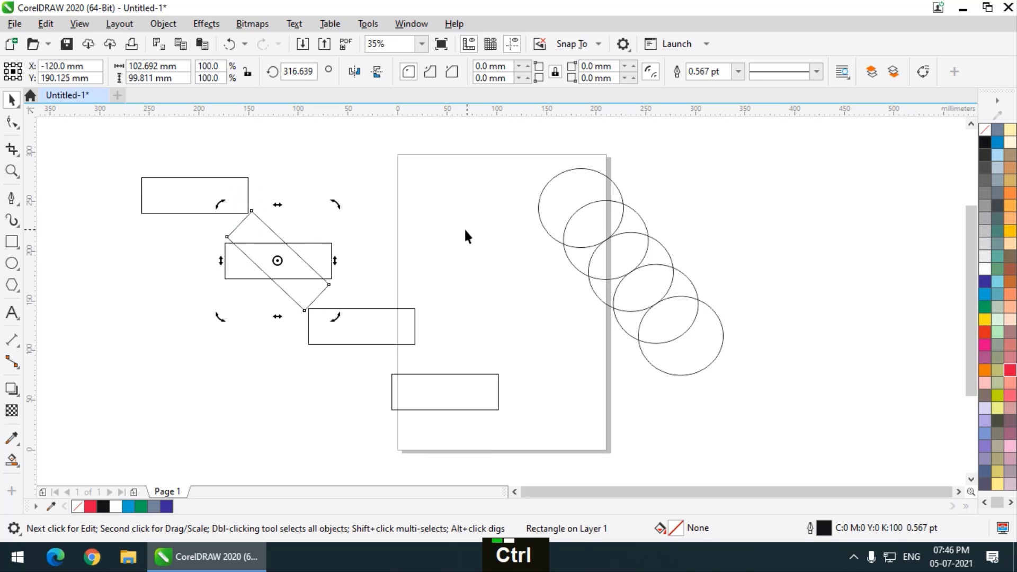
pyautogui.hotkey('ctrl', 'r')
pyautogui.hotkey('ctrl', 'r')
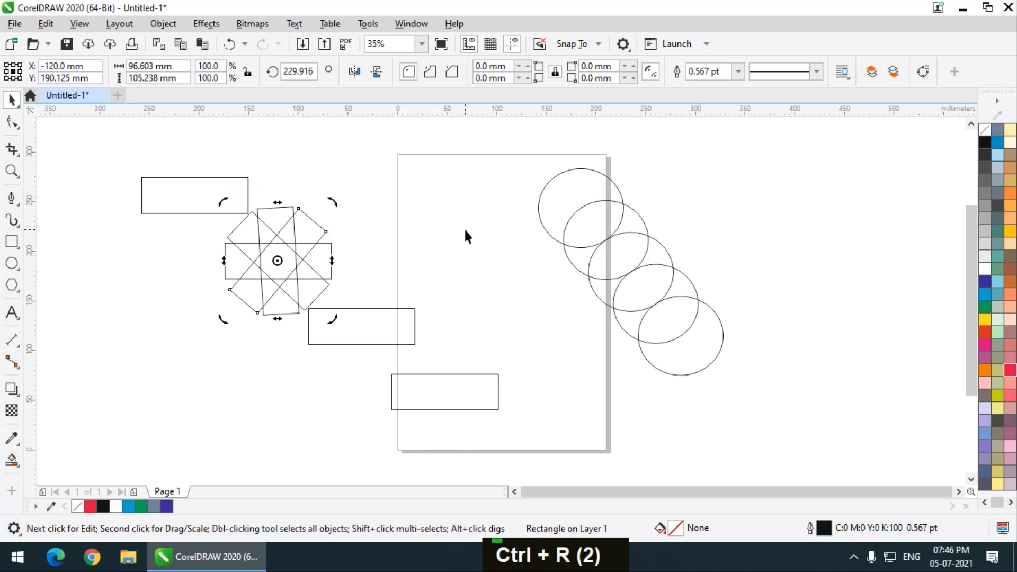
# Delete all the rectangles and ellipses from the drawing
pyautogui.click(420, 176)
pyautogui.scroll(-1, 366, 192)
pyautogui.scroll(1, 362, 192)
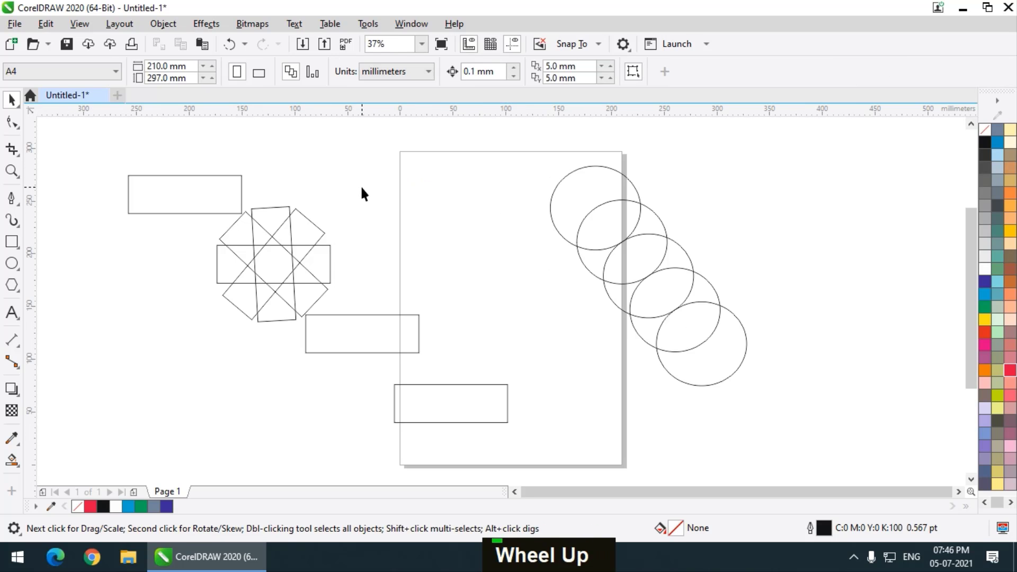
pyautogui.scroll(-1, 352, 219)
pyautogui.moveTo(202, 149); pyautogui.dragTo(633, 397)
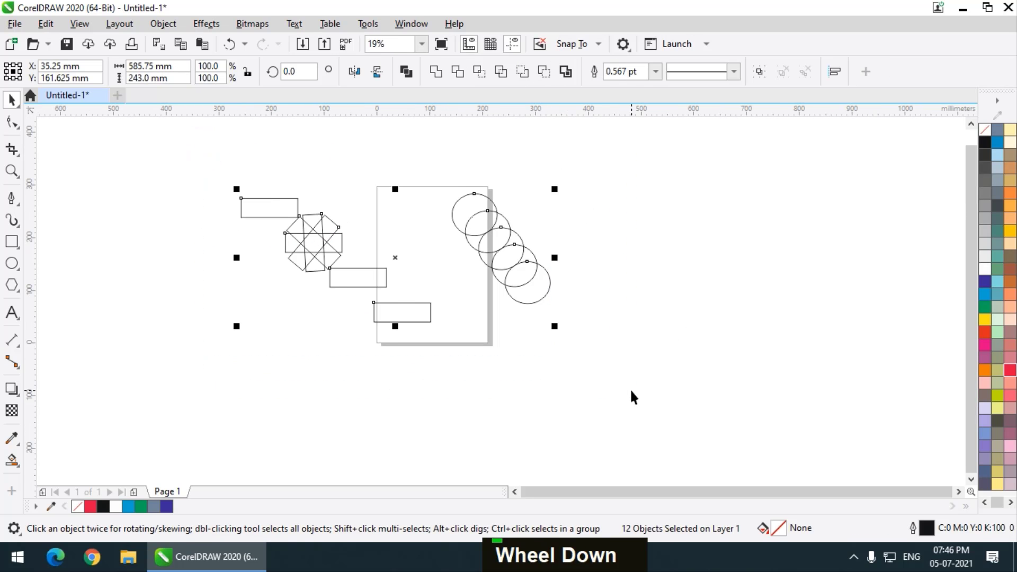
pyautogui.press('Delete')
pyautogui.hotkey('shift', 'F4')
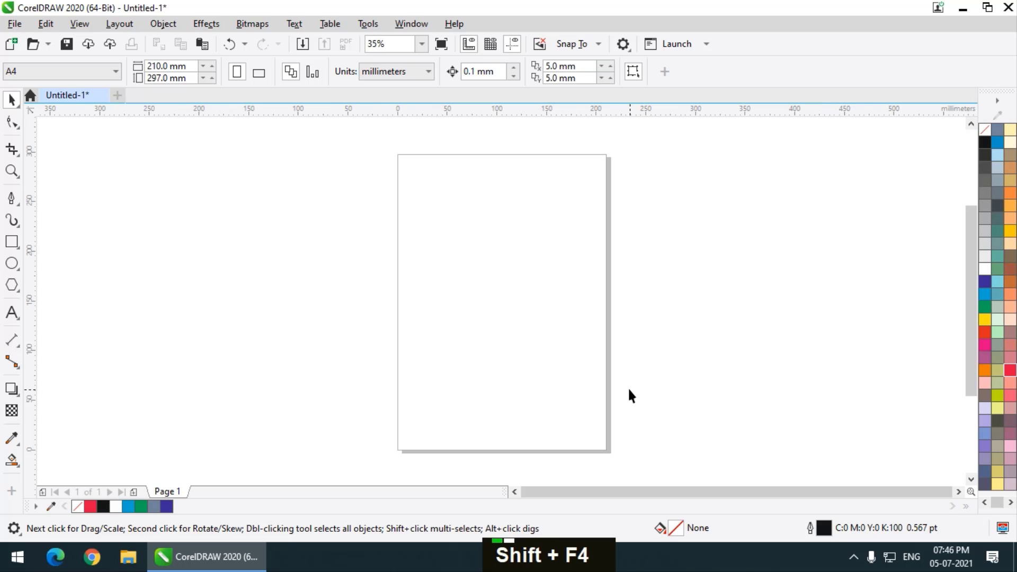
# Draw a tall ellipse about 37 by 112.5 mm on the page, fill it with red (M:100 Y:60), and remove its outline
pyautogui.click(12, 262)
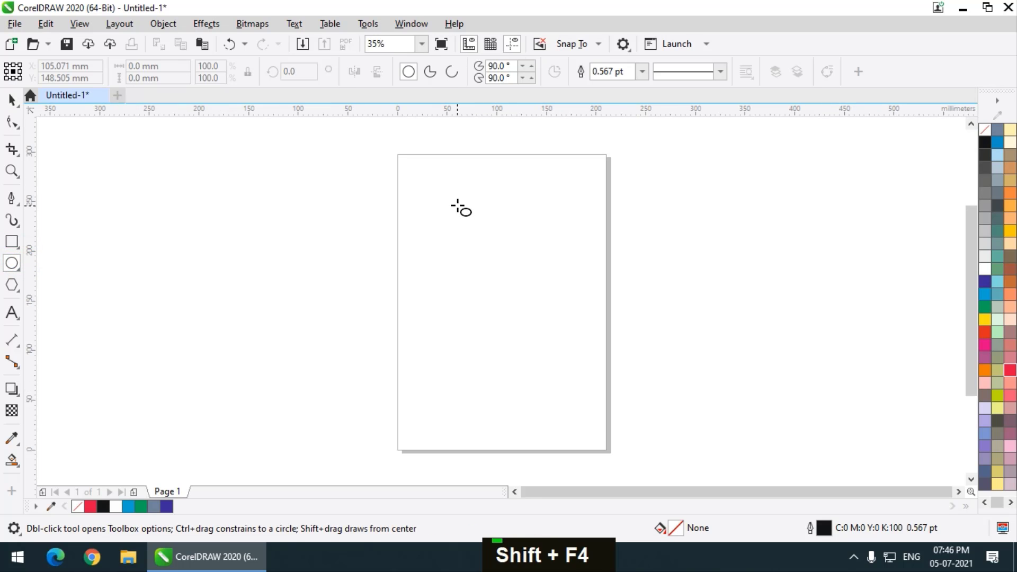
pyautogui.moveTo(457, 204); pyautogui.dragTo(494, 317)
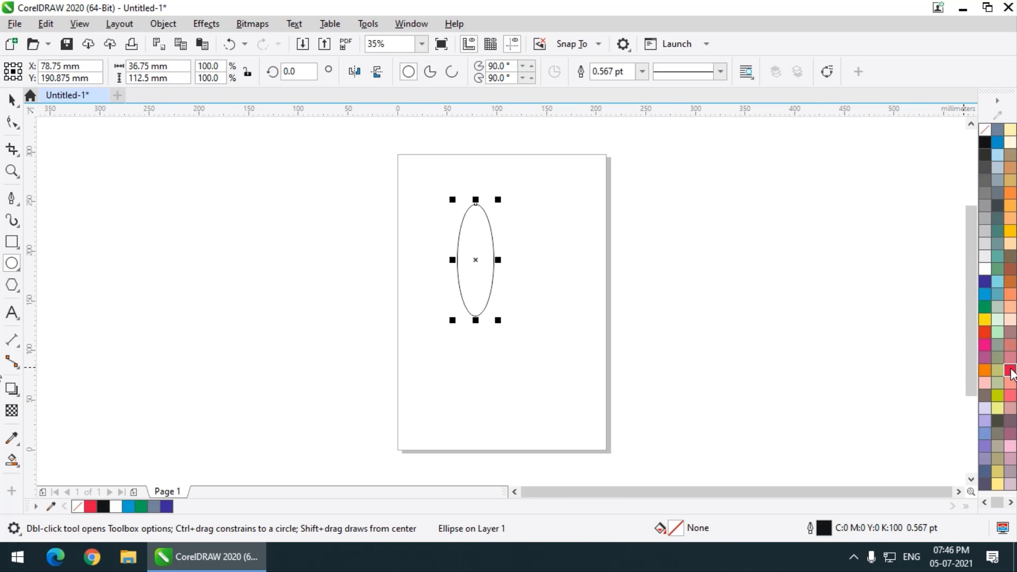
pyautogui.click(1011, 372)
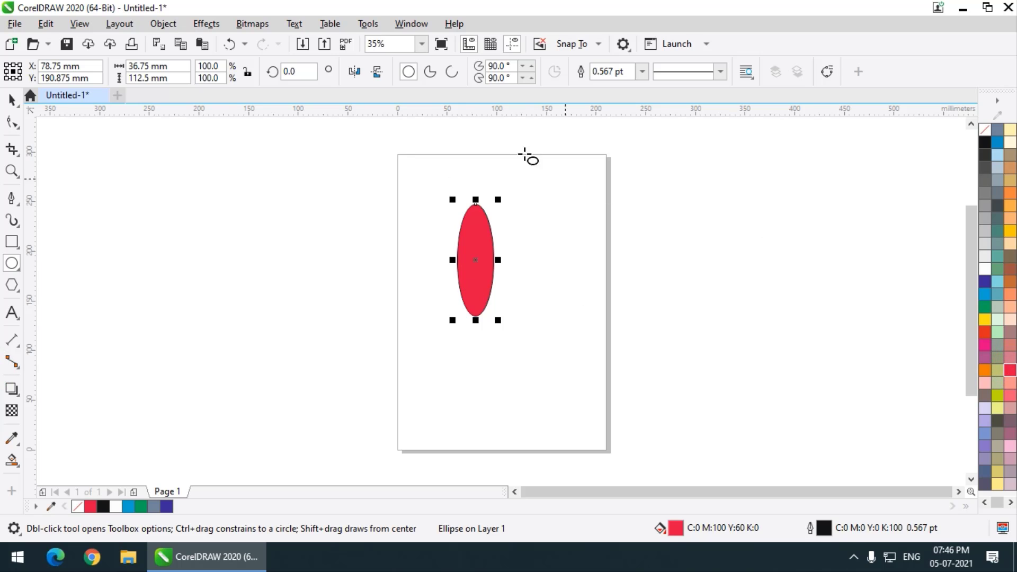
pyautogui.rightClick(984, 130)
pyautogui.click(12, 99)
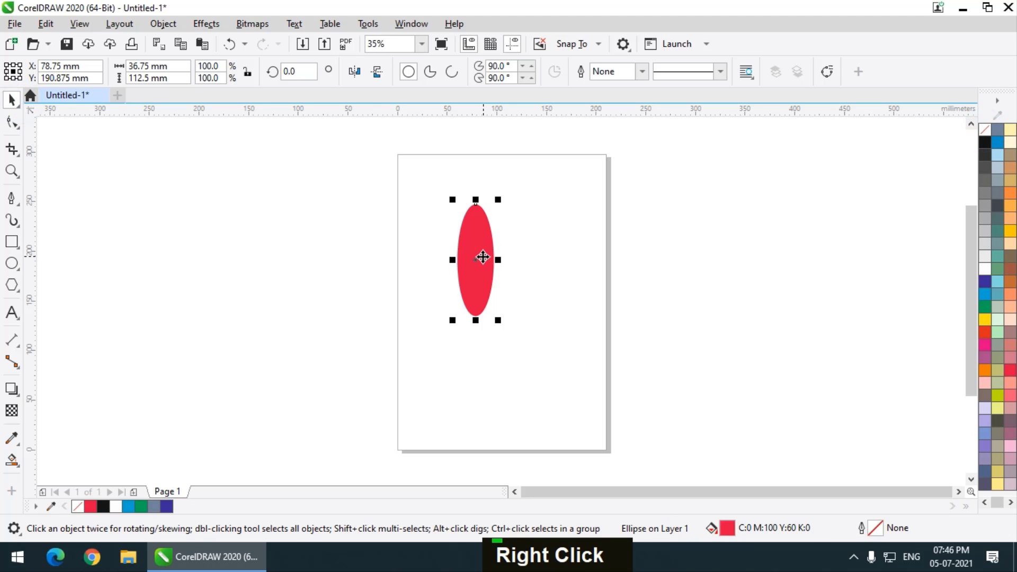
# Move the red ellipse about 29 mm up the page and place its rotation centre at its bottom tip
pyautogui.moveTo(483, 257); pyautogui.dragTo(482, 231)
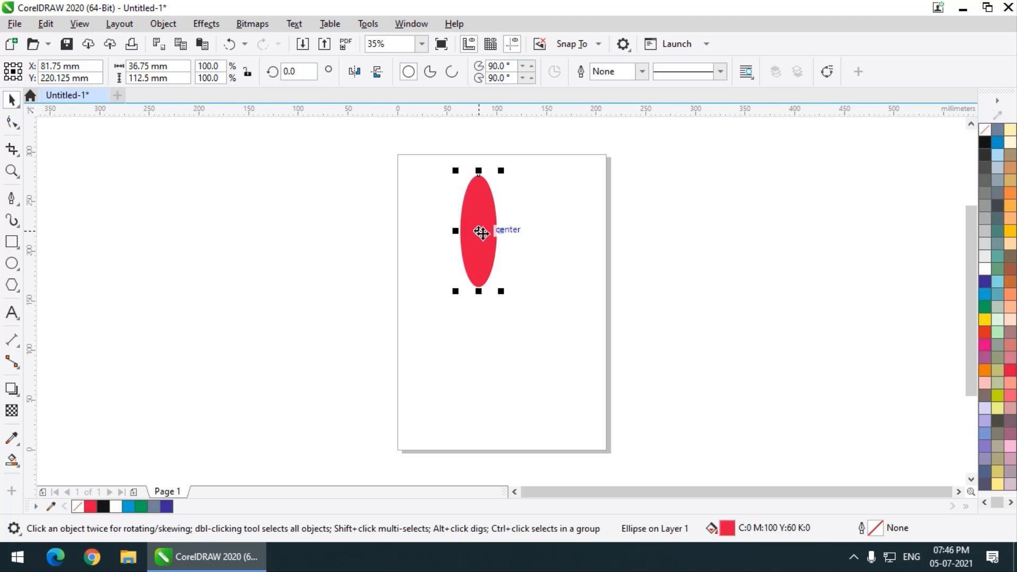
pyautogui.click(482, 232)
pyautogui.scroll(2, 480, 232)
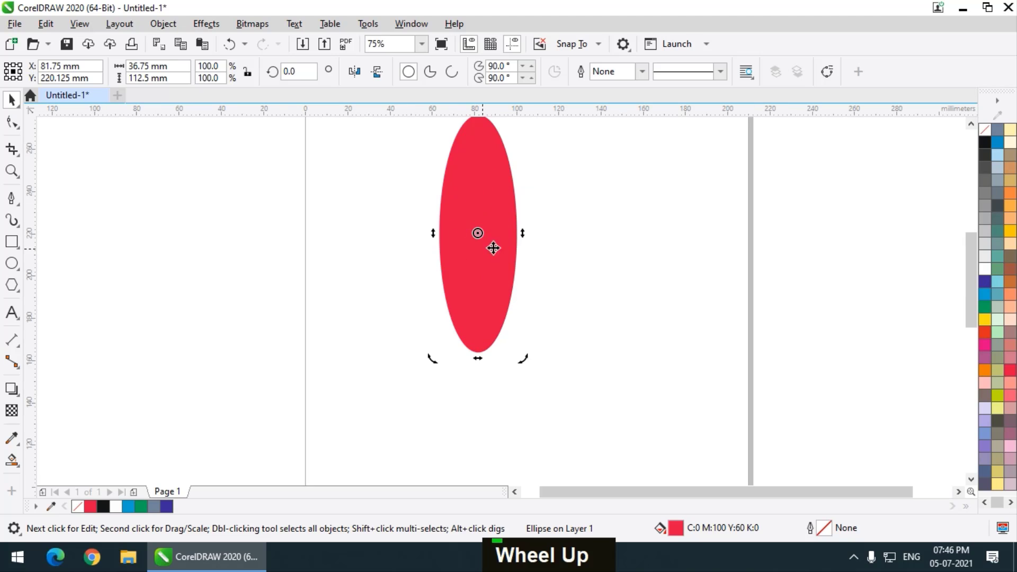
pyautogui.scroll(-1, 477, 234)
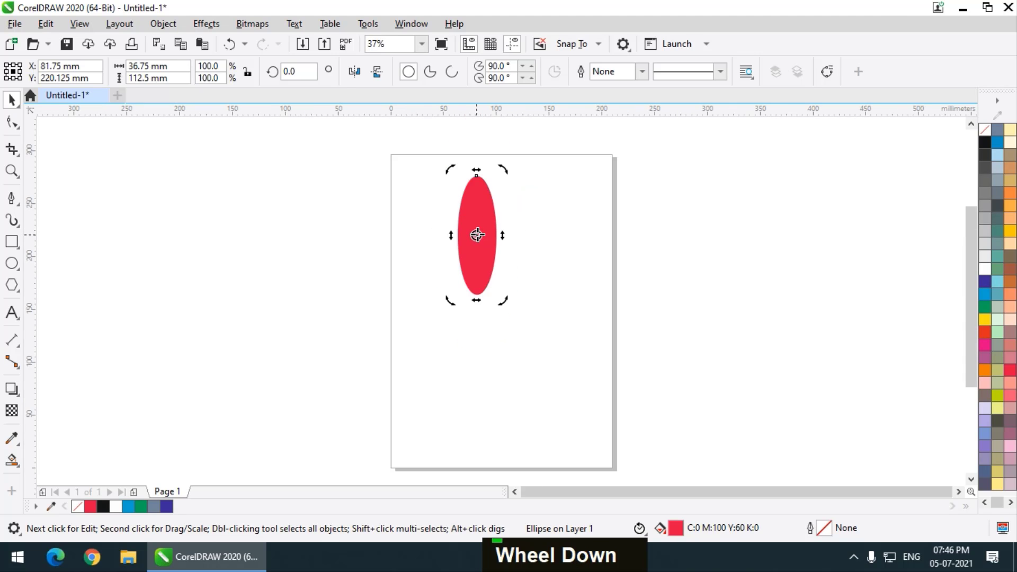
pyautogui.moveTo(477, 235); pyautogui.dragTo(477, 293)
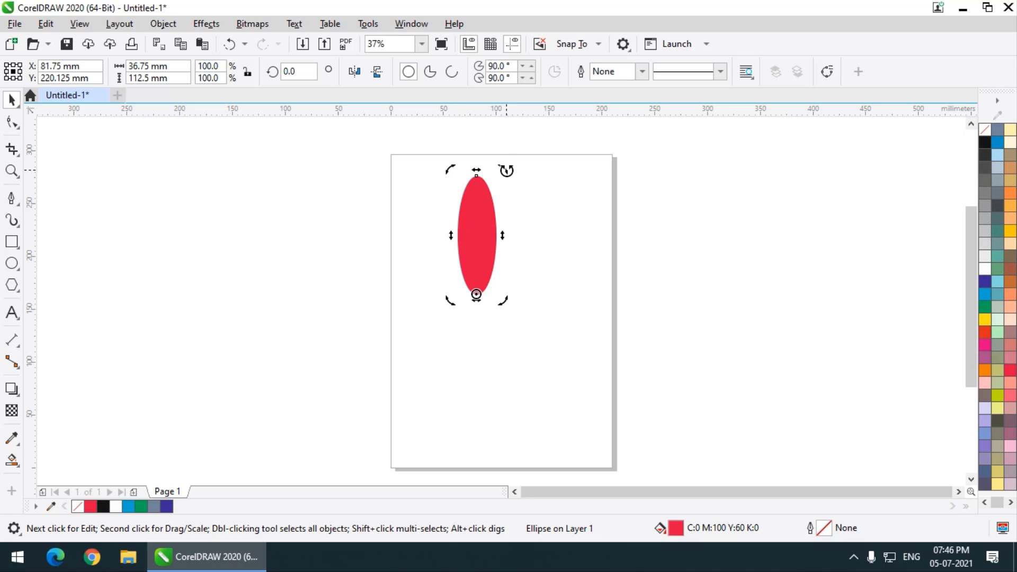
# Try rotating the ellipse clockwise around its bottom tip, first about 21° as a copy, second about 18° without one, undoing each trial
pyautogui.click(296, 71)
pyautogui.moveTo(507, 169); pyautogui.dragTo(548, 185)
pyautogui.rightClick(548, 185)
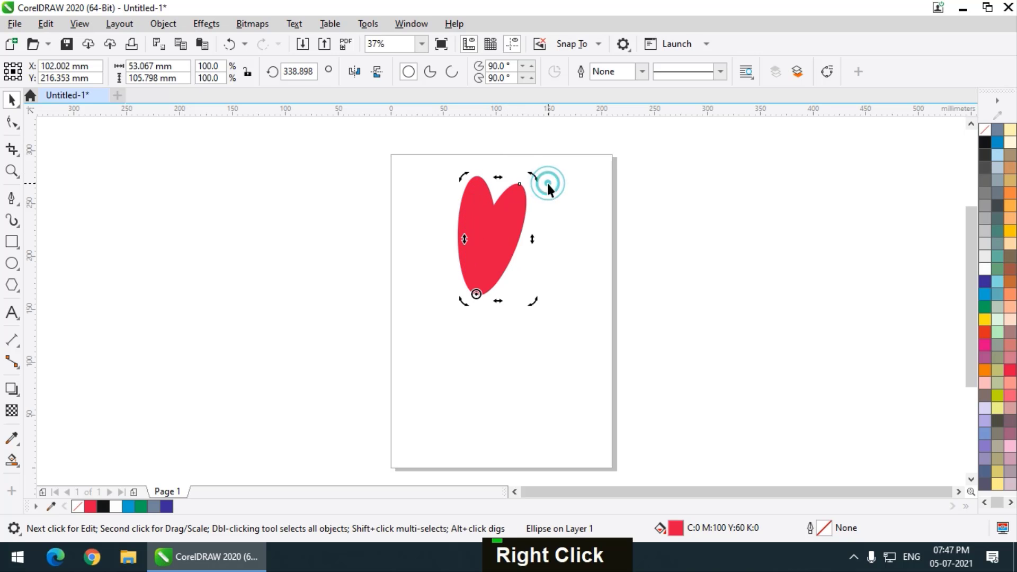
pyautogui.hotkey('ctrl', 'z')
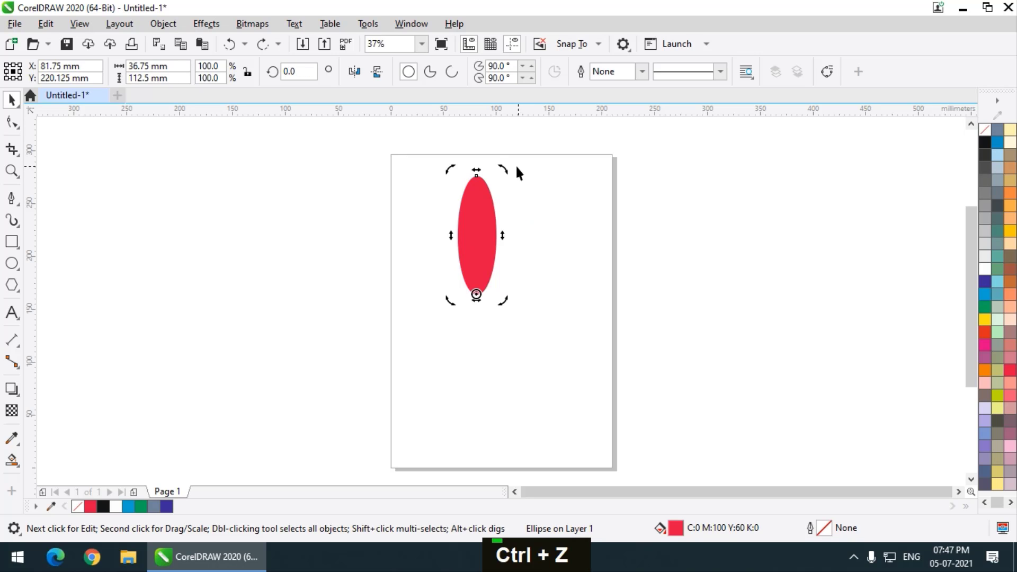
pyautogui.moveTo(507, 169); pyautogui.dragTo(540, 181)
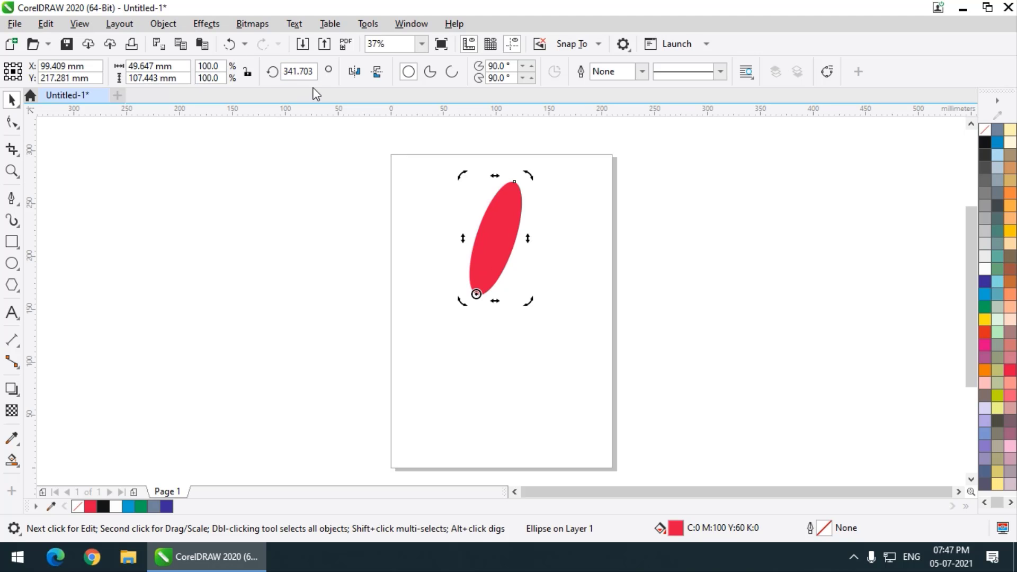
pyautogui.hotkey('ctrl', 'z')
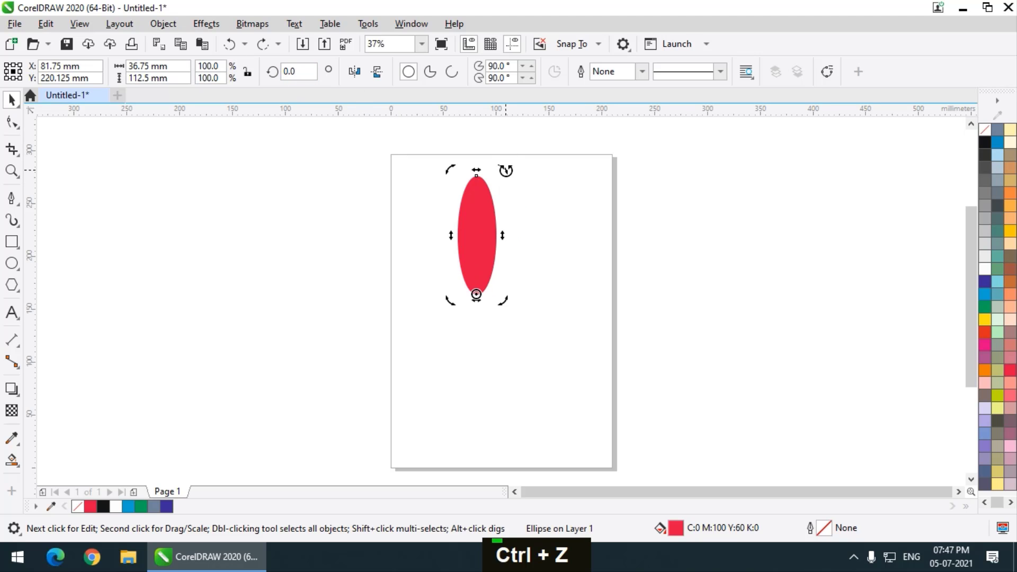
# Try free rotations of the ellipse around its bottom tip, including about 24° clockwise, and undo each trial
pyautogui.moveTo(506, 170); pyautogui.dragTo(551, 191)
pyautogui.moveTo(551, 191); pyautogui.dragTo(550, 192)
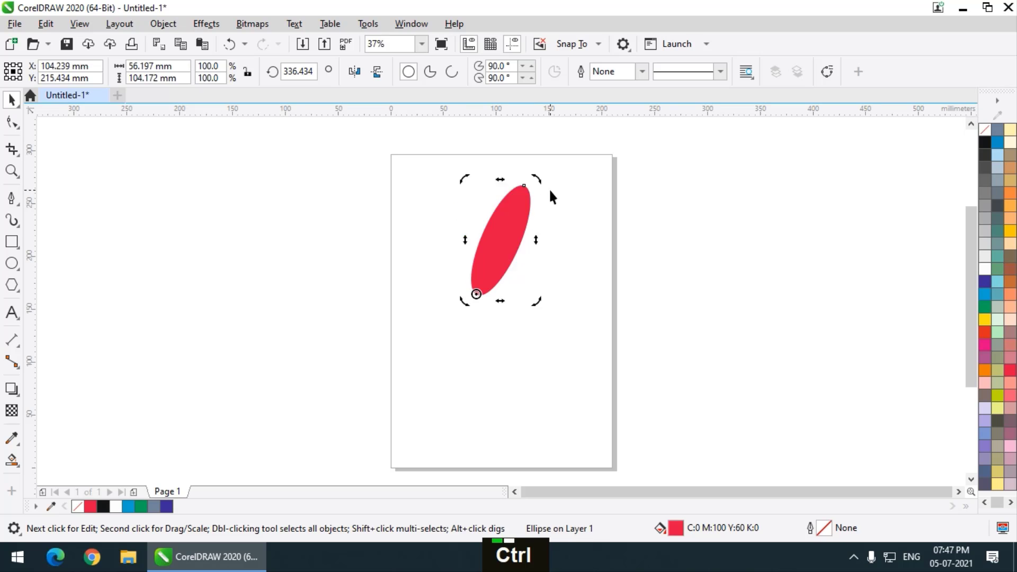
pyautogui.hotkey('ctrl', 'z')
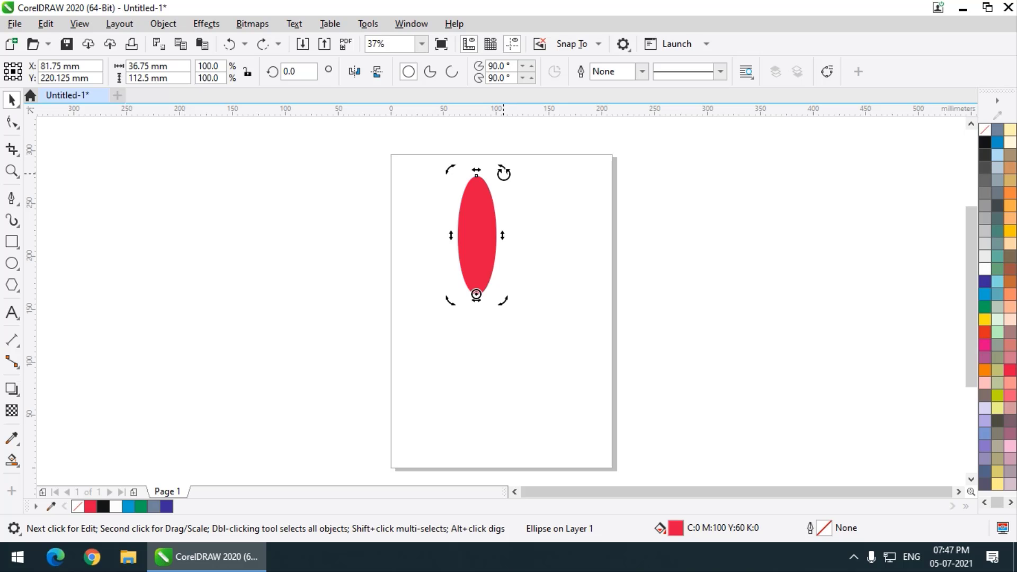
pyautogui.press('ctrl')
pyautogui.moveTo(504, 172)
pyautogui.mouseDown()
pyautogui.moveTo(540, 186)
pyautogui.moveTo(502, 180)
pyautogui.mouseUp()
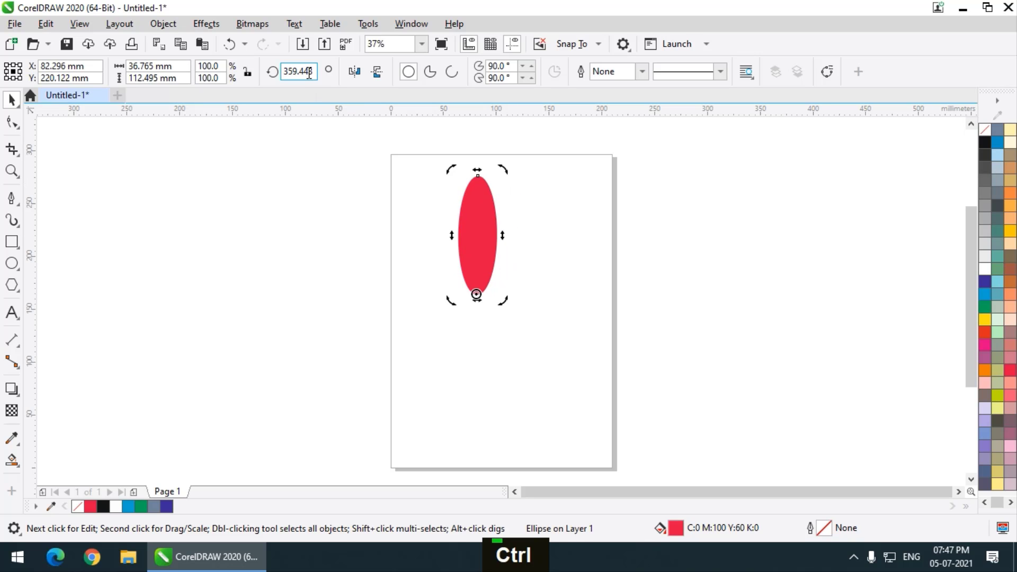
pyautogui.hotkey('ctrl', 'z')
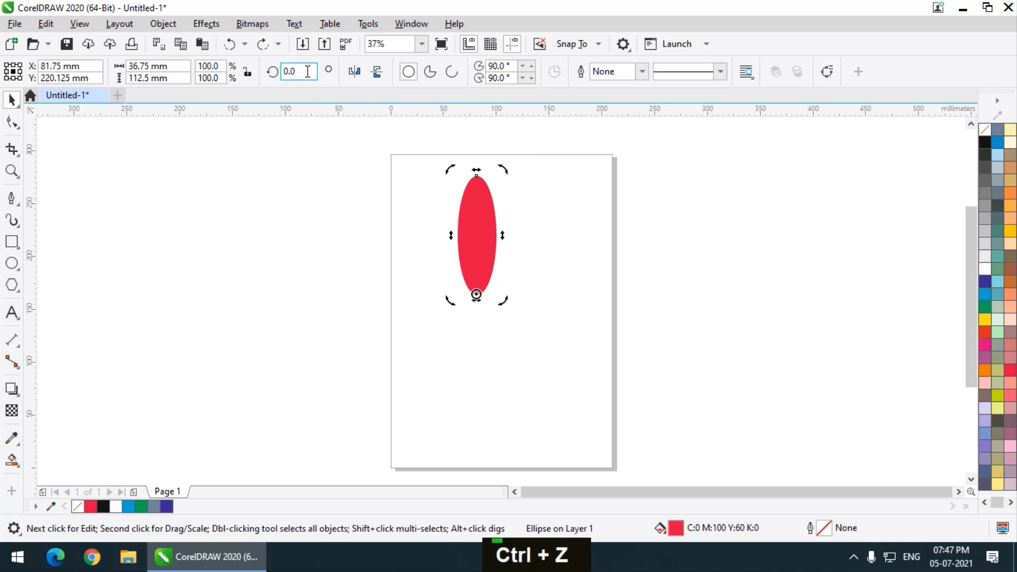
# Create a copy of the red ellipse rotated exactly 15° clockwise around its bottom tip
pyautogui.keyDown('ctrl'); pyautogui.click(503, 167); pyautogui.keyUp('ctrl')
pyautogui.moveTo(505, 169); pyautogui.dragTo(542, 182)
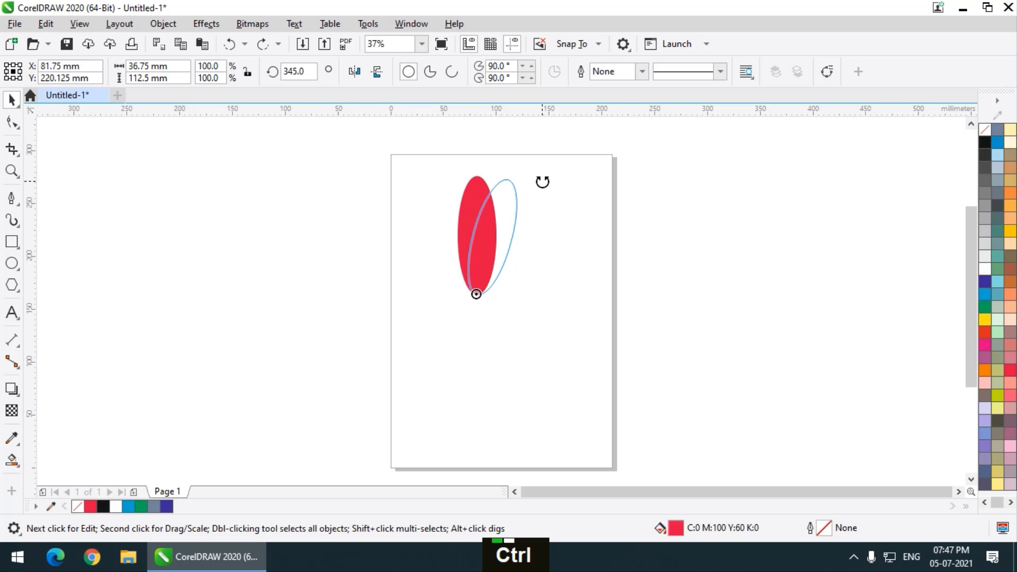
pyautogui.moveTo(543, 182); pyautogui.dragTo(541, 182)
pyautogui.keyDown('ctrl'); pyautogui.rightClick(541, 182); pyautogui.keyUp('ctrl')
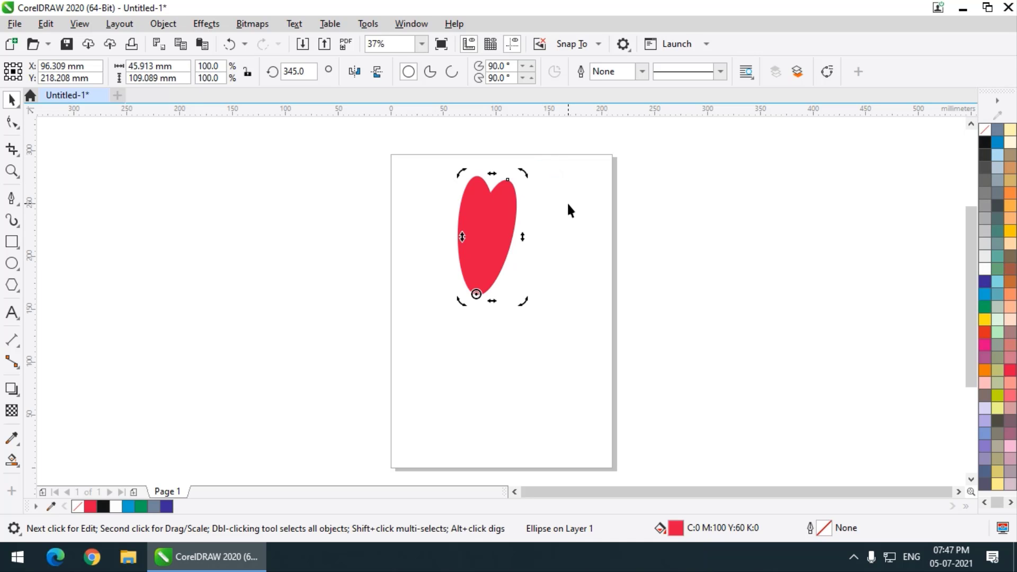
pyautogui.press('ctrl')
pyautogui.press('ctrl')
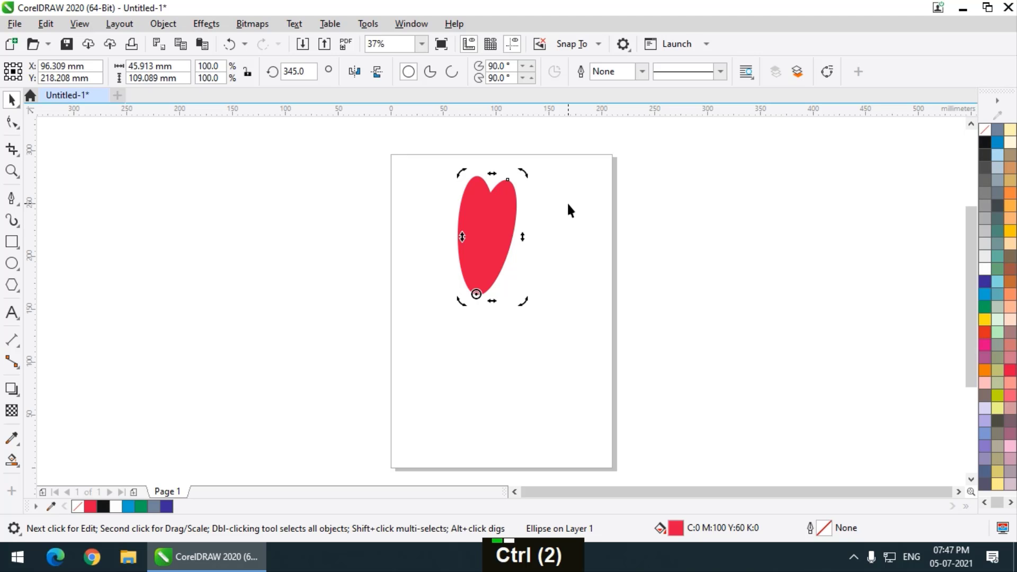
# Repeat the 15° rotated copy until 24 ellipses form a complete circle of petals, and deselect the last one
pyautogui.hotkey('ctrl', 'r')
pyautogui.hotkey('ctrl', 'r')
pyautogui.hotkey('ctrl', 'r')
pyautogui.hotkey('ctrl', 'r')
pyautogui.hotkey('ctrl', 'r')
pyautogui.hotkey('ctrl', 'r')
pyautogui.hotkey('ctrl', 'r')
pyautogui.hotkey('ctrl', 'r')
pyautogui.hotkey('ctrl', 'r')
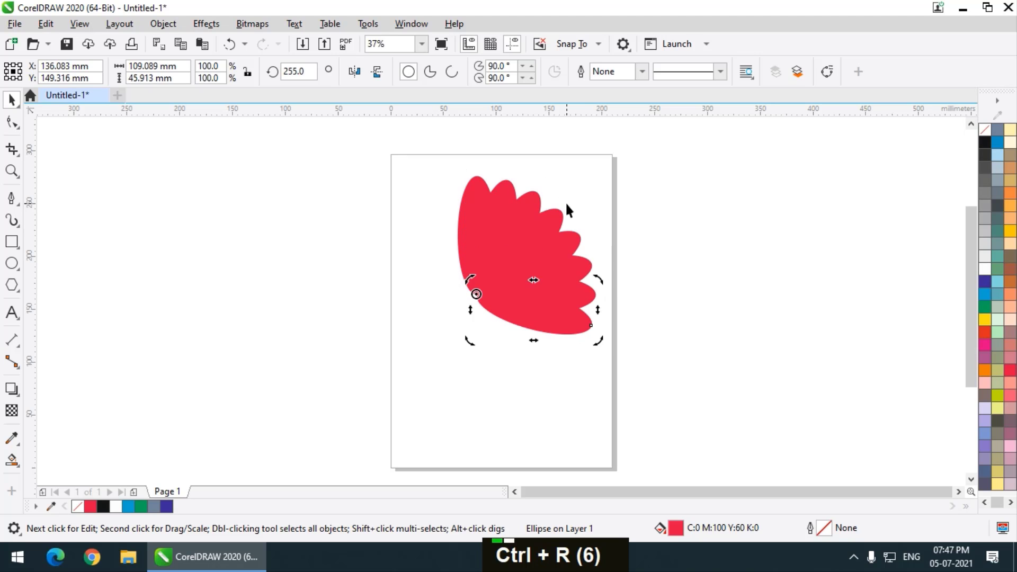
pyautogui.hotkey('ctrl', 'r')
pyautogui.hotkey('ctrl', 'r')
pyautogui.hotkey('ctrl', 'r')
pyautogui.hotkey('ctrl', 'r')
pyautogui.hotkey('ctrl', 'r')
pyautogui.hotkey('ctrl', 'r')
pyautogui.hotkey('ctrl', 'r')
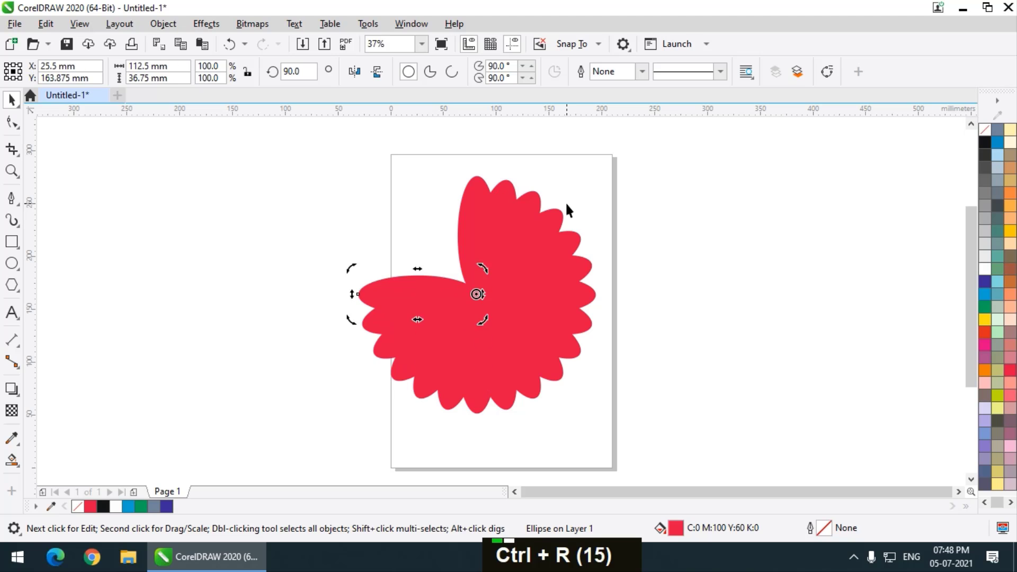
pyautogui.hotkey('ctrl', 'r')
pyautogui.hotkey('ctrl', 'r')
pyautogui.hotkey('ctrl', 'r')
pyautogui.hotkey('ctrl', 'r')
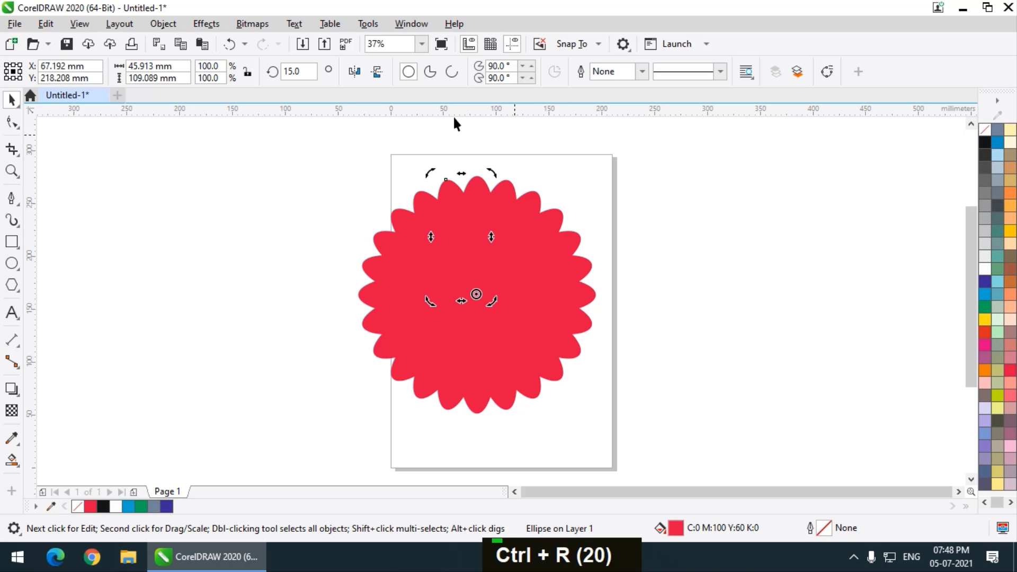
pyautogui.click(324, 150)
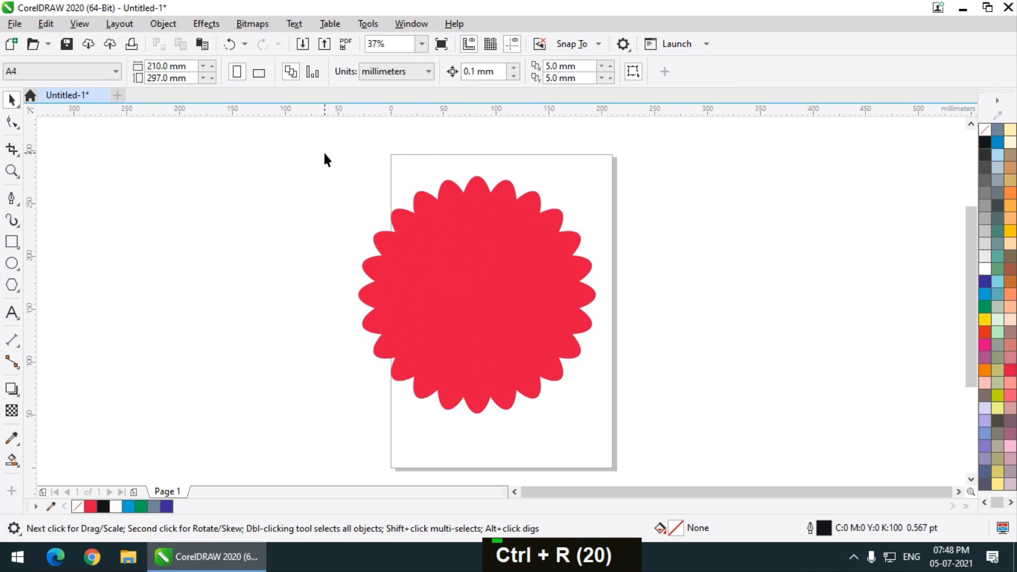
# Group all 24 petals and move the flower about 19 mm right and 3.5 mm up on the page
pyautogui.moveTo(301, 153); pyautogui.dragTo(676, 443)
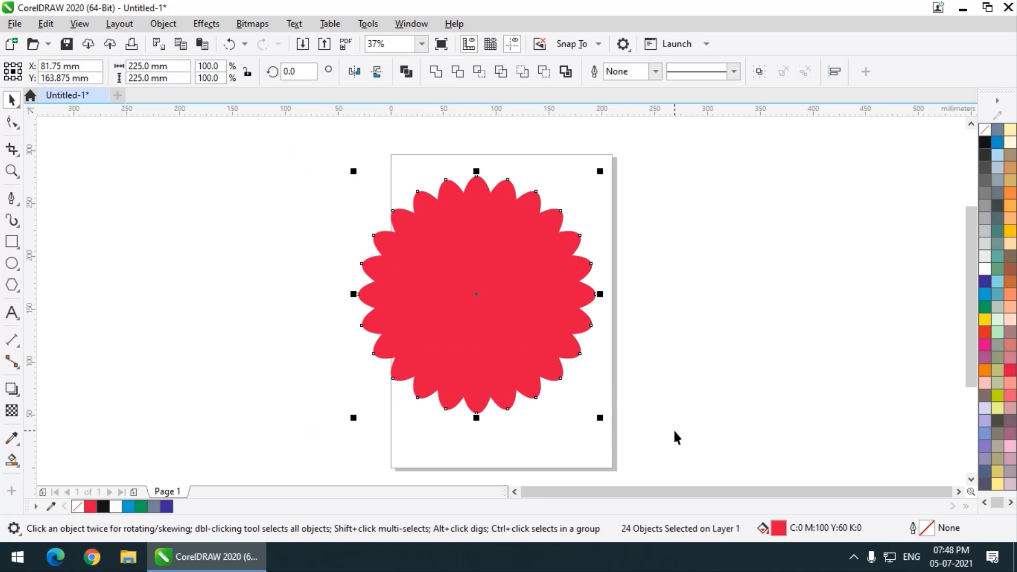
pyautogui.press('ctrl')
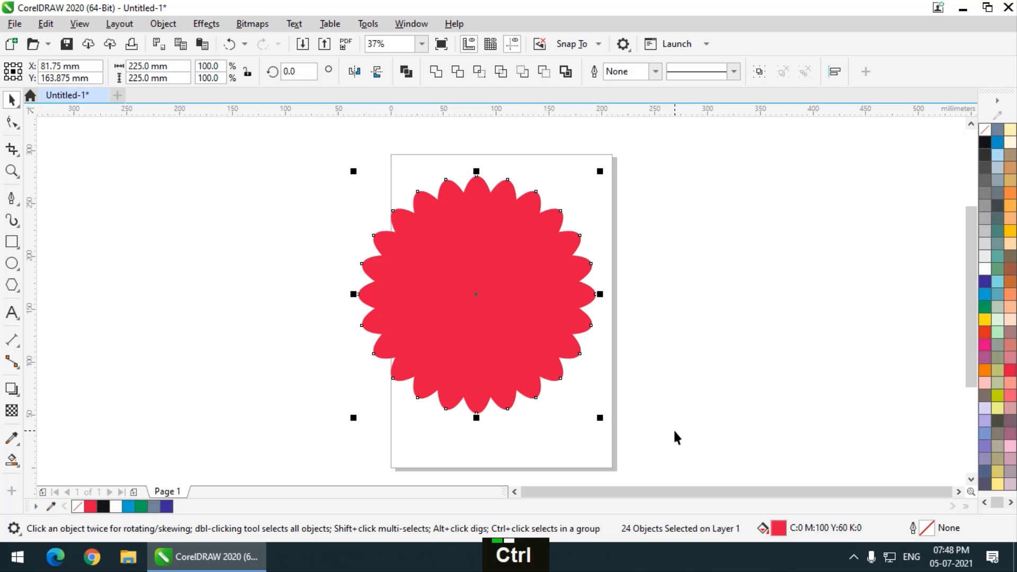
pyautogui.hotkey('ctrl', 'g')
pyautogui.moveTo(477, 291); pyautogui.dragTo(504, 303)
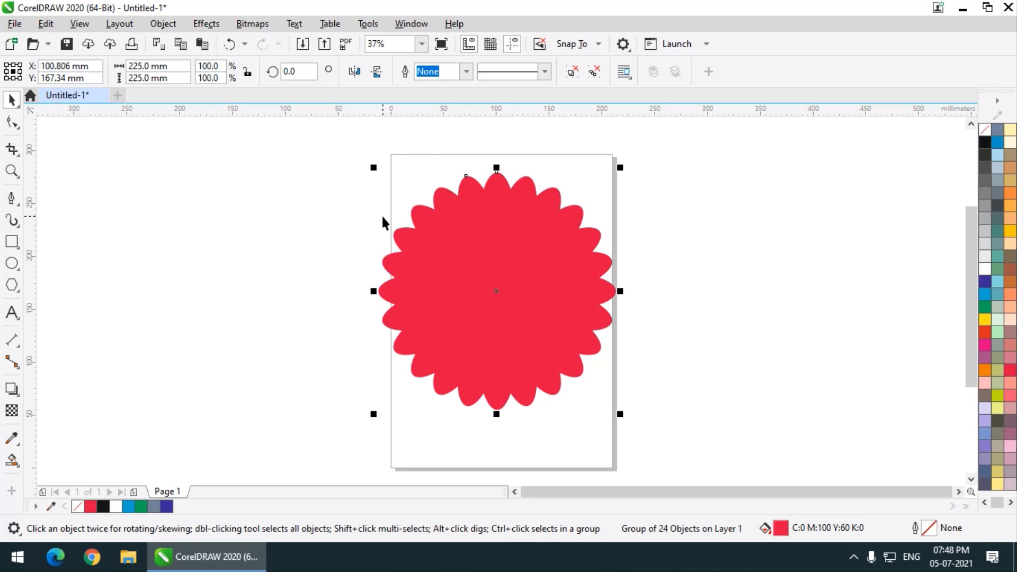
# Apply a uniform transparency of 51 to the grouped red flower
pyautogui.click(12, 411)
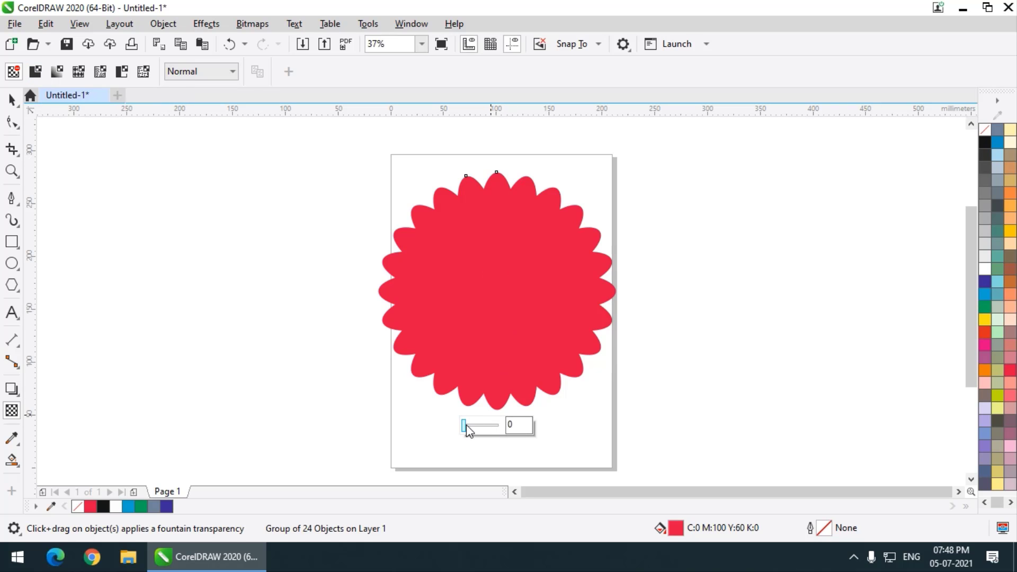
pyautogui.moveTo(465, 425); pyautogui.dragTo(484, 430)
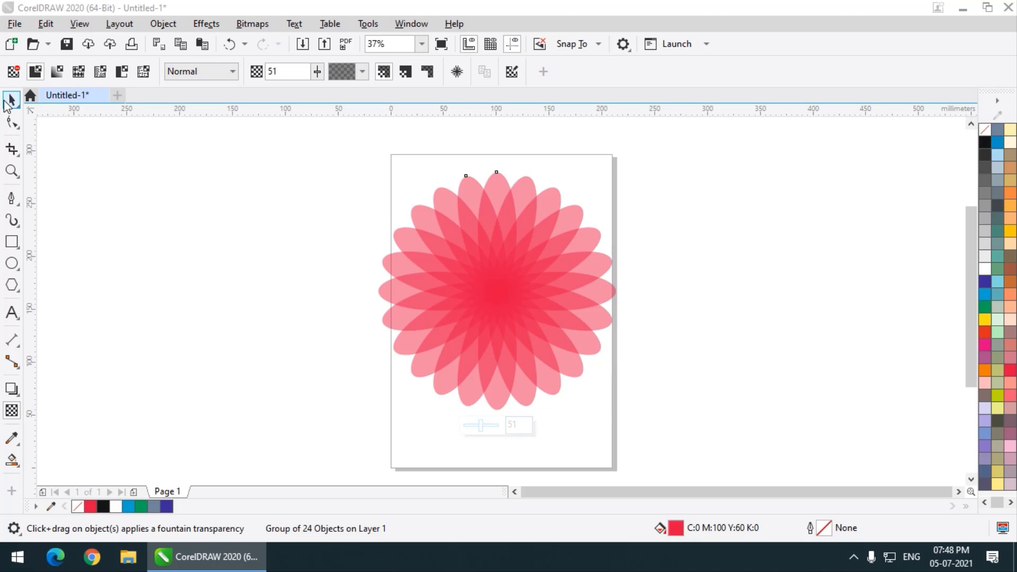
pyautogui.click(5, 100)
pyautogui.scroll(-1, 473, 273)
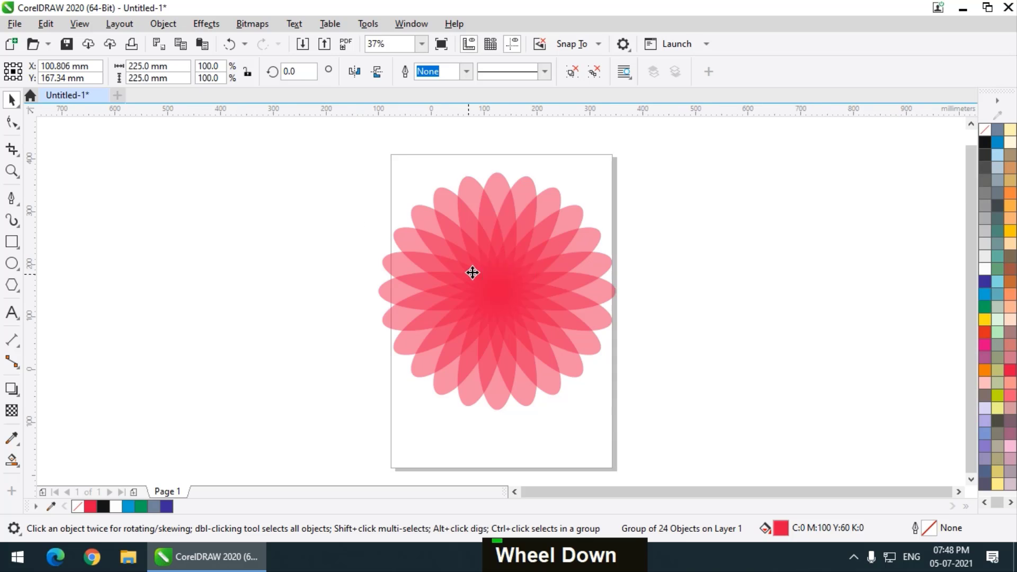
pyautogui.scroll(1, 473, 272)
pyautogui.click(738, 272)
pyautogui.click(563, 284)
pyautogui.scroll(-1, 347, 227)
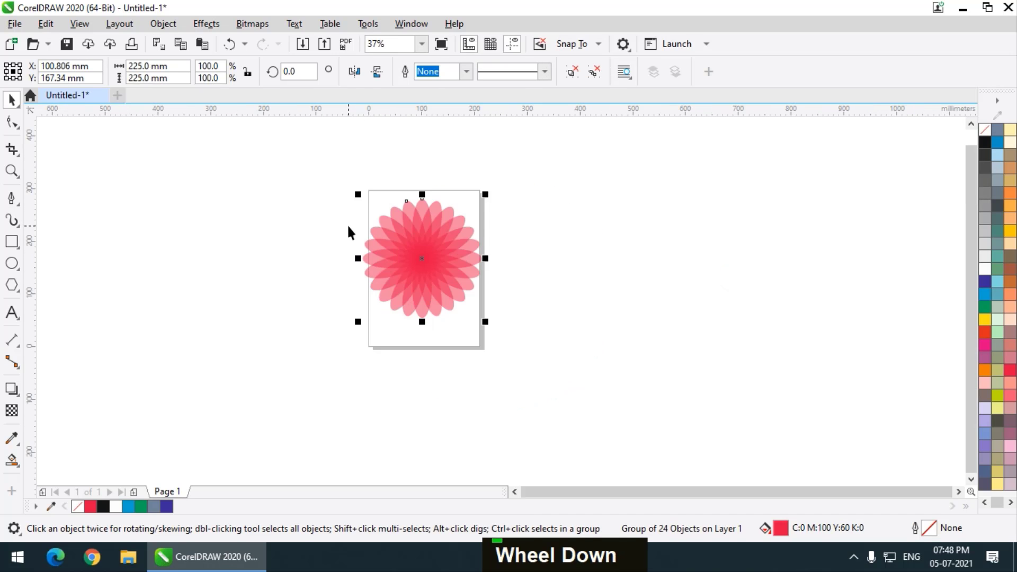
pyautogui.scroll(1, 427, 238)
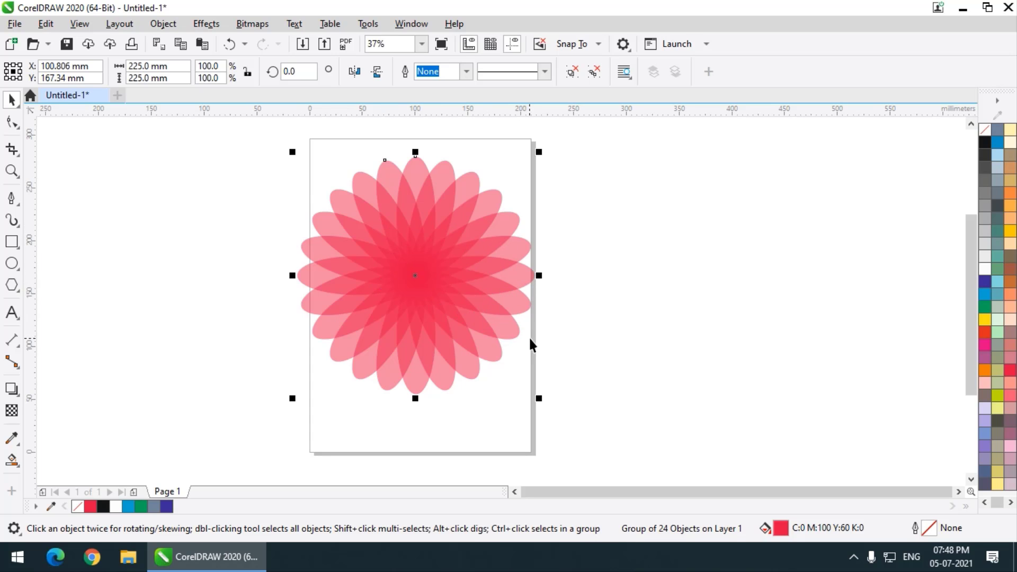
# Create a concentric copy of the flower scaled to about 52.4% and fill it with black
pyautogui.press('shift')
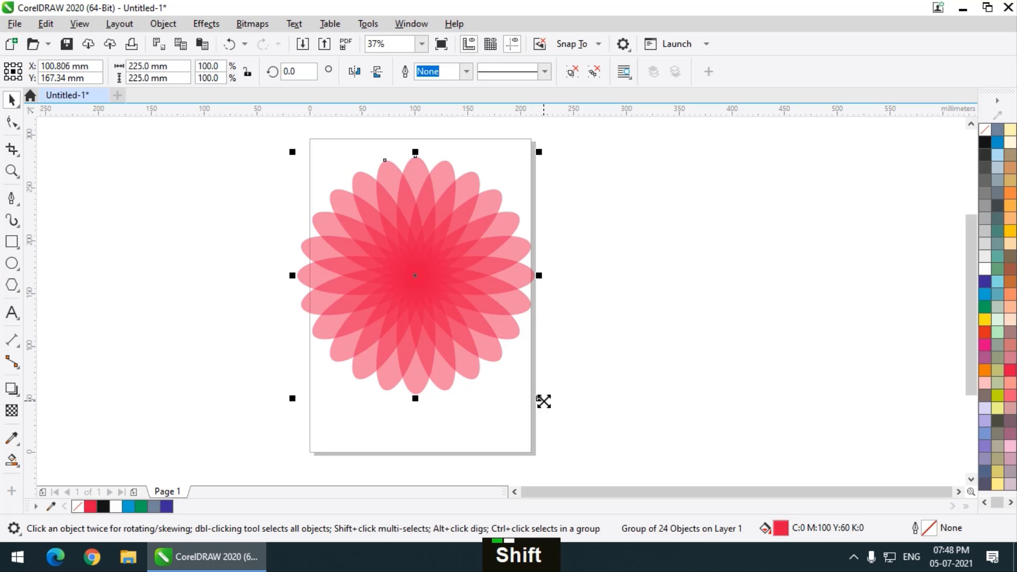
pyautogui.moveTo(544, 402); pyautogui.dragTo(488, 341)
pyautogui.keyDown('shift'); pyautogui.rightClick(488, 345); pyautogui.keyUp('shift')
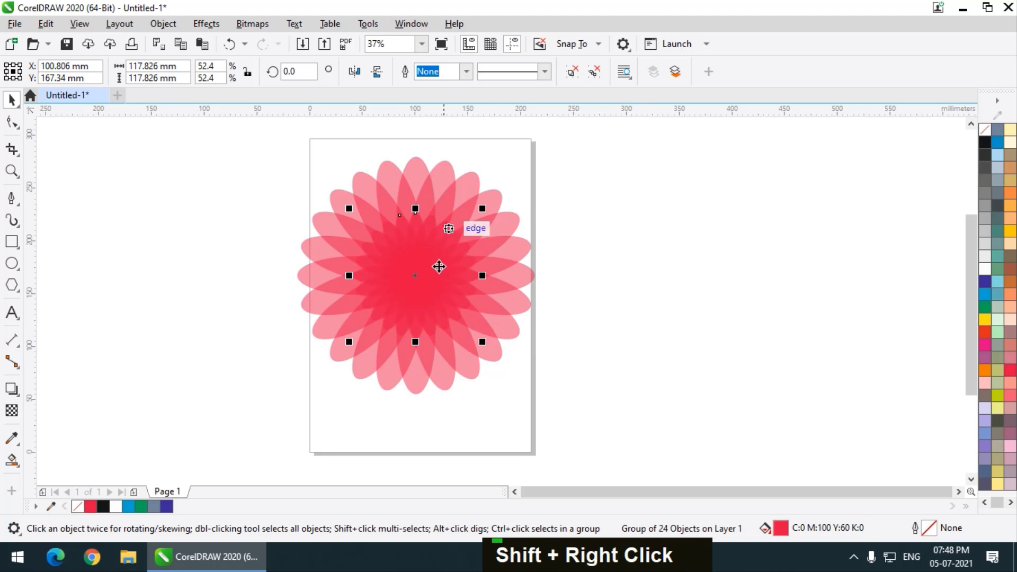
pyautogui.click(985, 142)
pyautogui.click(747, 222)
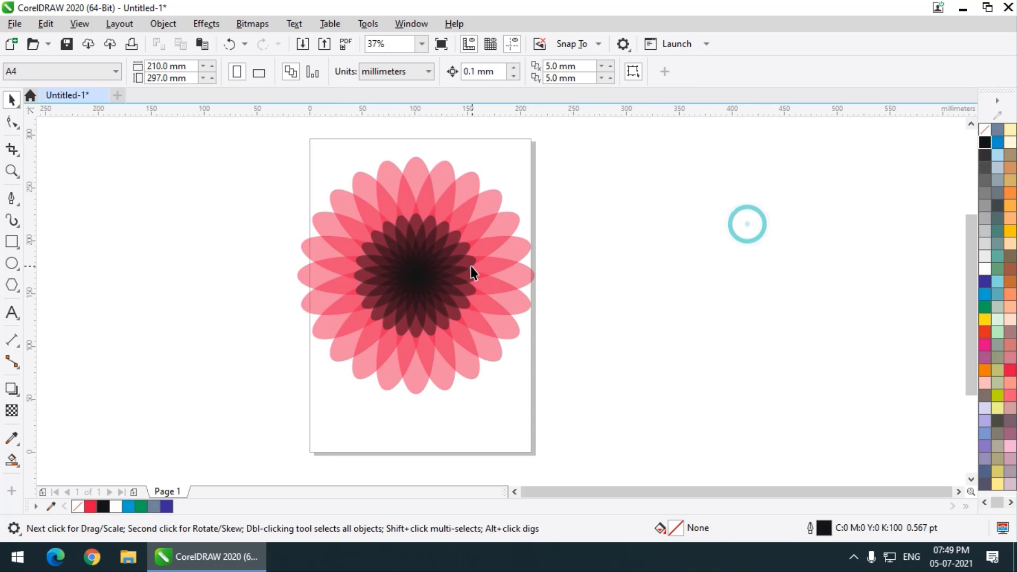
# Create a concentric copy of the black flower at roughly half its size and fill it with white
pyautogui.click(407, 275)
pyautogui.scroll(1, 419, 274)
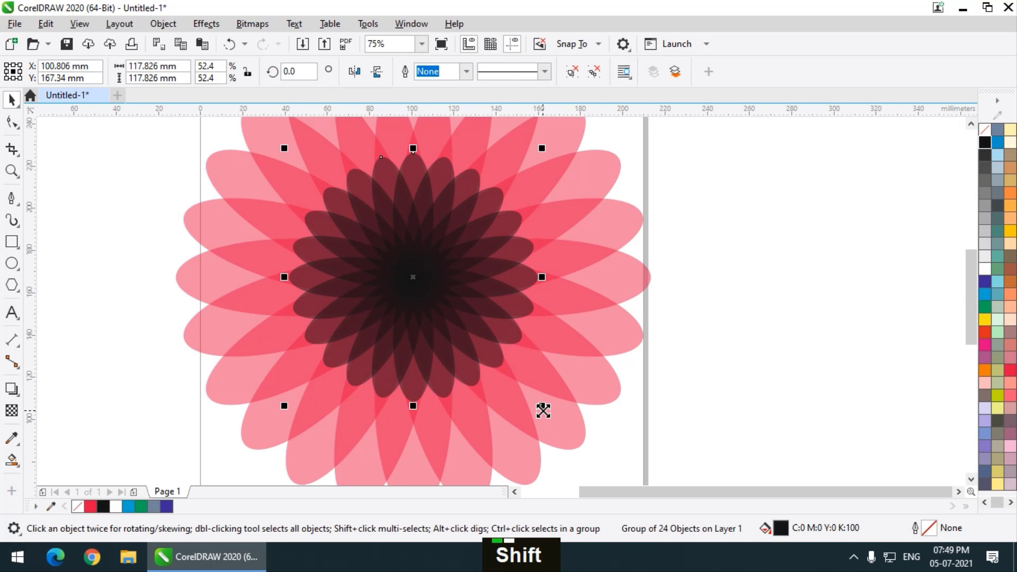
pyautogui.moveTo(541, 407); pyautogui.dragTo(485, 352)
pyautogui.rightClick(485, 352)
pyautogui.click(985, 269)
pyautogui.click(838, 271)
# Move the whole three-layer flower about 230 mm left, off the page
pyautogui.scroll(-1, 401, 261)
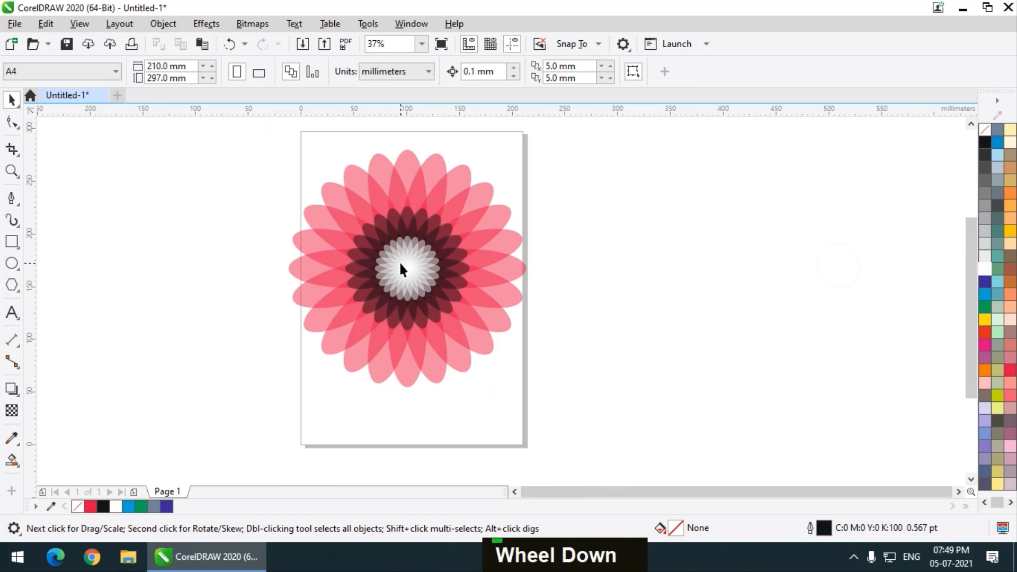
pyautogui.scroll(-1, 459, 247)
pyautogui.scroll(1, 435, 241)
pyautogui.moveTo(254, 152); pyautogui.dragTo(590, 405)
pyautogui.moveTo(492, 346); pyautogui.dragTo(250, 350)
pyautogui.click(415, 365)
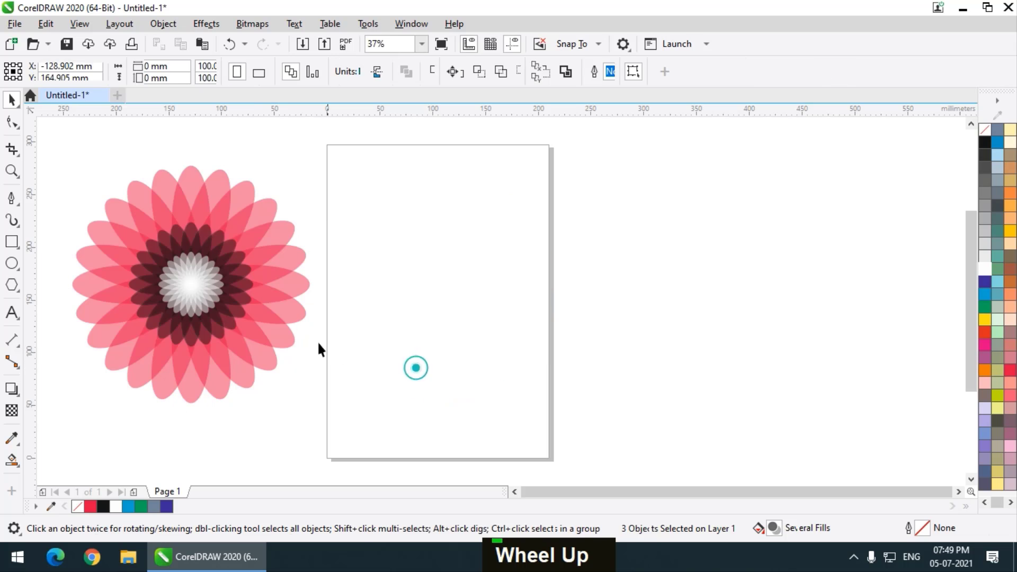
# Copy the complete flower about 274 mm right onto the page and fill the copy's outer petals with blue (C:100)
pyautogui.moveTo(45, 152); pyautogui.dragTo(400, 436)
pyautogui.moveTo(245, 347); pyautogui.dragTo(536, 354)
pyautogui.rightClick(536, 354)
pyautogui.click(703, 309)
pyautogui.click(582, 296)
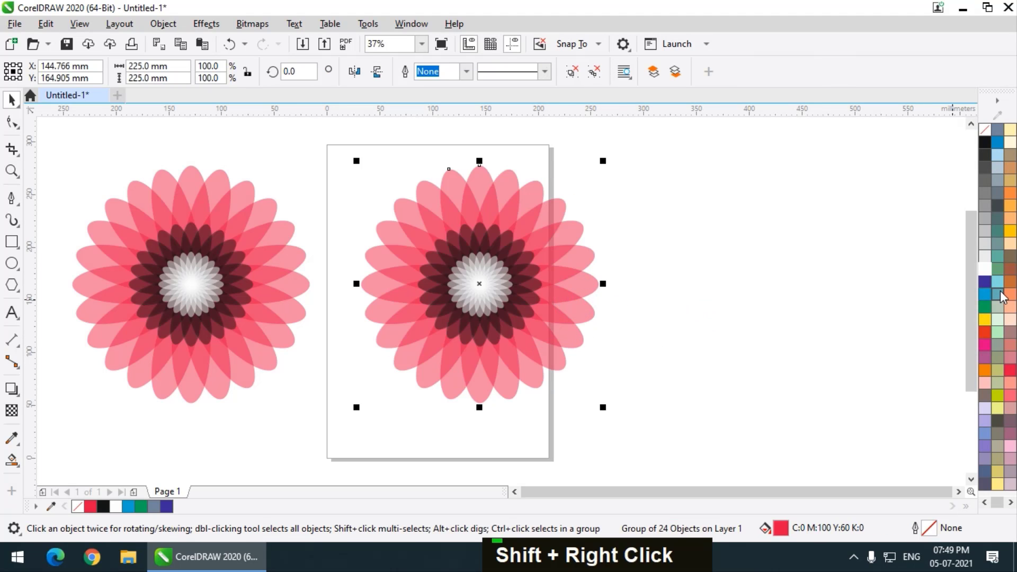
pyautogui.click(985, 294)
# Copy the blue flower about 270 mm right and fill the copy's outer petals with green (C:100 Y:100)
pyautogui.moveTo(340, 152); pyautogui.dragTo(674, 438)
pyautogui.moveTo(532, 338); pyautogui.dragTo(817, 334)
pyautogui.keyDown('shift'); pyautogui.rightClick(817, 334); pyautogui.keyUp('shift')
pyautogui.click(880, 406)
pyautogui.doubleClick(846, 365)
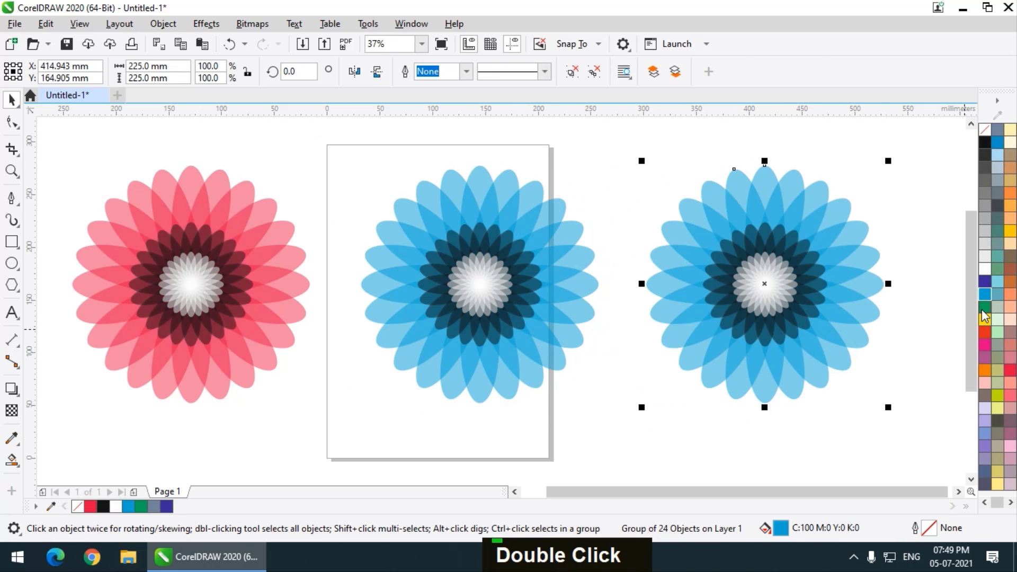
pyautogui.click(986, 306)
pyautogui.click(830, 441)
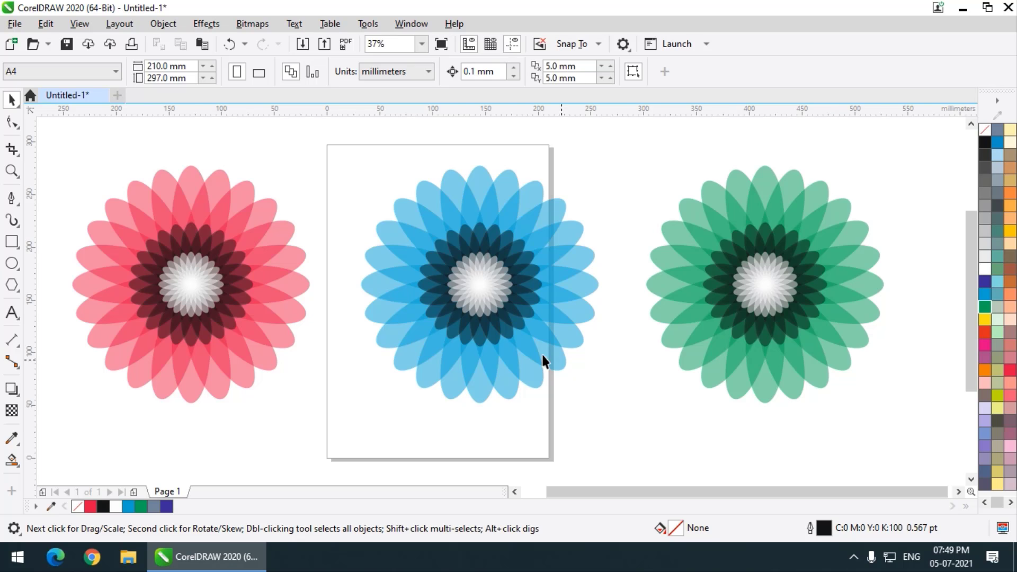
# Scale all three flowers together to about 66.5% and move them to the empty area left of the page
pyautogui.scroll(-2, 476, 310)
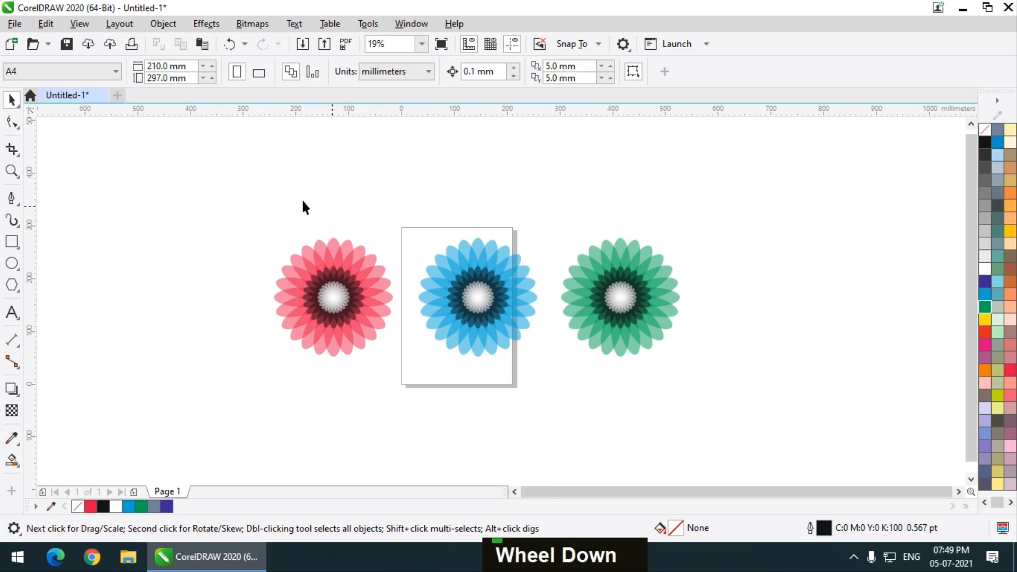
pyautogui.moveTo(249, 199); pyautogui.dragTo(584, 324)
pyautogui.moveTo(483, 300); pyautogui.dragTo(299, 272)
pyautogui.scroll(2, 278, 318)
pyautogui.scroll(-2, 445, 291)
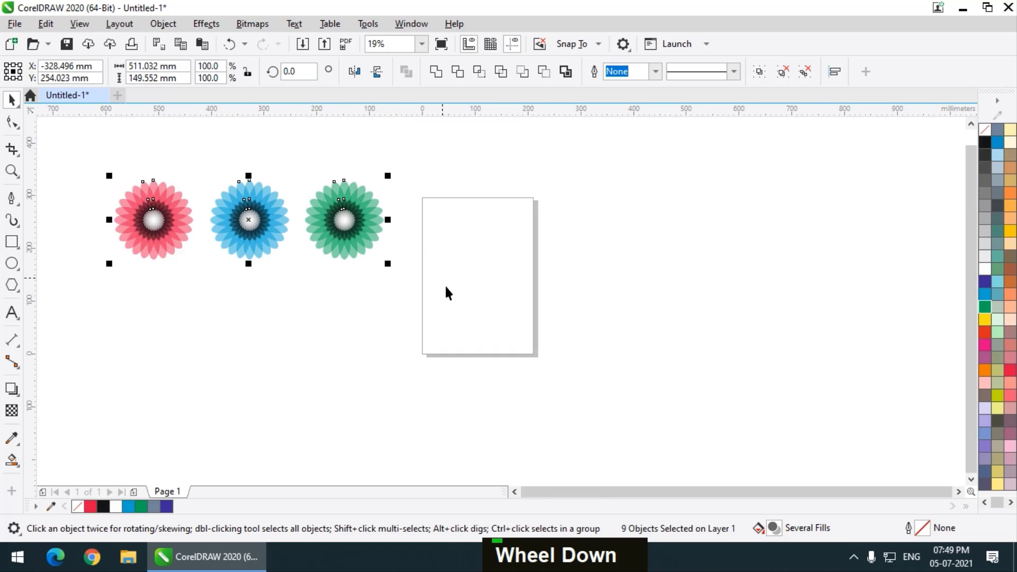
pyautogui.scroll(2, 445, 290)
pyautogui.scroll(-2, 406, 284)
pyautogui.scroll(2, 407, 279)
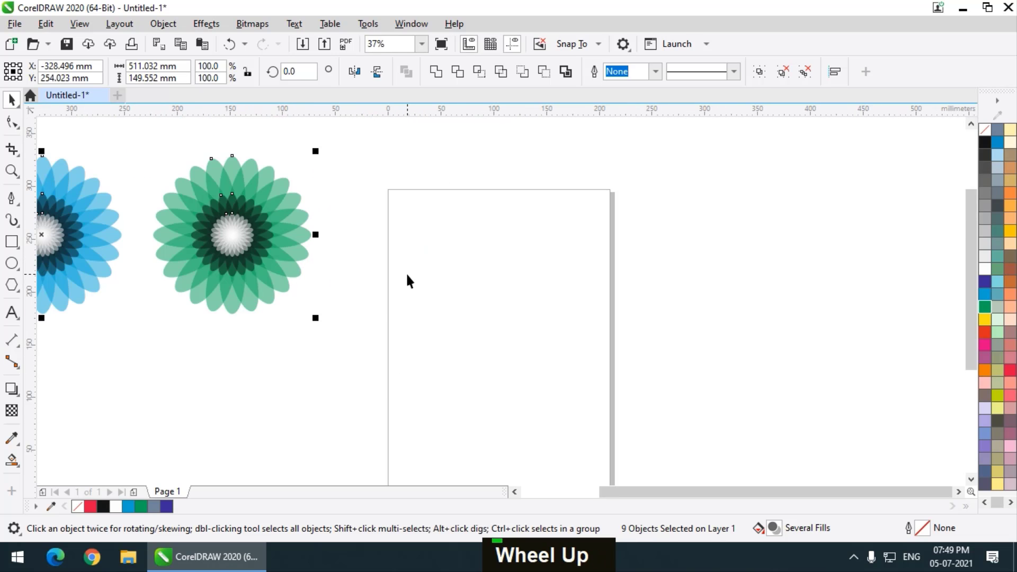
pyautogui.scroll(-2, 406, 277)
pyautogui.scroll(2, 408, 292)
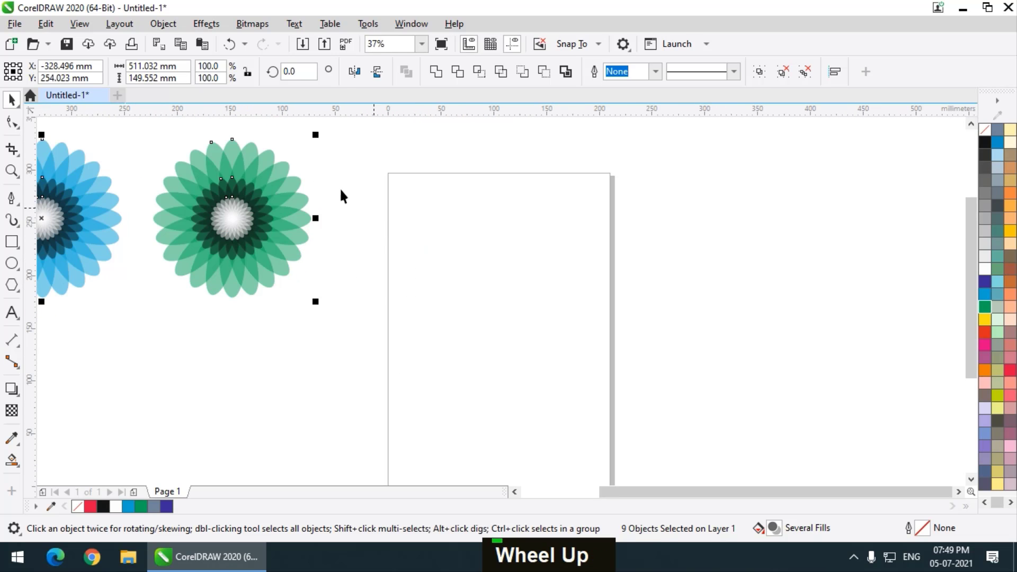
pyautogui.click(356, 142)
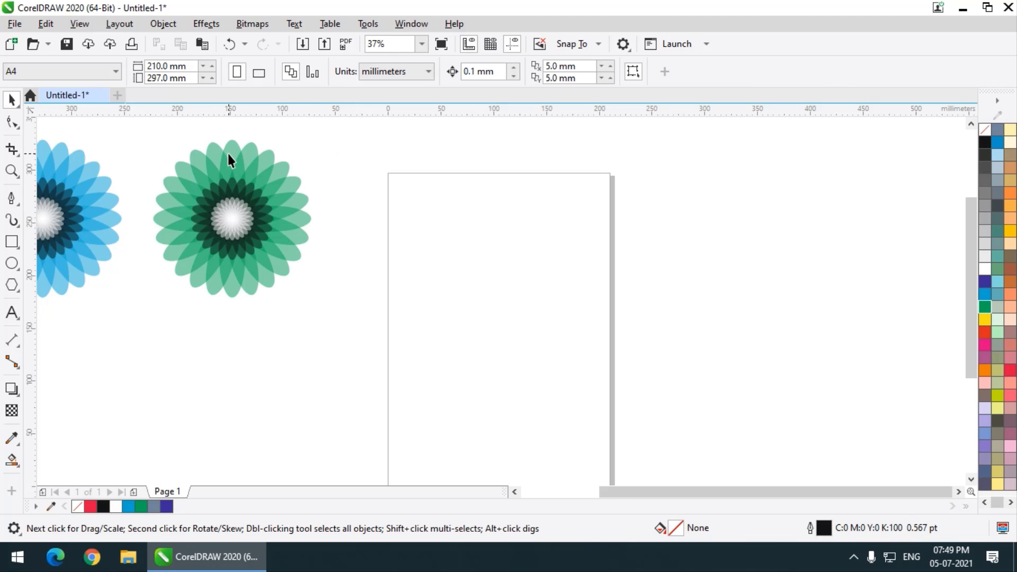
# Try moving the green flower's outer petal group to the right, and undo the move
pyautogui.moveTo(228, 154); pyautogui.dragTo(316, 160)
pyautogui.hotkey('ctrl', 'z')
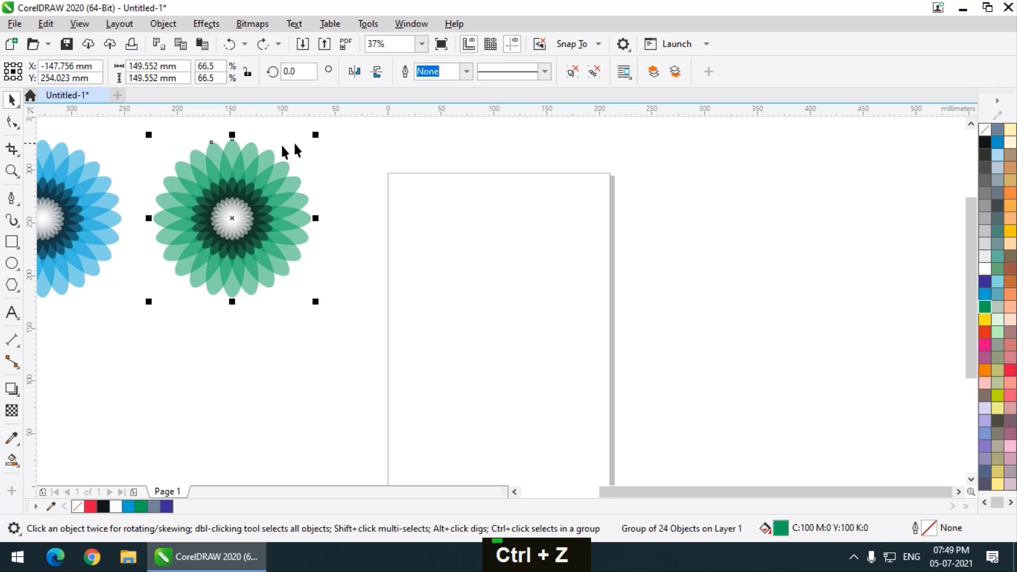
pyautogui.click(341, 143)
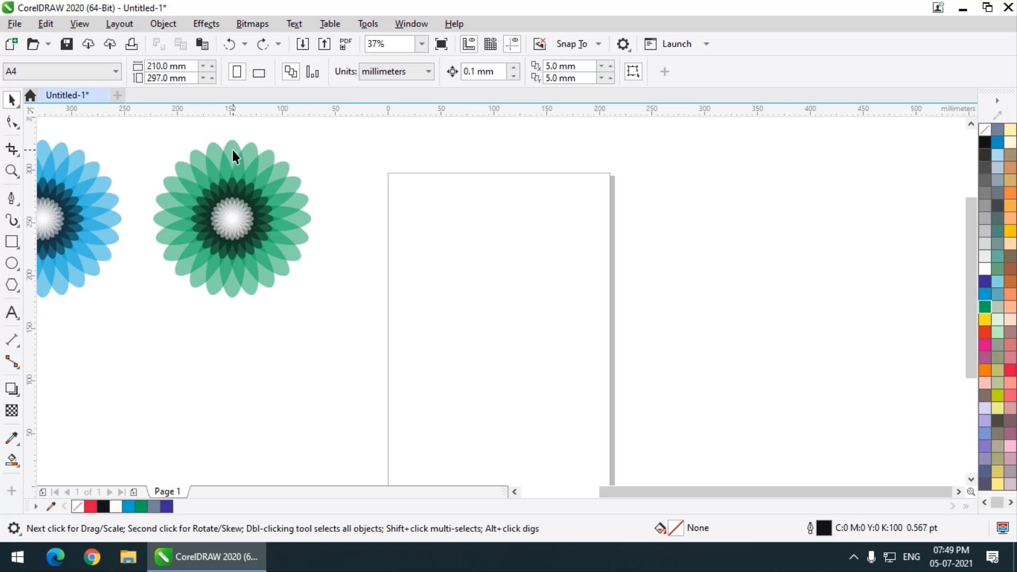
# Copy the green flower's topmost outer petal, paste it, and move the single petal onto the page at about X 85, Y 240 mm
pyautogui.press('ctrl')
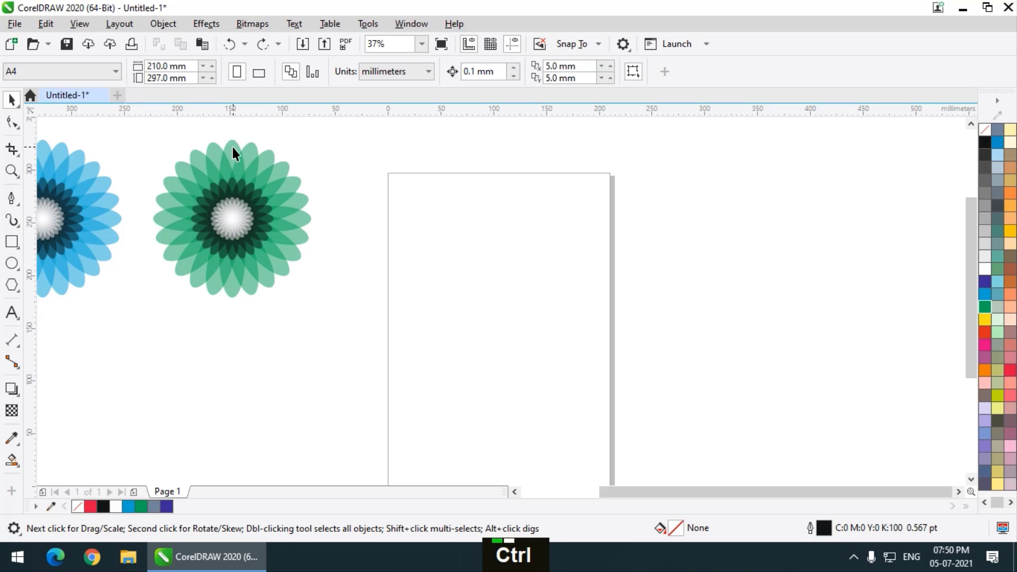
pyautogui.keyDown('ctrl'); pyautogui.click(233, 149); pyautogui.keyUp('ctrl')
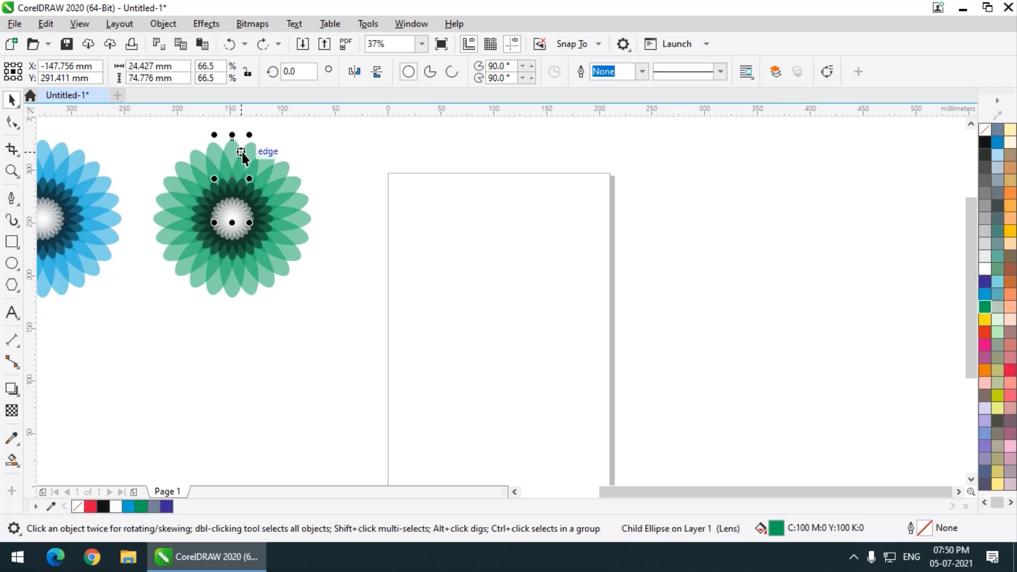
pyautogui.press('ctrl')
pyautogui.hotkey('ctrl', 'c')
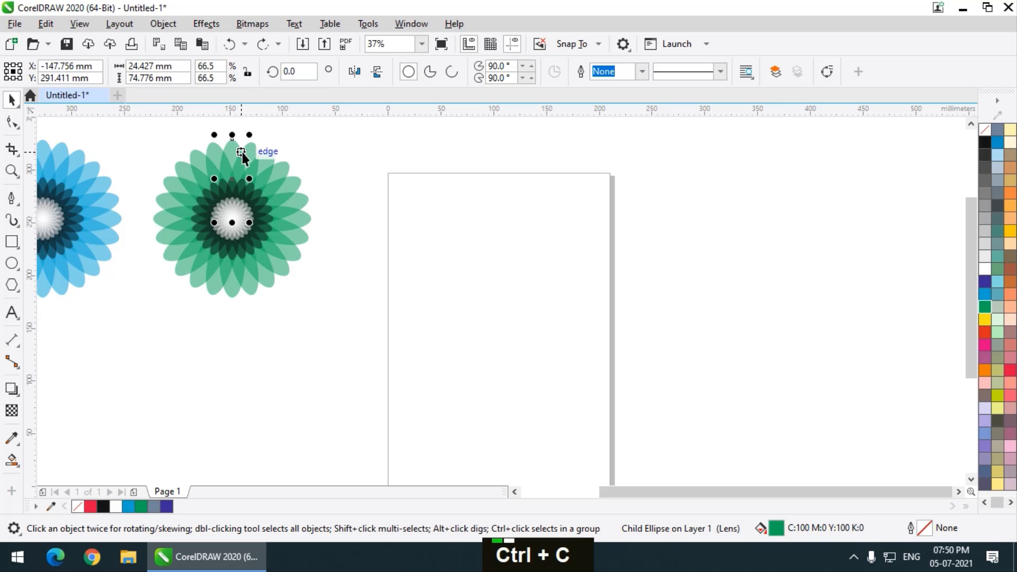
pyautogui.hotkey('ctrl', 'v')
pyautogui.moveTo(235, 169); pyautogui.dragTo(482, 231)
pyautogui.click(525, 242)
pyautogui.click(489, 235)
pyautogui.click(479, 232)
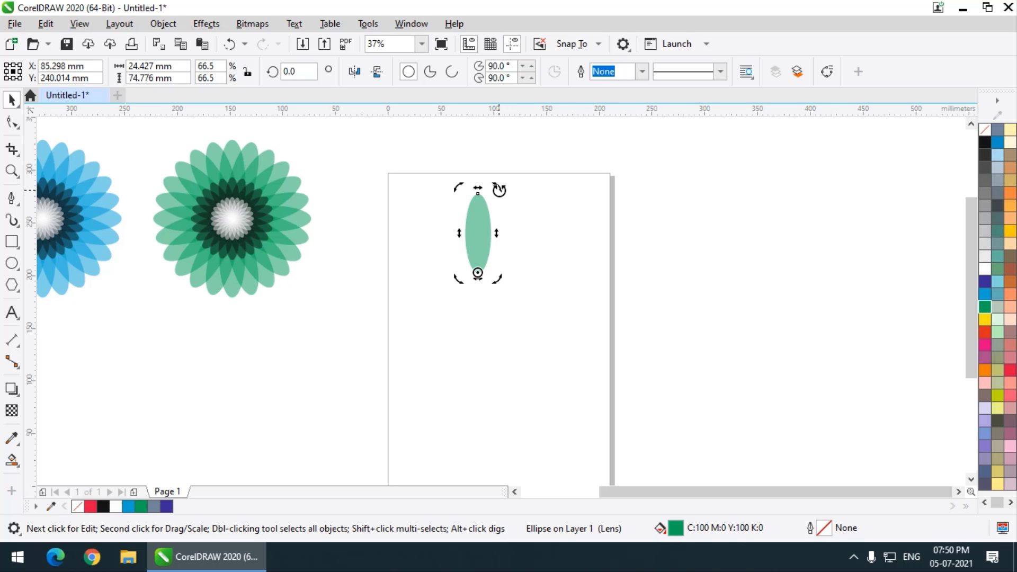
# Copy the petal rotated 30° clockwise about its lower tip and repeat the rotation ten times to form a 12-petal flower
pyautogui.moveTo(499, 190); pyautogui.dragTo(548, 212)
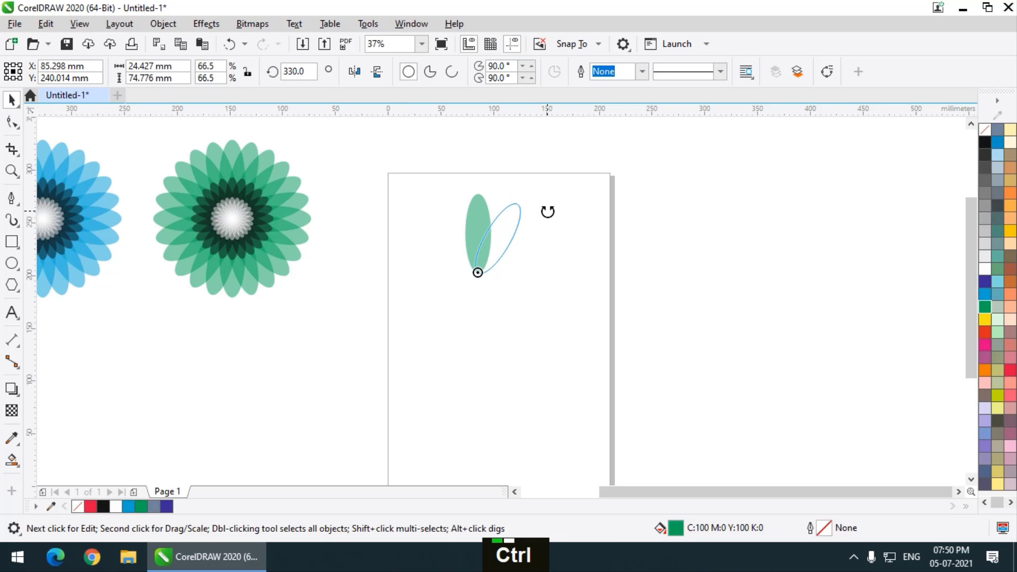
pyautogui.keyDown('ctrl'); pyautogui.rightClick(548, 212); pyautogui.keyUp('ctrl')
pyautogui.hotkey('ctrl', 'r')
pyautogui.hotkey('ctrl', 'r')
pyautogui.hotkey('ctrl', 'r')
pyautogui.hotkey('ctrl', 'r')
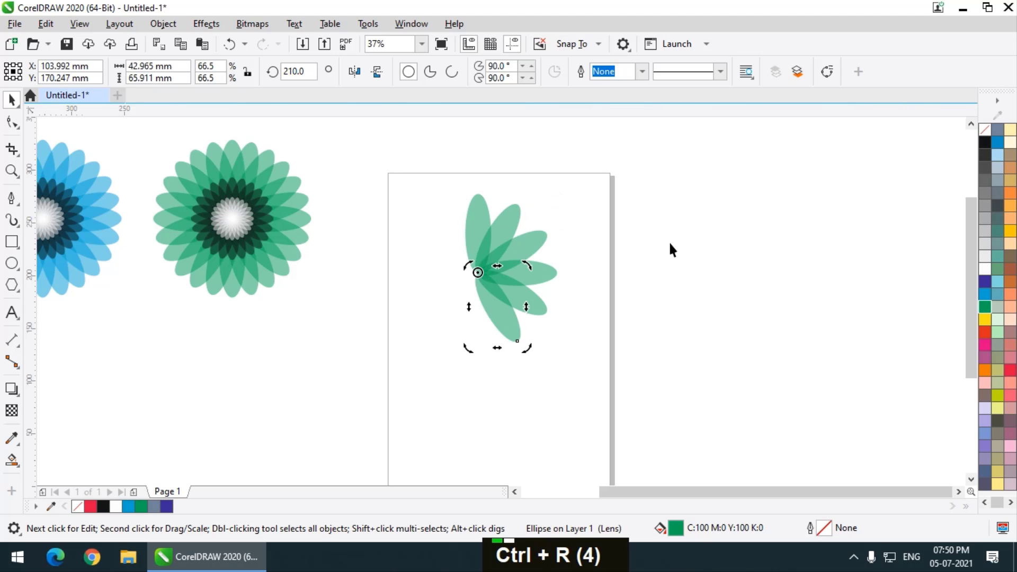
pyautogui.hotkey('ctrl', 'r')
pyautogui.hotkey('ctrl', 'r')
pyautogui.hotkey('ctrl', 'r')
pyautogui.hotkey('ctrl', 'r')
pyautogui.hotkey('ctrl', 'r')
pyautogui.hotkey('ctrl', 'r')
pyautogui.keyDown('ctrl'); pyautogui.click(670, 243); pyautogui.keyUp('ctrl')
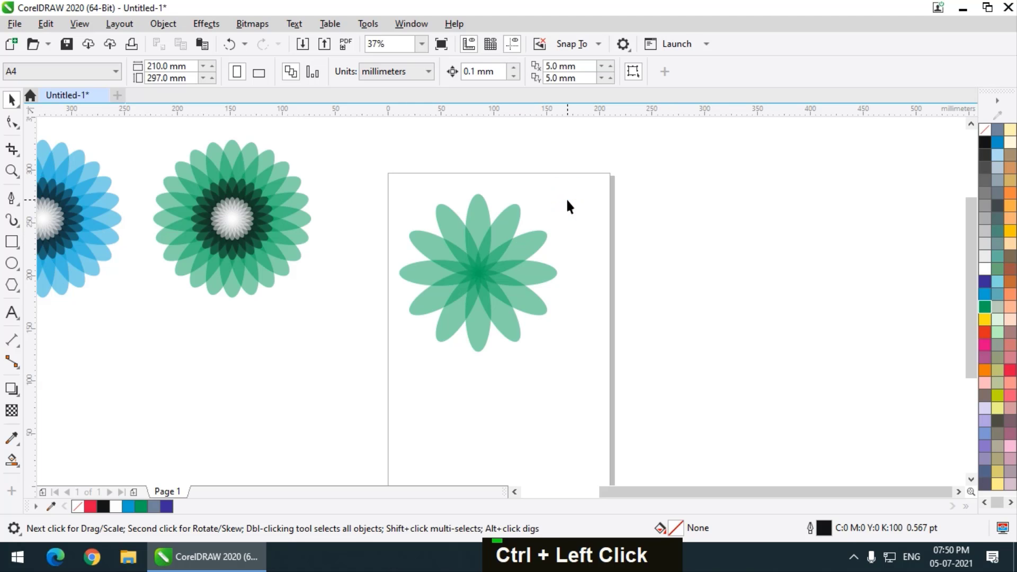
# Copy the 12-petal flower's top petal to the empty area right of the page, centred at about X 260, Y 226 mm
pyautogui.scroll(-1, 397, 211)
pyautogui.scroll(1, 398, 210)
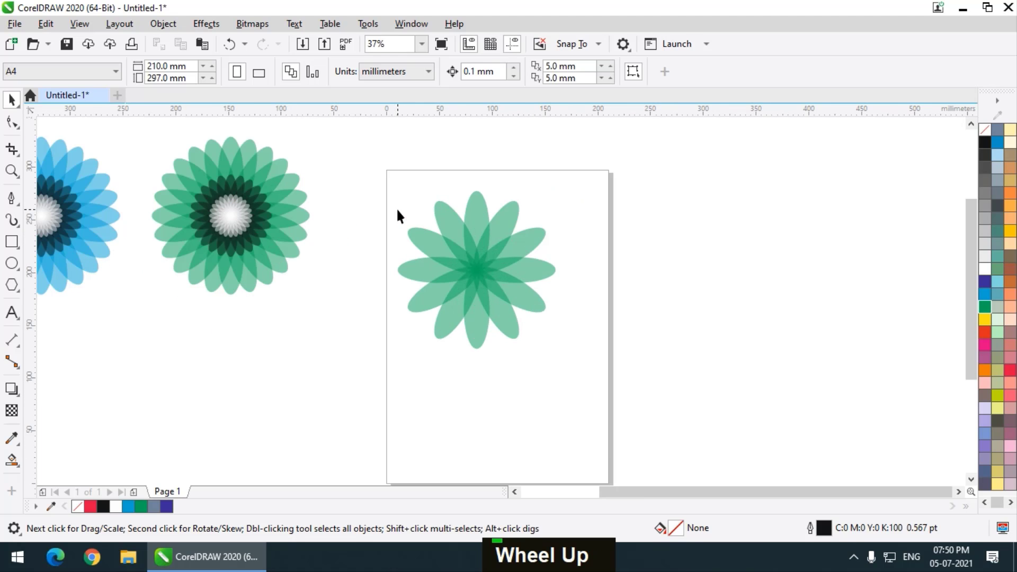
pyautogui.scroll(-1, 253, 186)
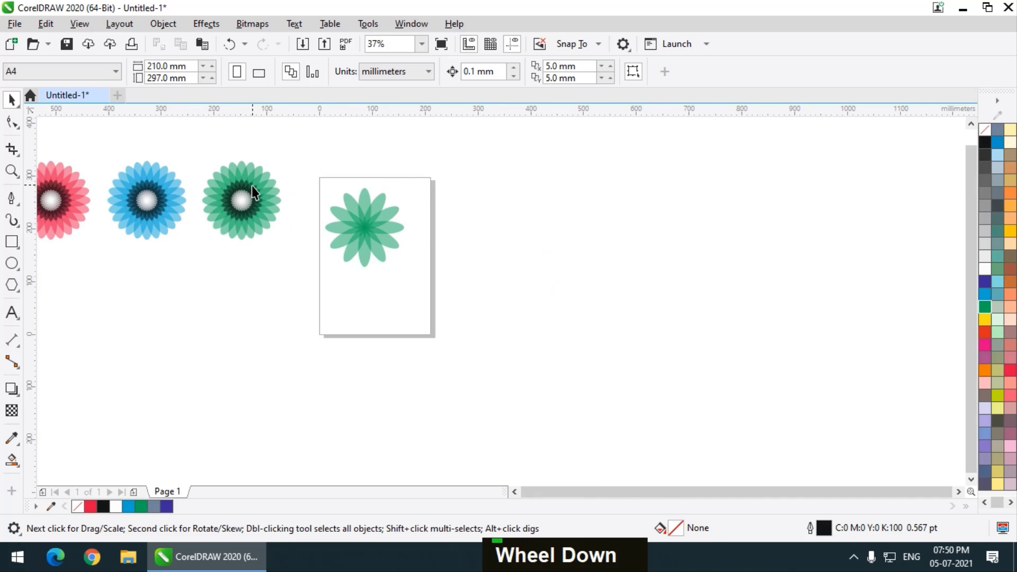
pyautogui.scroll(1, 378, 207)
pyautogui.click(343, 199)
pyautogui.moveTo(461, 197); pyautogui.dragTo(536, 219)
pyautogui.rightClick(535, 219)
pyautogui.click(534, 223)
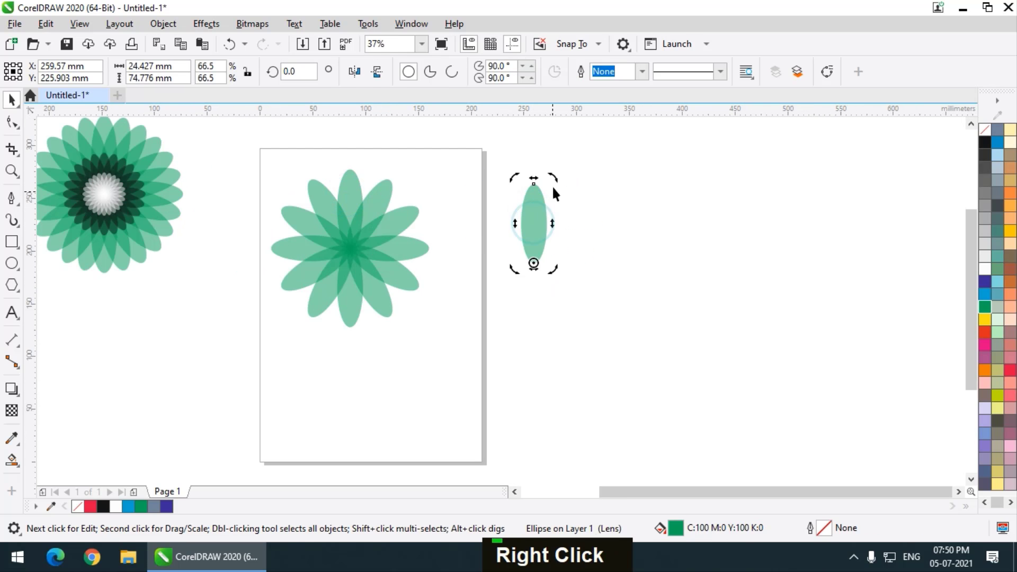
# Copy the new petal rotated 45° clockwise about its lower tip and repeat the rotation six times to form an 8-petal flower
pyautogui.moveTo(556, 177); pyautogui.dragTo(625, 202)
pyautogui.rightClick(625, 202)
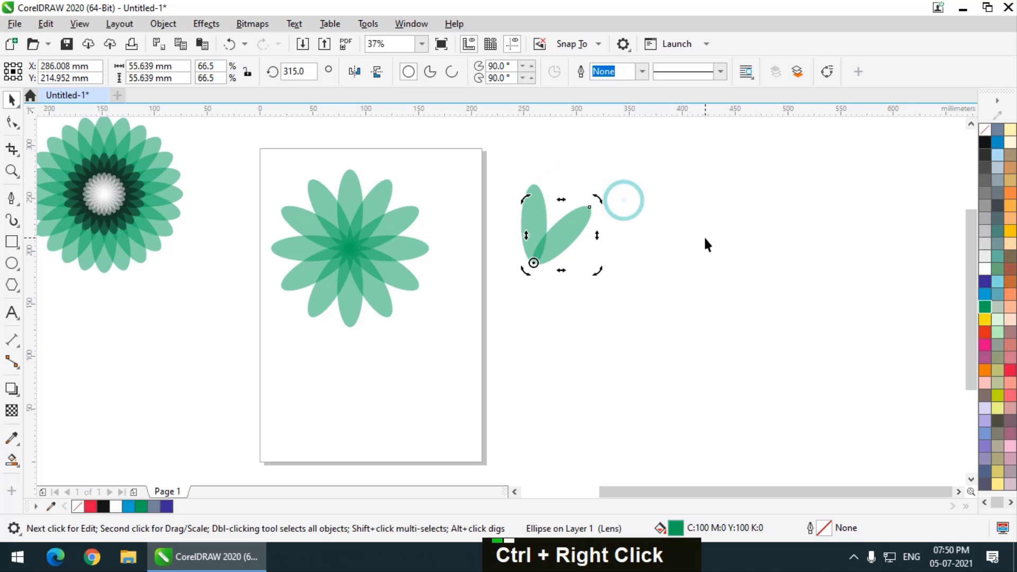
pyautogui.hotkey('ctrl', 'r')
pyautogui.hotkey('ctrl', 'r')
pyautogui.hotkey('ctrl', 'r')
pyautogui.hotkey('ctrl', 'r')
pyautogui.hotkey('ctrl', 'r')
pyautogui.hotkey('ctrl', 'r')
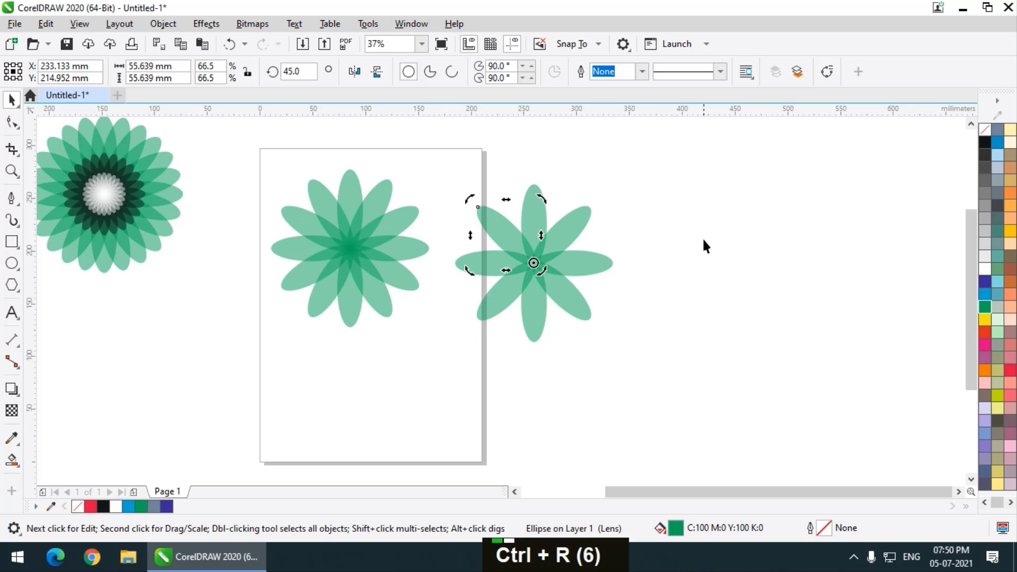
pyautogui.click(665, 217)
# Copy a single petal to the empty area left of the page, below the green flower, and narrow it to about 14 mm wide
pyautogui.scroll(-2, 455, 263)
pyautogui.scroll(1, 455, 263)
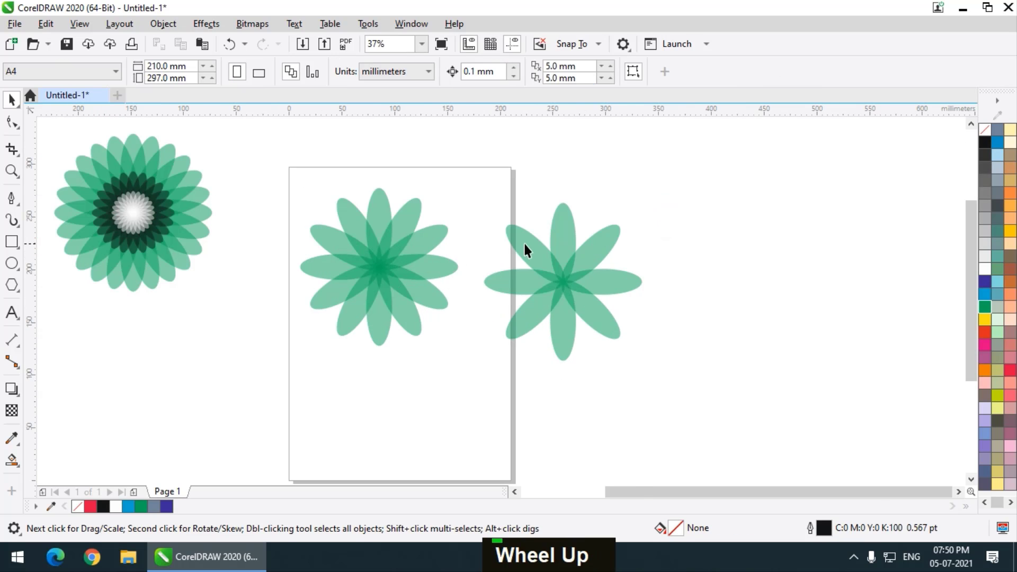
pyautogui.scroll(-1, 524, 246)
pyautogui.scroll(1, 461, 258)
pyautogui.moveTo(456, 205); pyautogui.dragTo(287, 360)
pyautogui.rightClick(305, 361)
pyautogui.scroll(1, 313, 363)
pyautogui.scroll(-1, 305, 293)
pyautogui.click(304, 292)
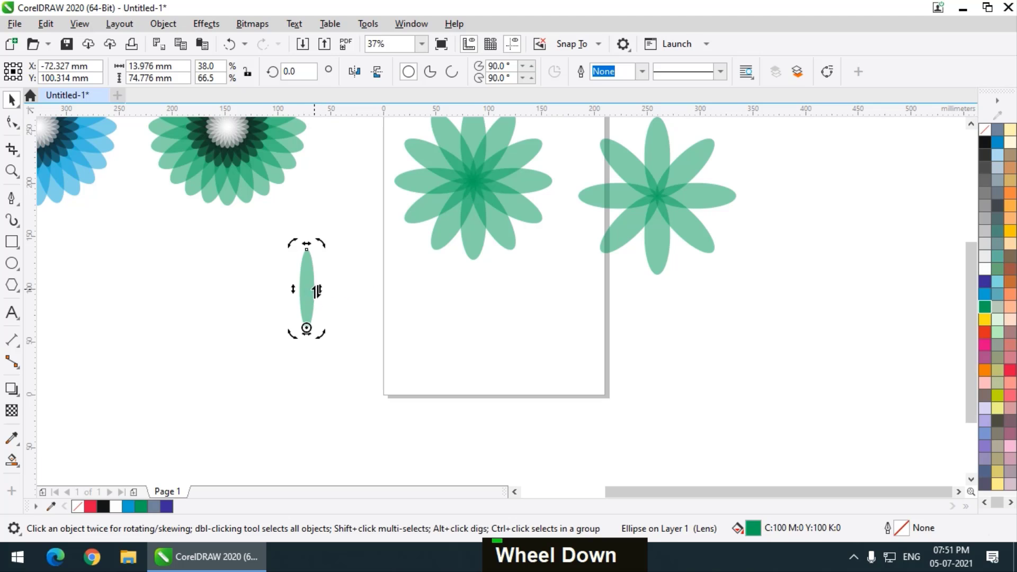
# Copy the narrow petal rotated 15° clockwise about its lower tip and repeat the rotation around the full circle to form a 24-petal flower
pyautogui.moveTo(306, 289); pyautogui.dragTo(306, 328)
pyautogui.moveTo(319, 244); pyautogui.dragTo(350, 257)
pyautogui.keyDown('ctrl'); pyautogui.rightClick(349, 257); pyautogui.keyUp('ctrl')
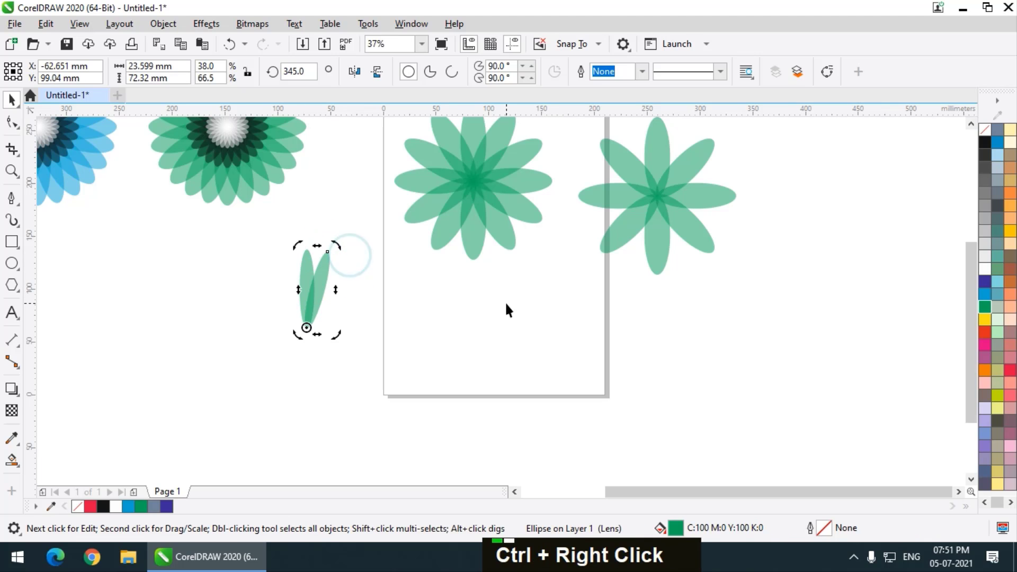
pyautogui.hotkey('ctrl', 'r')
pyautogui.hotkey('ctrl', 'r')
pyautogui.hotkey('ctrl', 'r')
pyautogui.hotkey('ctrl', 'r')
pyautogui.hotkey('ctrl', 'r')
pyautogui.hotkey('ctrl', 'r')
pyautogui.hotkey('ctrl', 'r')
pyautogui.hotkey('ctrl', 'r')
pyautogui.hotkey('ctrl', 'r')
pyautogui.hotkey('ctrl', 'r')
pyautogui.hotkey('ctrl', 'r')
pyautogui.hotkey('ctrl', 'r')
pyautogui.hotkey('ctrl', 'r')
pyautogui.hotkey('ctrl', 'r')
pyautogui.hotkey('ctrl', 'r')
pyautogui.hotkey('ctrl', 'r')
pyautogui.hotkey('ctrl', 'r')
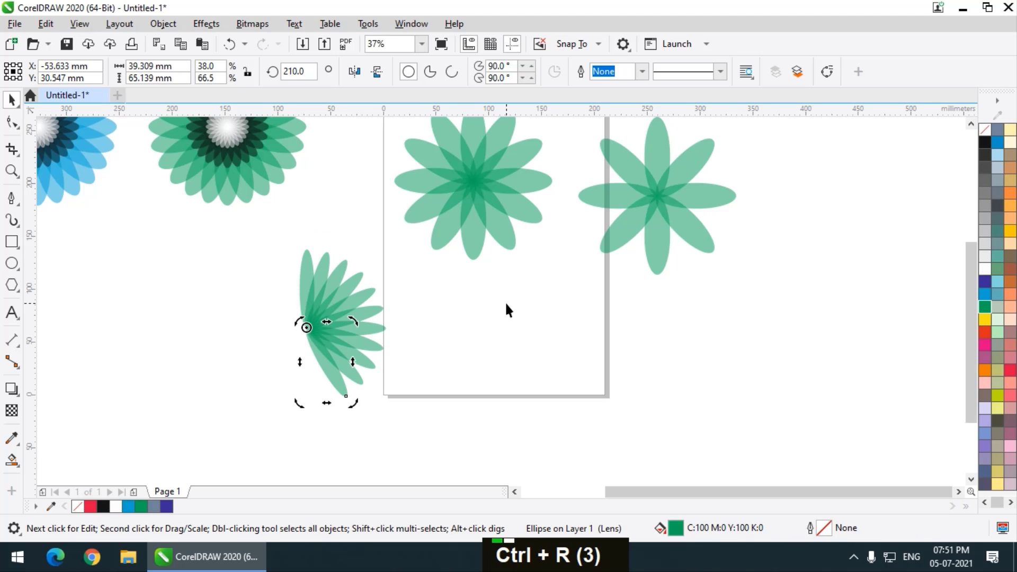
pyautogui.hotkey('ctrl', 'r')
pyautogui.hotkey('ctrl', 'r')
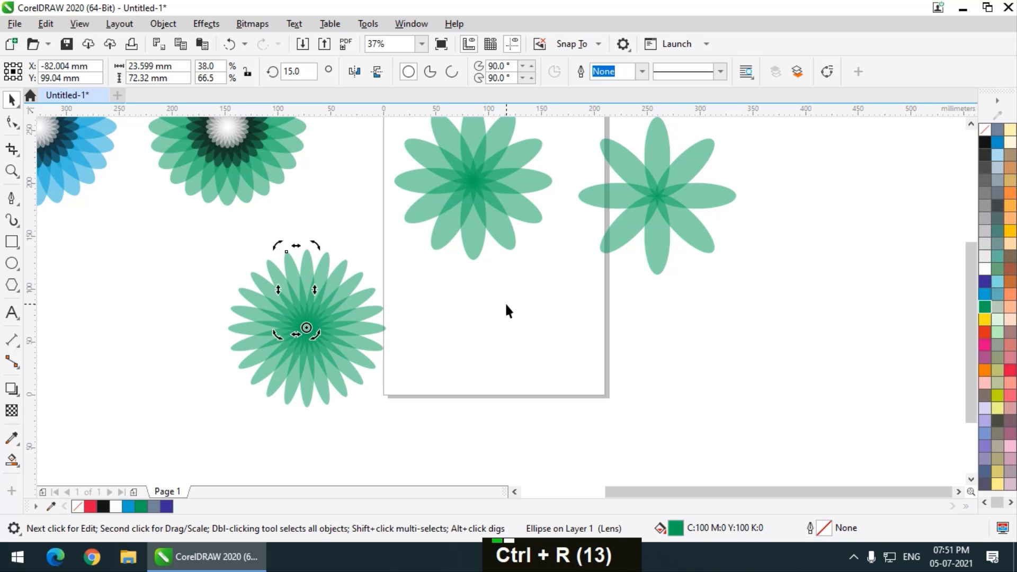
pyautogui.click(510, 326)
# Move the 24-petal flower below the red flower, at about X -462, Y 37 mm, and group its petals
pyautogui.scroll(-1, 361, 307)
pyautogui.scroll(1, 341, 294)
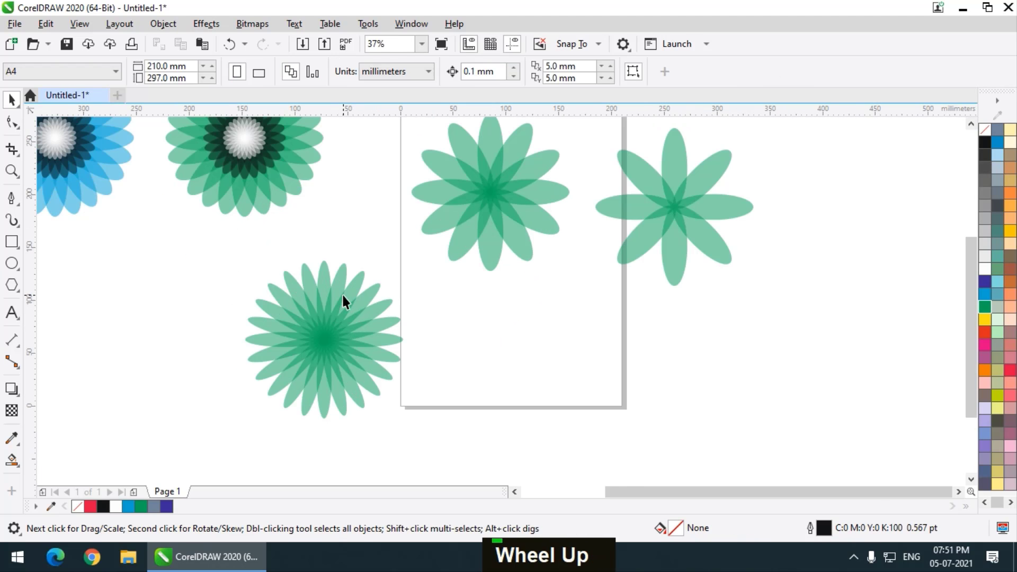
pyautogui.scroll(-1, 363, 305)
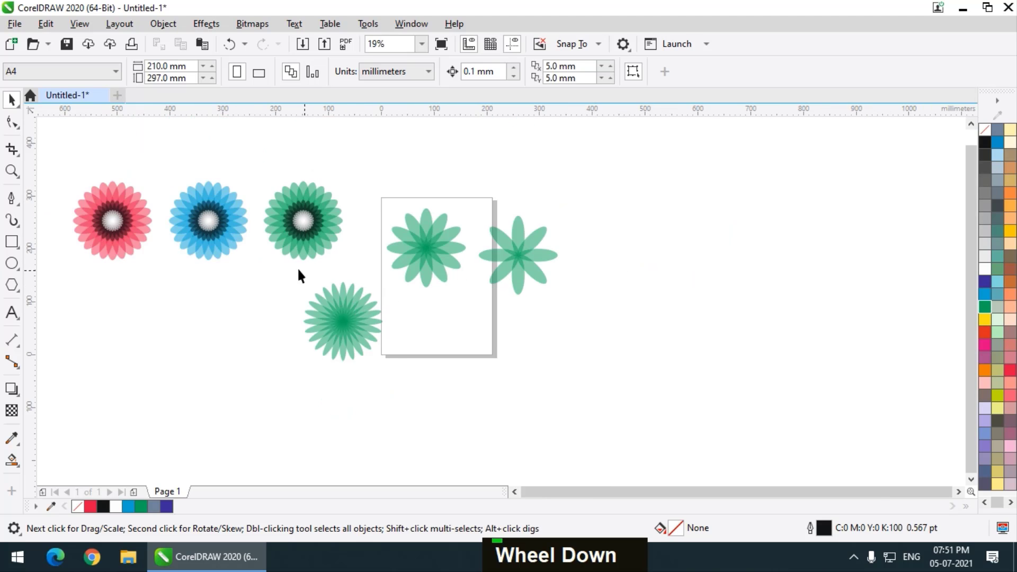
pyautogui.moveTo(399, 371); pyautogui.dragTo(399, 371)
pyautogui.moveTo(340, 329); pyautogui.dragTo(135, 342)
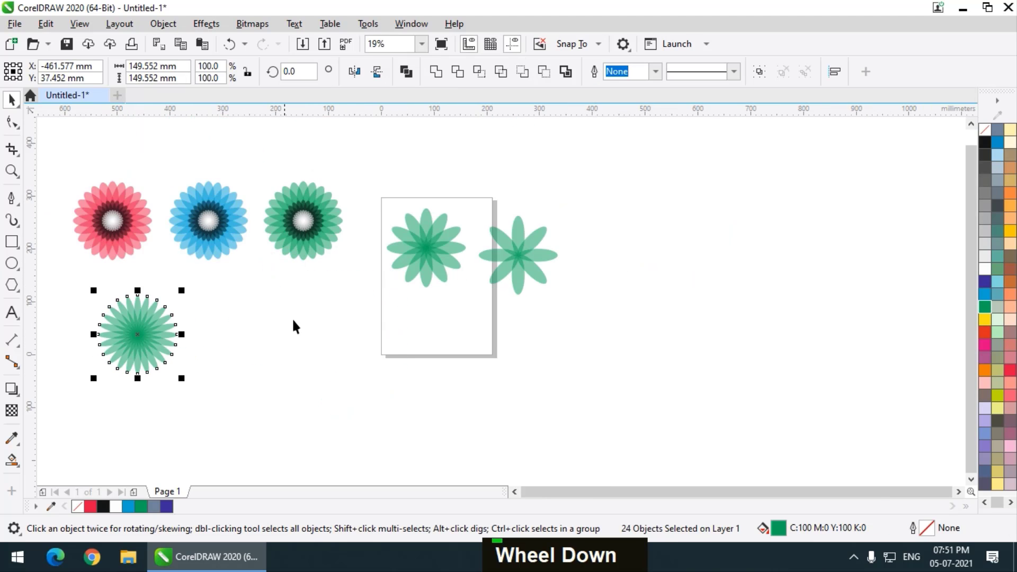
pyautogui.hotkey('ctrl', 'g')
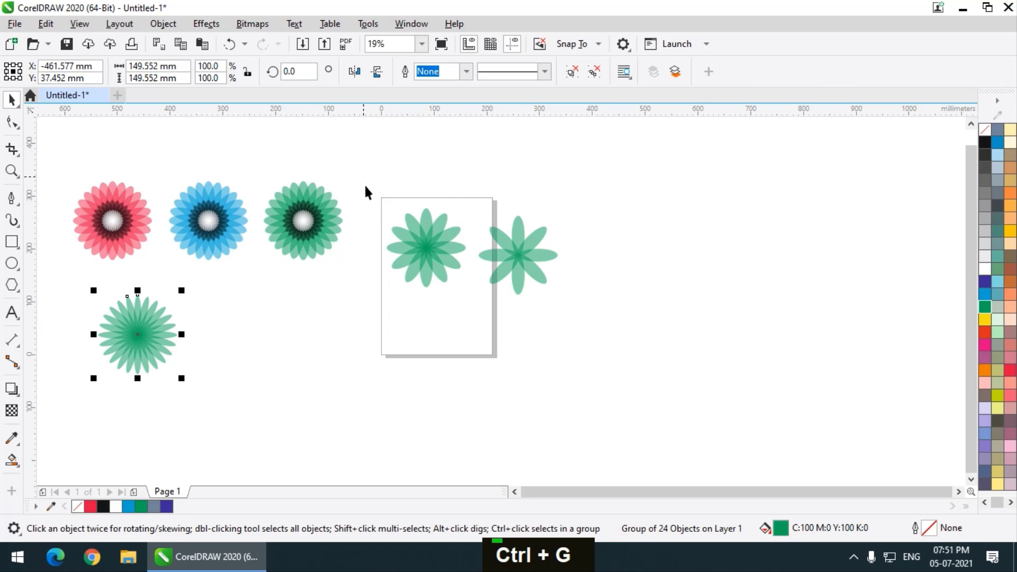
# Move the 12-petal and 8-petal flowers off the page to the area below the coloured flowers, grouping the petals of each
pyautogui.moveTo(365, 183); pyautogui.dragTo(481, 311)
pyautogui.moveTo(417, 243); pyautogui.dragTo(236, 318)
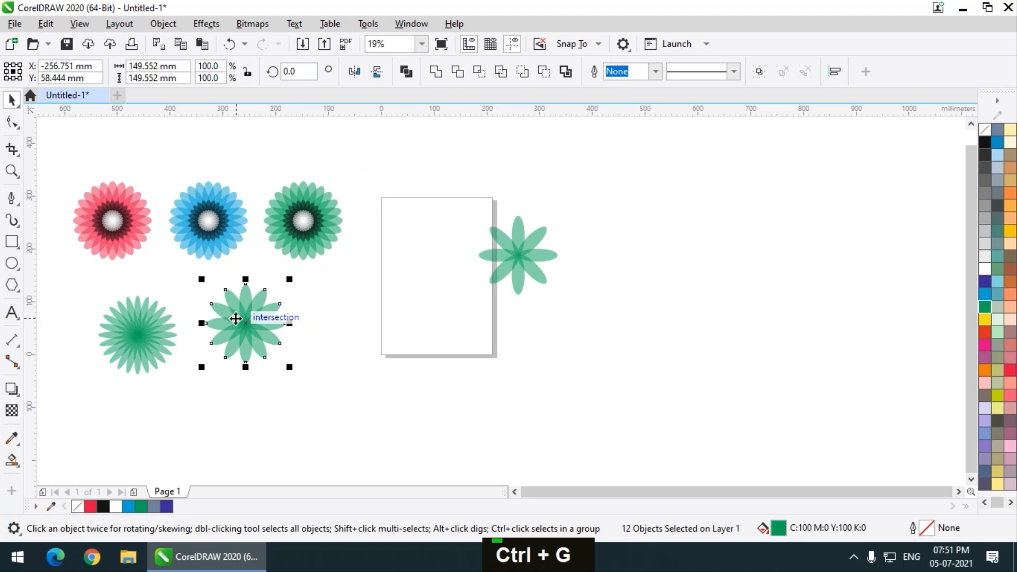
pyautogui.hotkey('ctrl', 'g')
pyautogui.moveTo(452, 198); pyautogui.dragTo(568, 297)
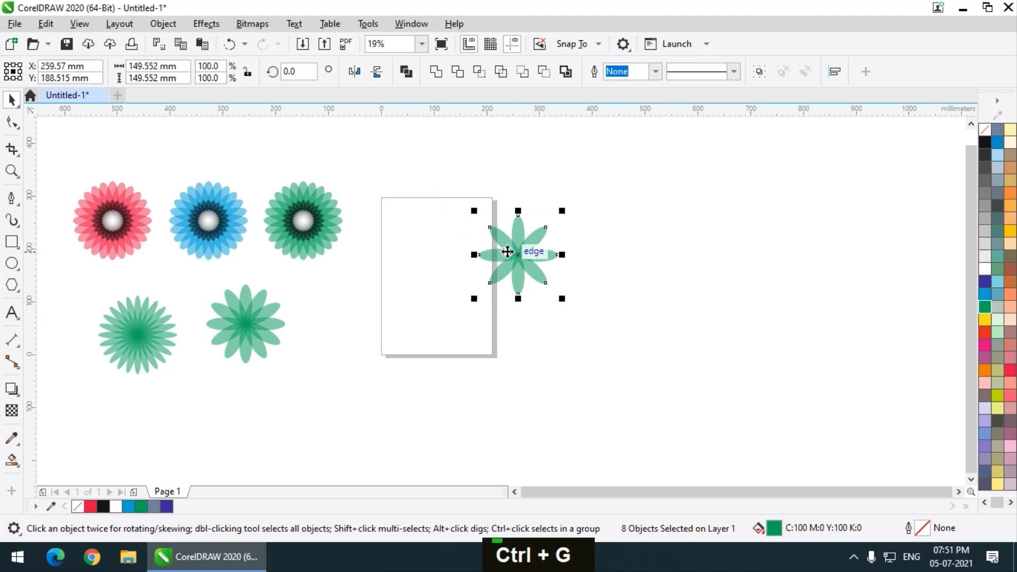
pyautogui.moveTo(507, 252); pyautogui.dragTo(191, 399)
pyautogui.hotkey('ctrl', 'g')
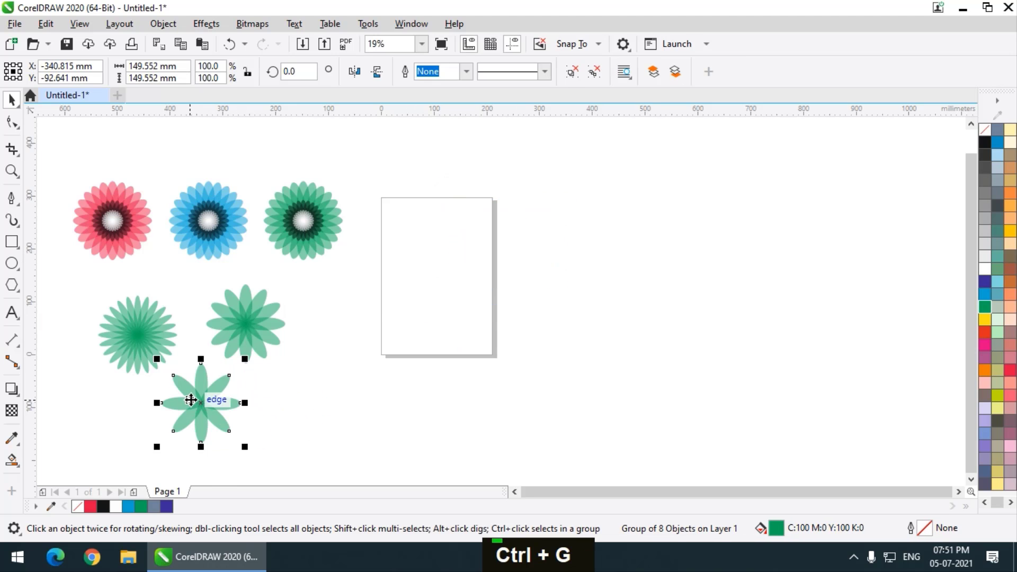
# Move the grouped 12-petal flower about 33 mm left and 33 mm up, beneath the blue flower
pyautogui.scroll(1, 398, 308)
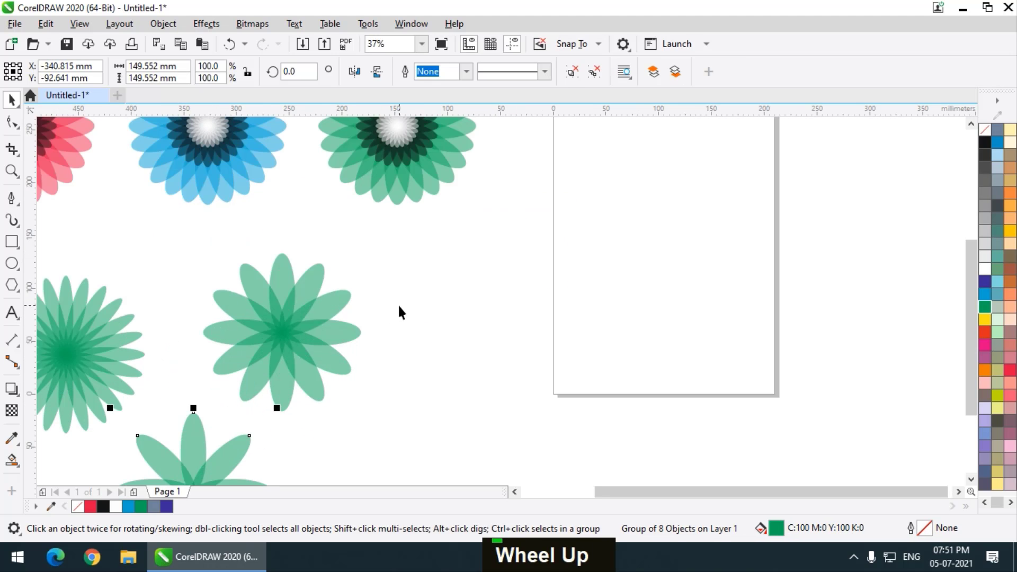
pyautogui.scroll(-1, 396, 315)
pyautogui.moveTo(357, 314); pyautogui.dragTo(341, 298)
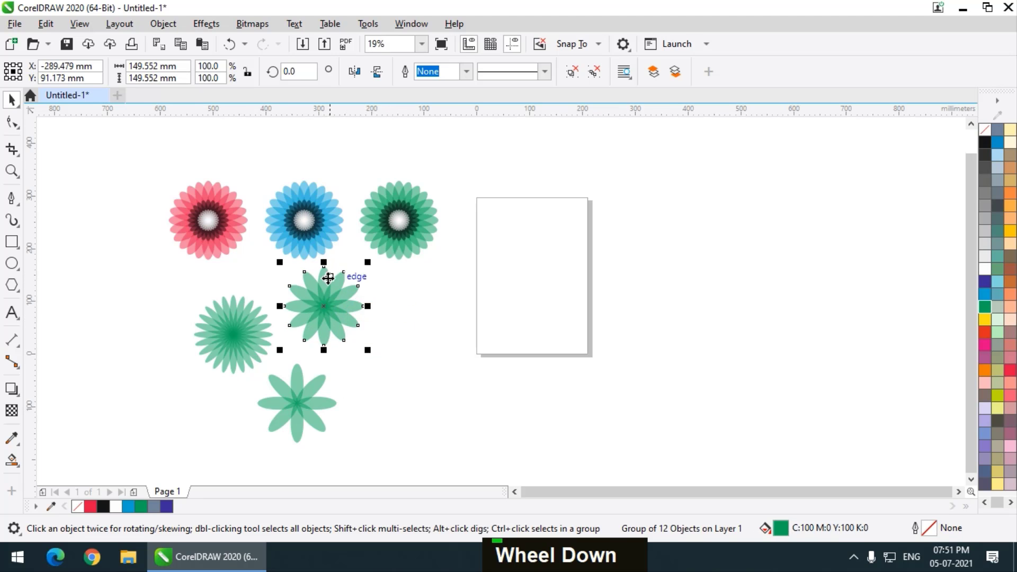
pyautogui.scroll(-2, 328, 278)
pyautogui.scroll(2, 442, 271)
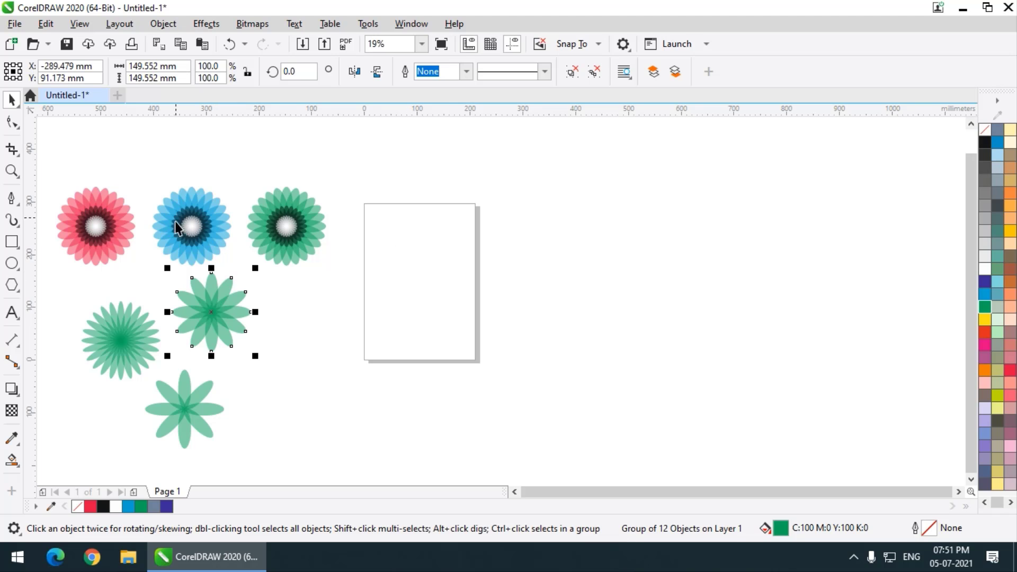
# Draw a circle about 171 mm in diameter on the page with the Ellipse tool
pyautogui.click(12, 264)
pyautogui.scroll(1, 363, 290)
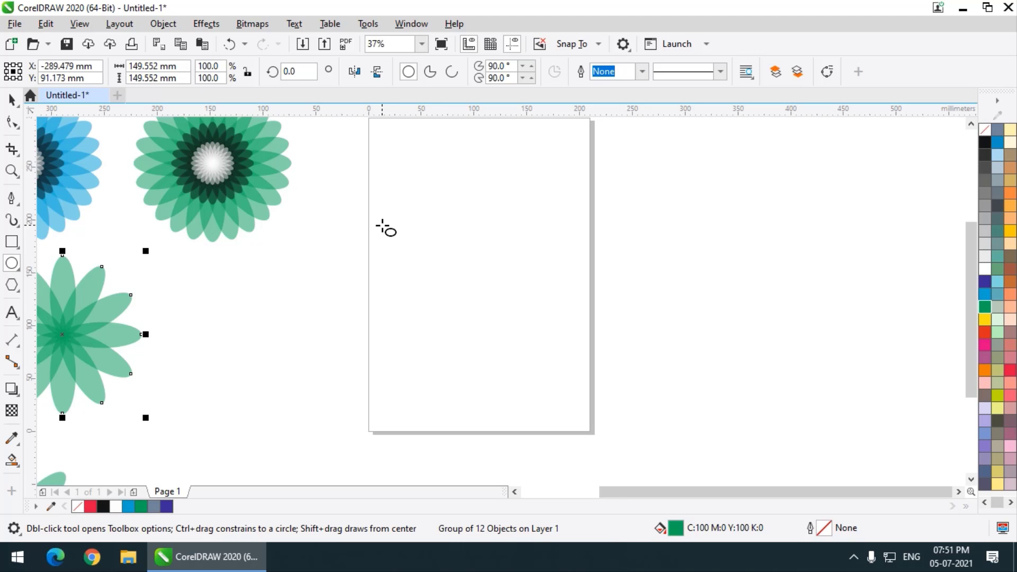
pyautogui.moveTo(373, 195); pyautogui.dragTo(549, 361)
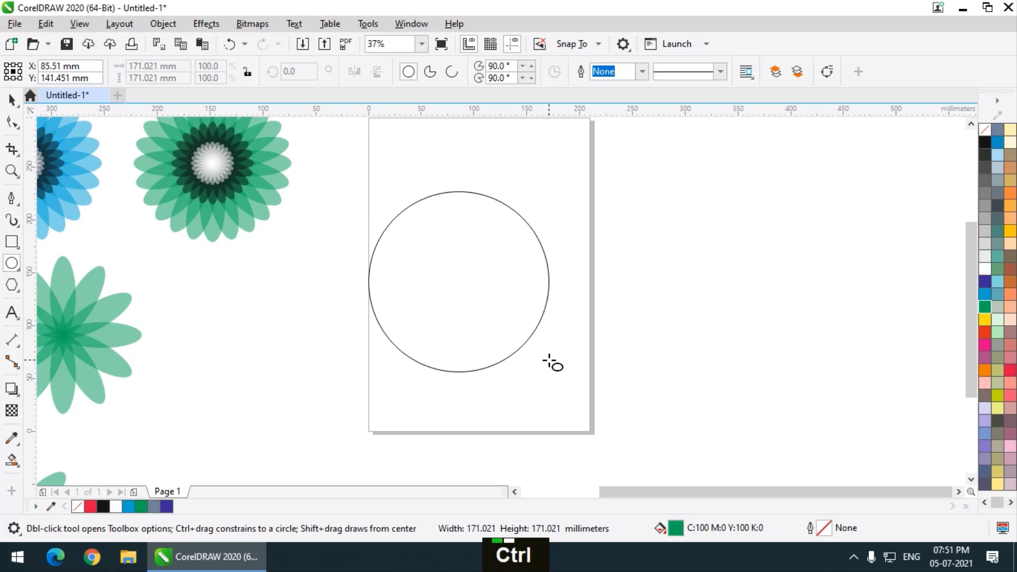
pyautogui.moveTo(550, 362); pyautogui.dragTo(550, 361)
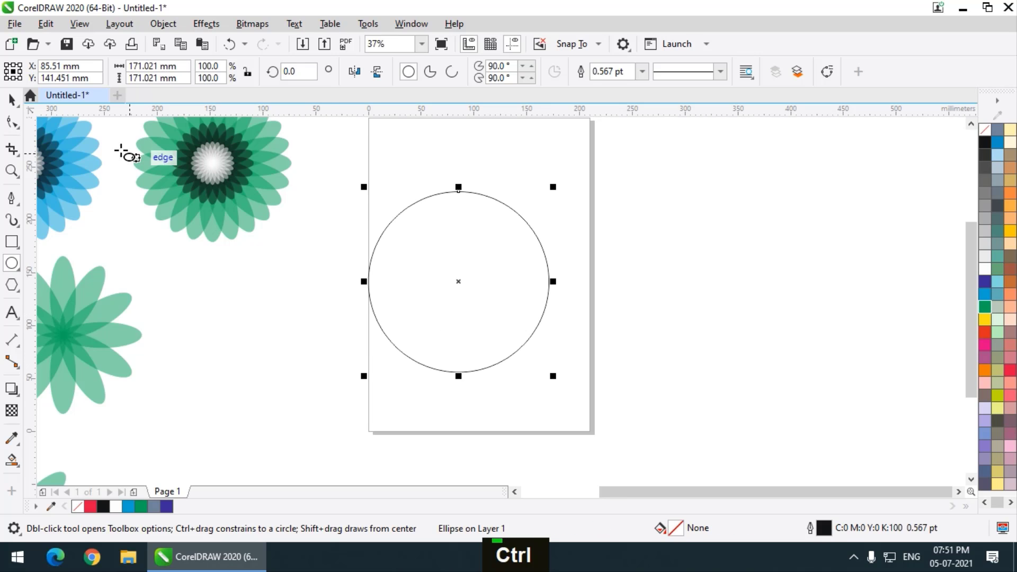
# Copy the circle horizontally about 118 mm to the right so that the two circles overlap
pyautogui.click(12, 100)
pyautogui.moveTo(452, 271); pyautogui.dragTo(574, 282)
pyautogui.keyDown('shift'); pyautogui.rightClick(575, 282); pyautogui.keyUp('shift')
pyautogui.click(747, 226)
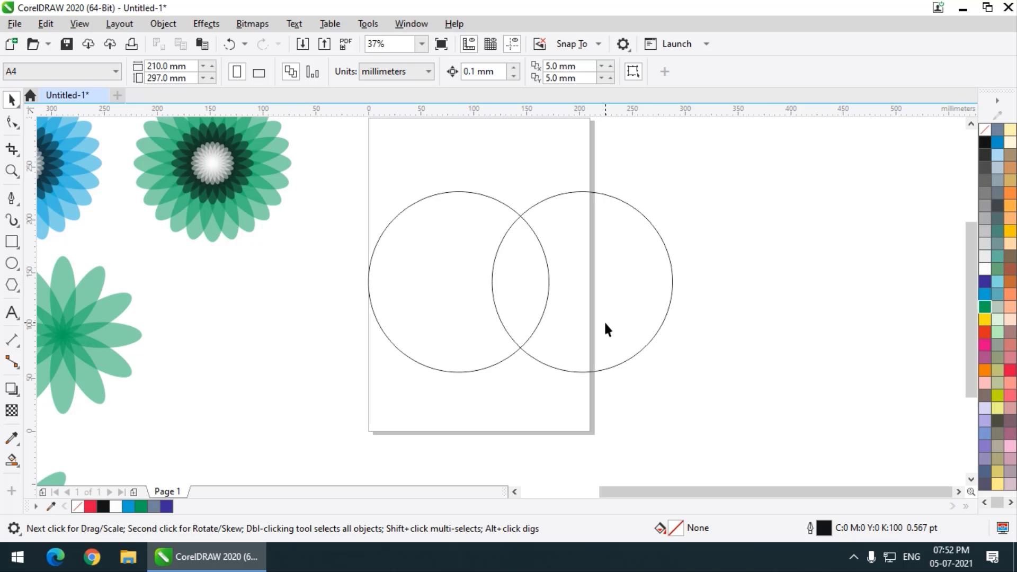
# Use Smart Fill to fill the right circle's region outside the overlap with blue-grey (C:40 M:20 Y:0 K:40) and a 0.567 pt black outline
pyautogui.click(12, 411)
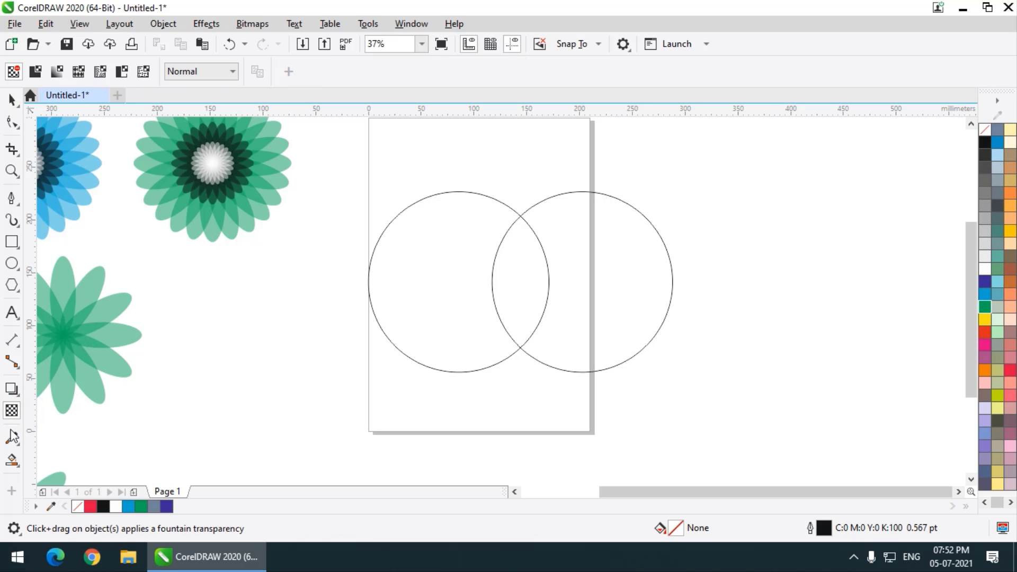
pyautogui.click(12, 459)
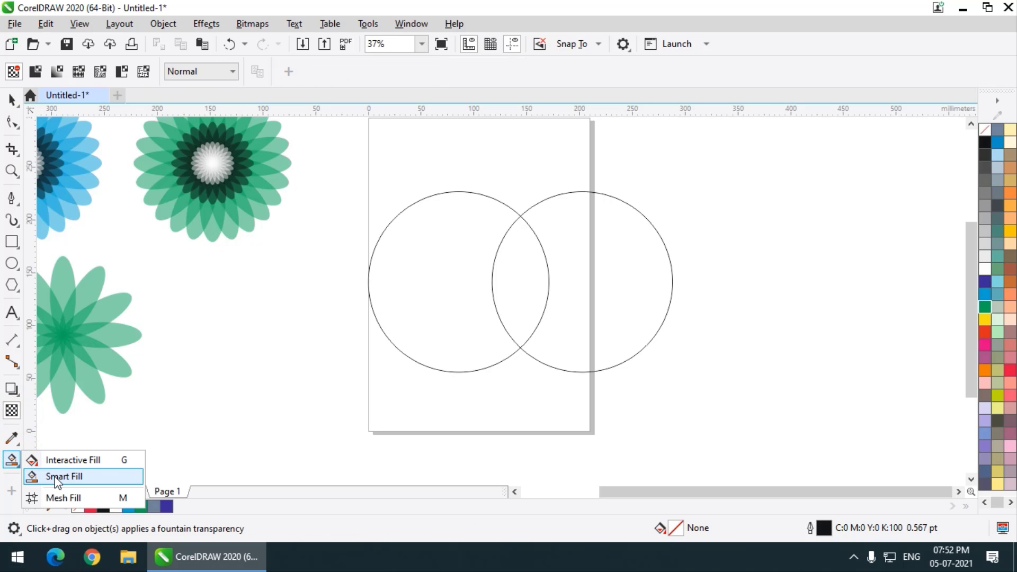
pyautogui.click(63, 477)
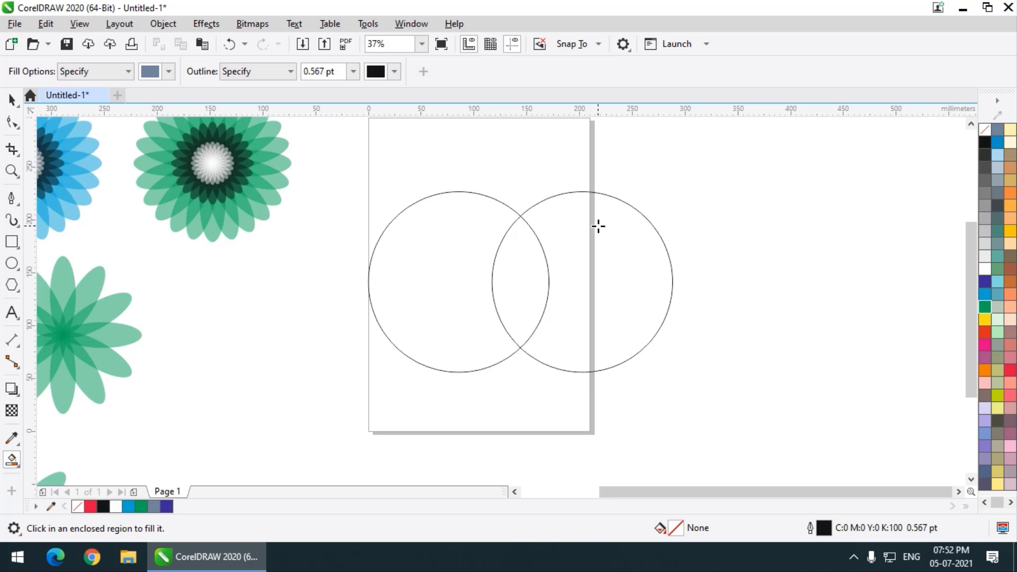
pyautogui.click(601, 285)
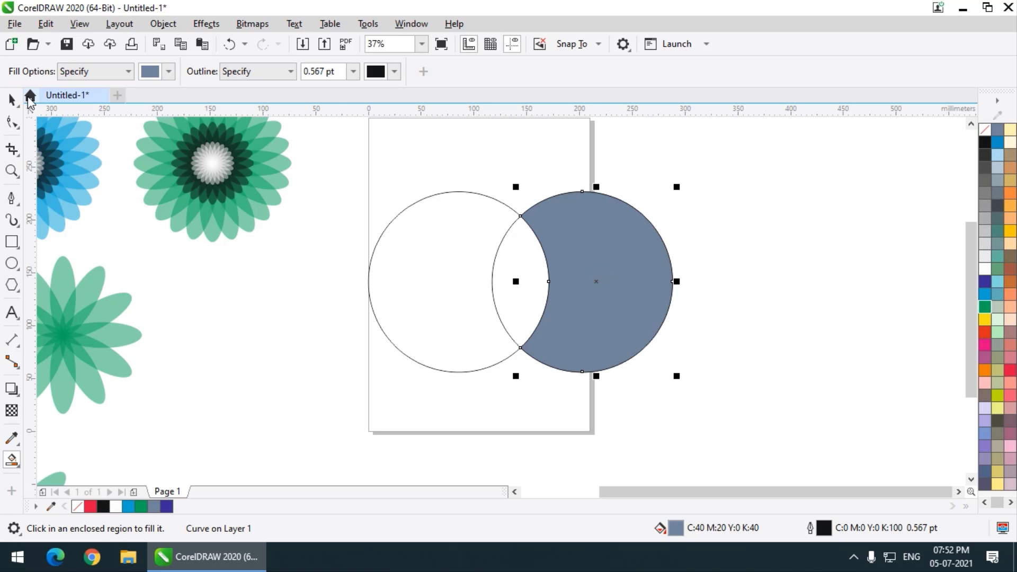
# Move the filled crescent out of the right circle to about X 451 mm, Y 153 mm
pyautogui.doubleClick(482, 152)
pyautogui.moveTo(636, 260); pyautogui.dragTo(821, 341)
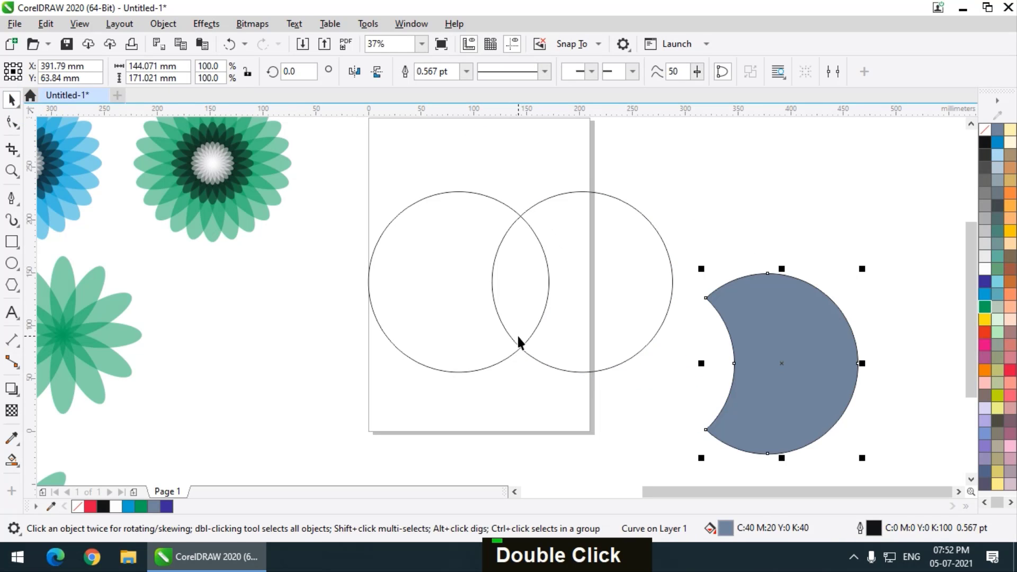
pyautogui.moveTo(746, 377); pyautogui.dragTo(809, 284)
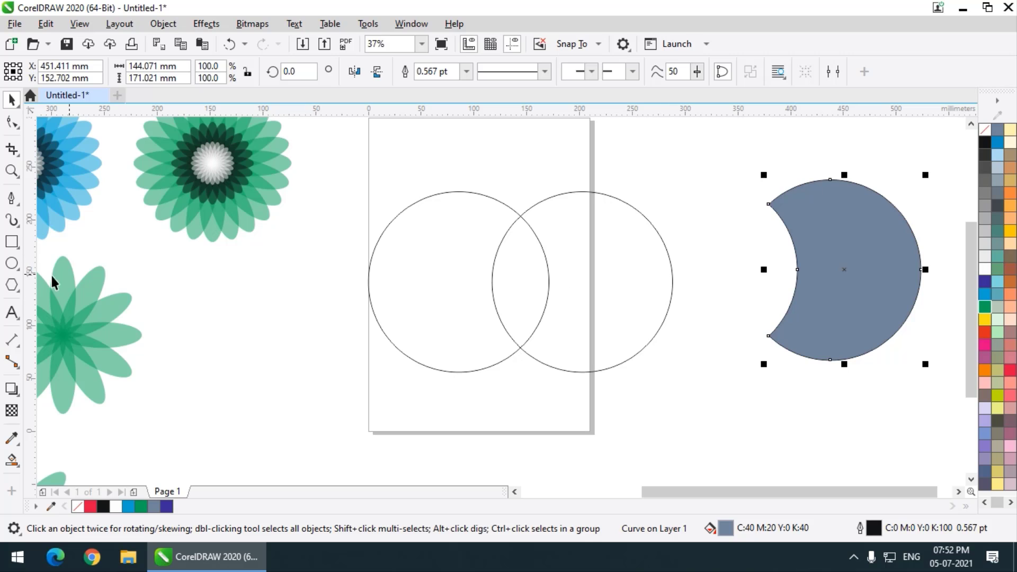
# Smart Fill the left circle's region outside the overlap and move the resulting crescent to about X -49 mm, Y 87 mm
pyautogui.click(12, 460)
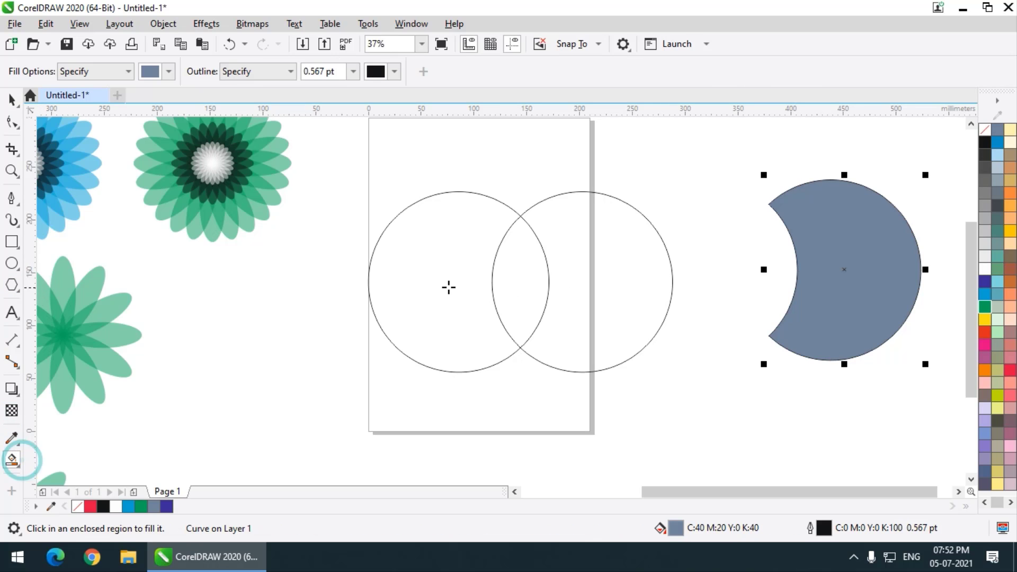
pyautogui.click(446, 287)
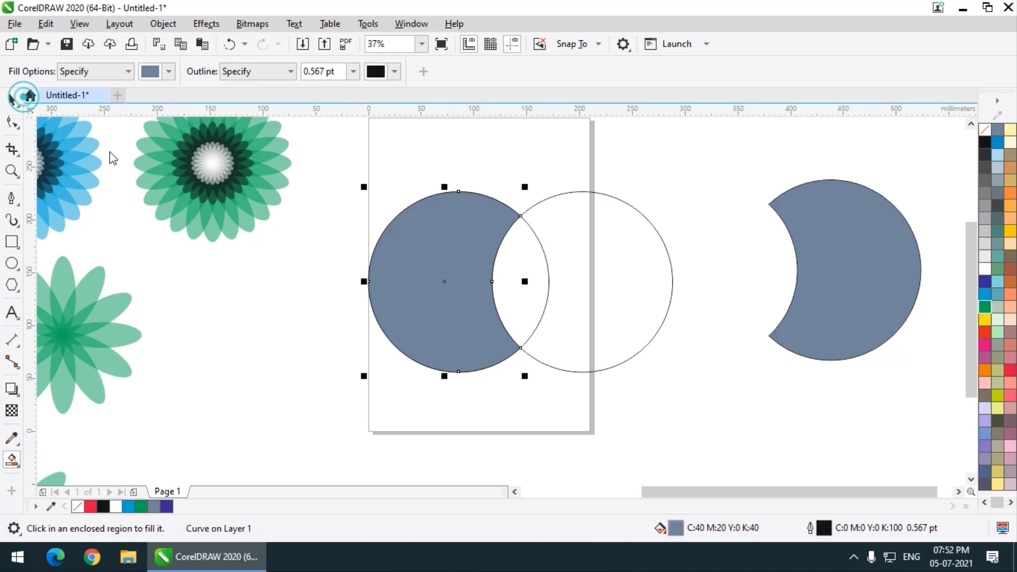
pyautogui.click(29, 96)
pyautogui.click(160, 99)
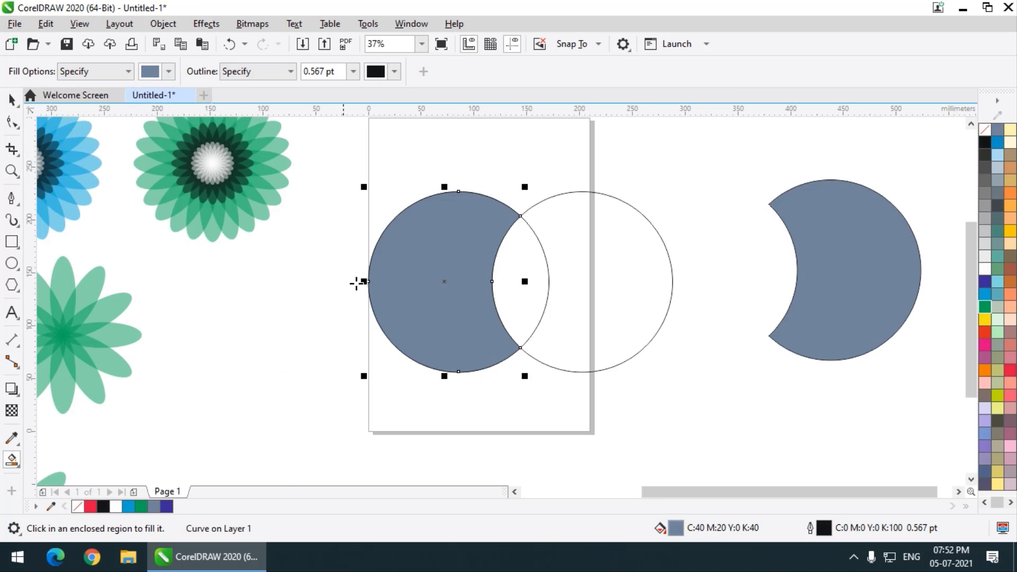
pyautogui.click(12, 100)
pyautogui.moveTo(440, 286); pyautogui.dragTo(312, 342)
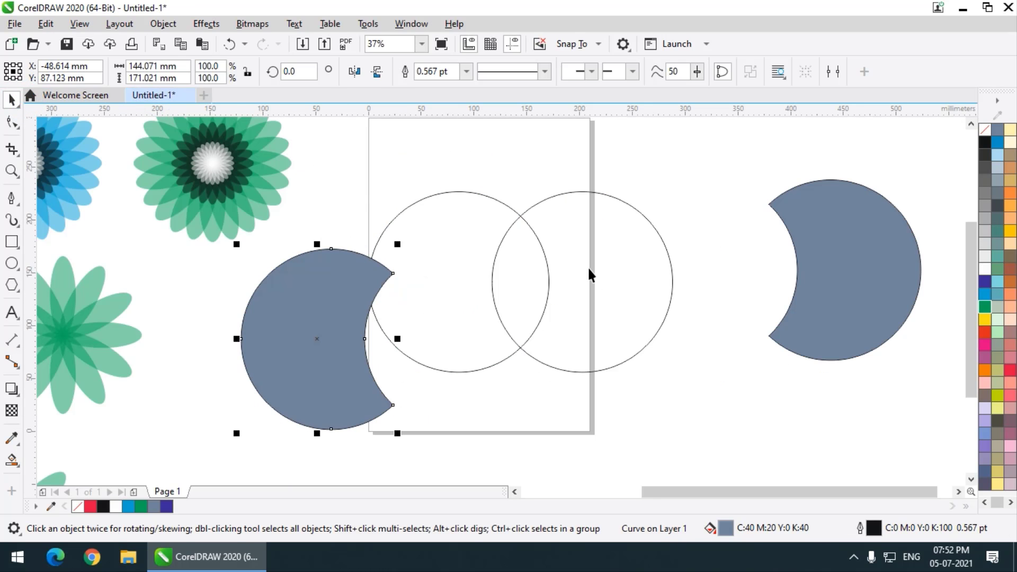
# Smart Fill the overlap of the two circles and move the lens-shaped piece below the page, to about X 248 mm, Y -39 mm
pyautogui.click(11, 460)
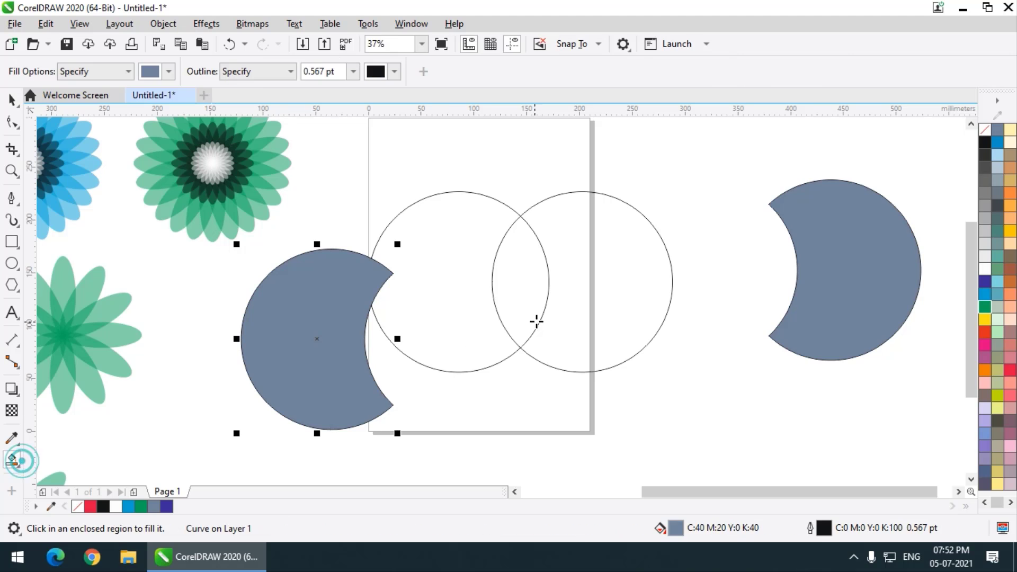
pyautogui.click(528, 282)
pyautogui.click(12, 100)
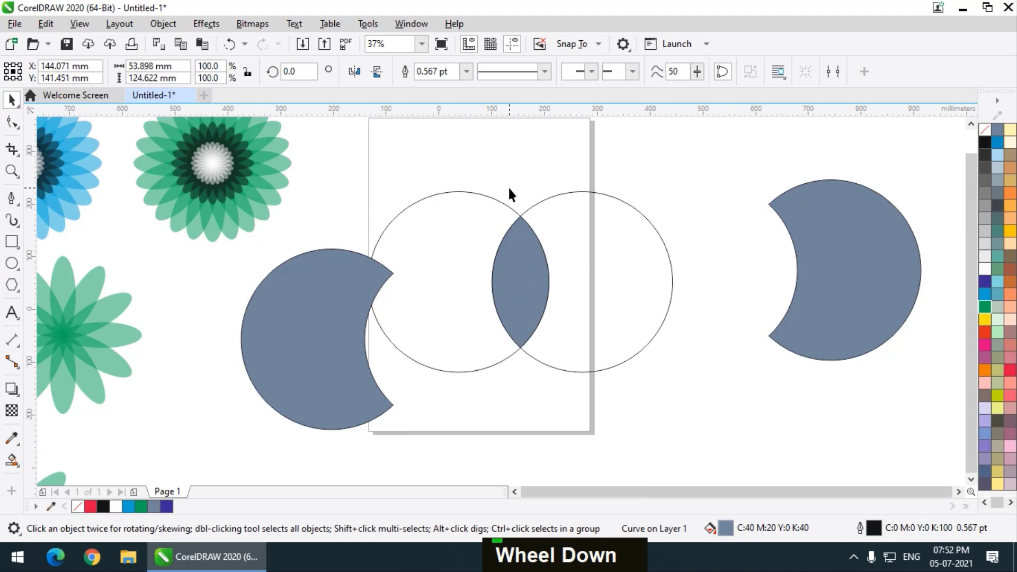
pyautogui.scroll(-2, 507, 186)
pyautogui.moveTo(517, 228); pyautogui.dragTo(570, 330)
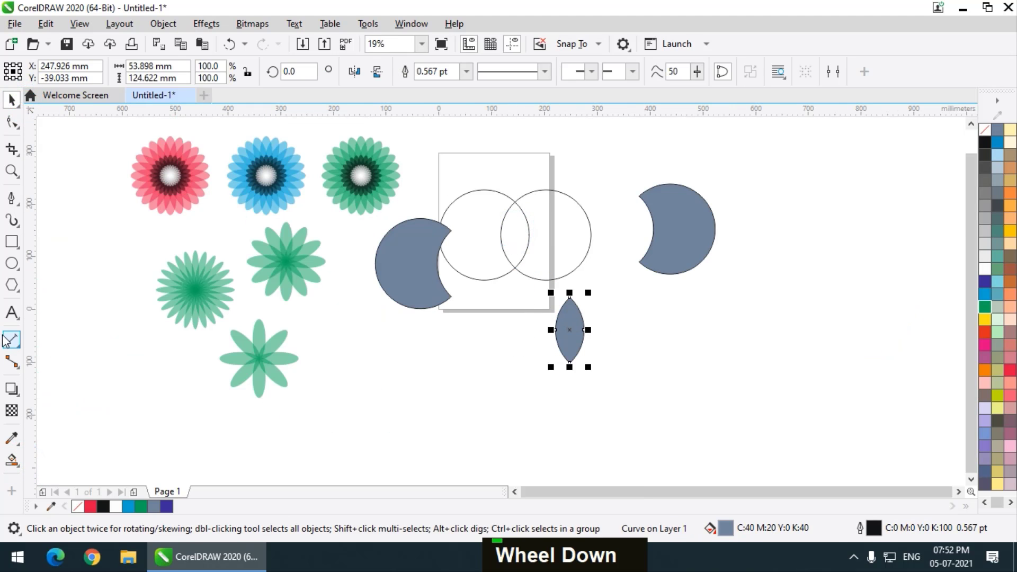
# Draw a rectangle about 231 × 139 mm below the page, beside the 8-petal flower
pyautogui.click(12, 242)
pyautogui.scroll(2, 365, 368)
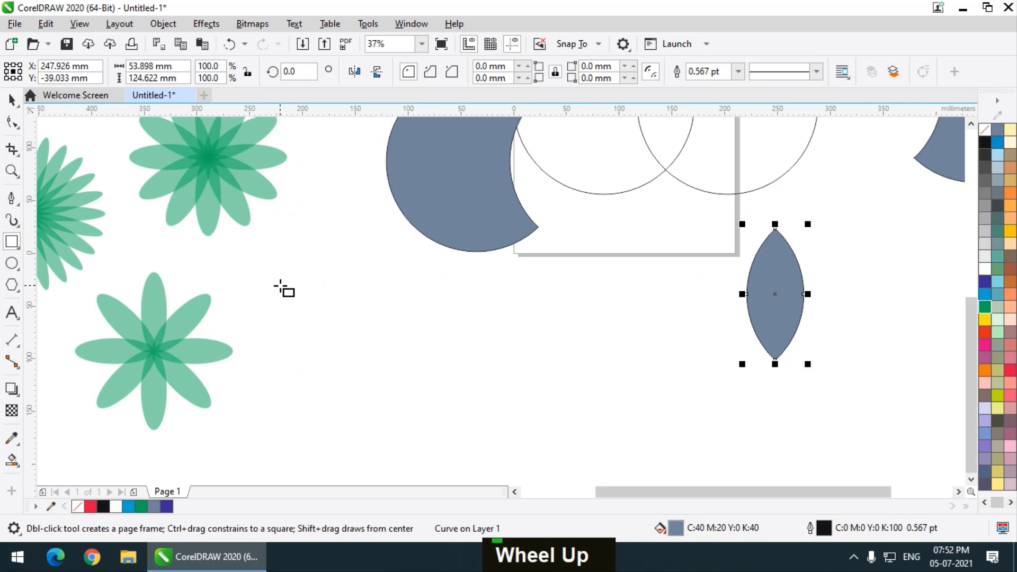
pyautogui.moveTo(280, 286); pyautogui.dragTo(527, 431)
pyautogui.click(11, 99)
# Copy the rectangle about 133 mm right and 82 mm down so that the two rectangles overlap
pyautogui.scroll(-2, 336, 296)
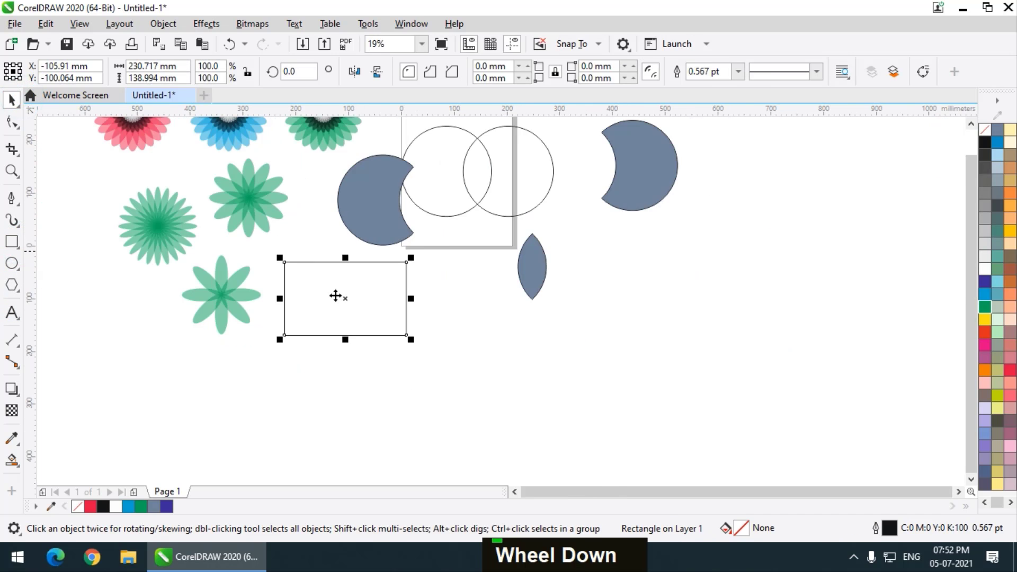
pyautogui.scroll(2, 335, 296)
pyautogui.moveTo(354, 295); pyautogui.dragTo(495, 382)
pyautogui.rightClick(495, 382)
pyautogui.click(684, 368)
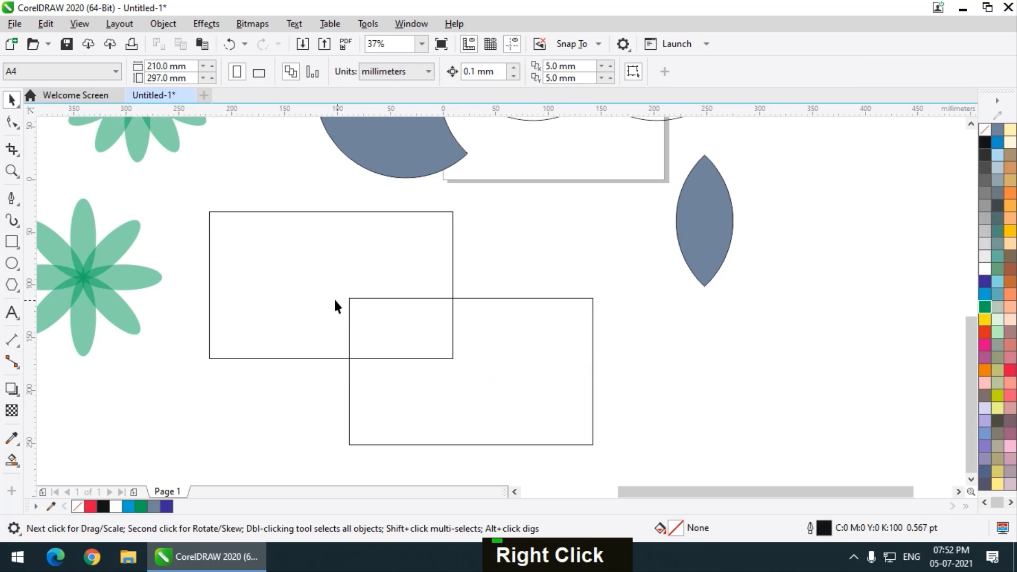
pyautogui.scroll(-2, 335, 301)
pyautogui.scroll(2, 87, 244)
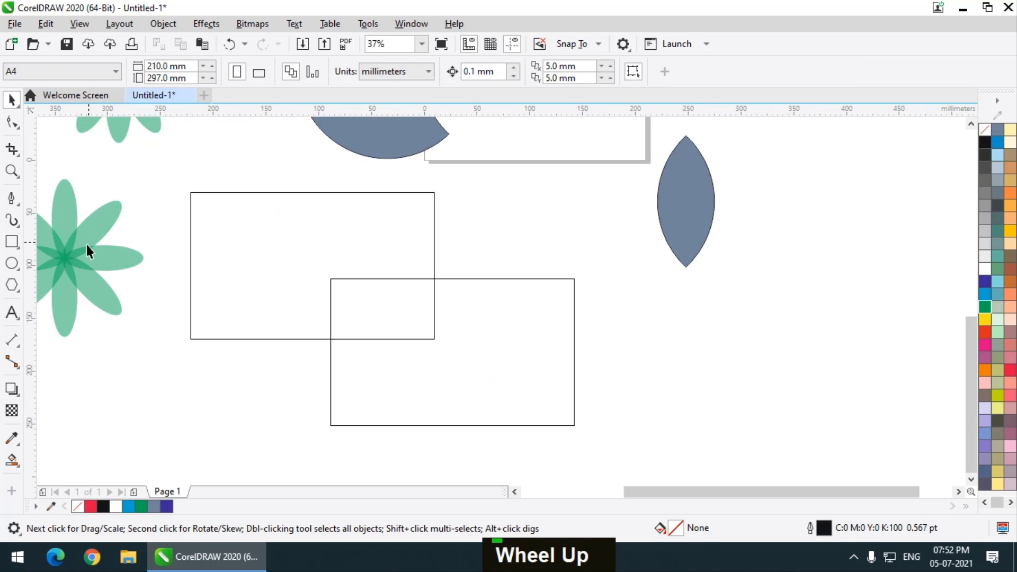
# Smart Fill the overlap of the two rectangles and move the filled piece to about X 265 mm, Y -184 mm
pyautogui.click(12, 462)
pyautogui.click(386, 307)
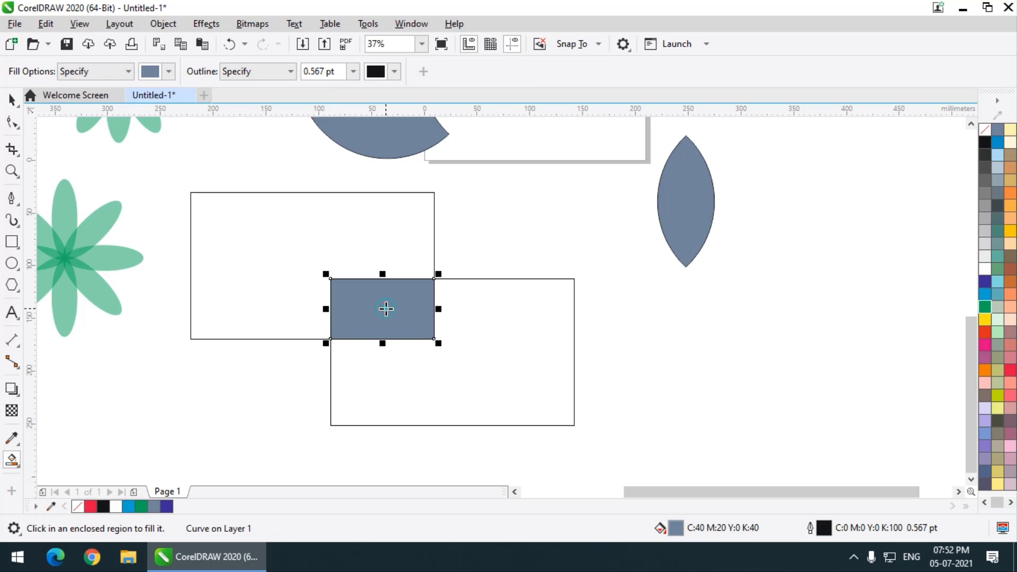
pyautogui.click(12, 101)
pyautogui.moveTo(383, 309); pyautogui.dragTo(704, 355)
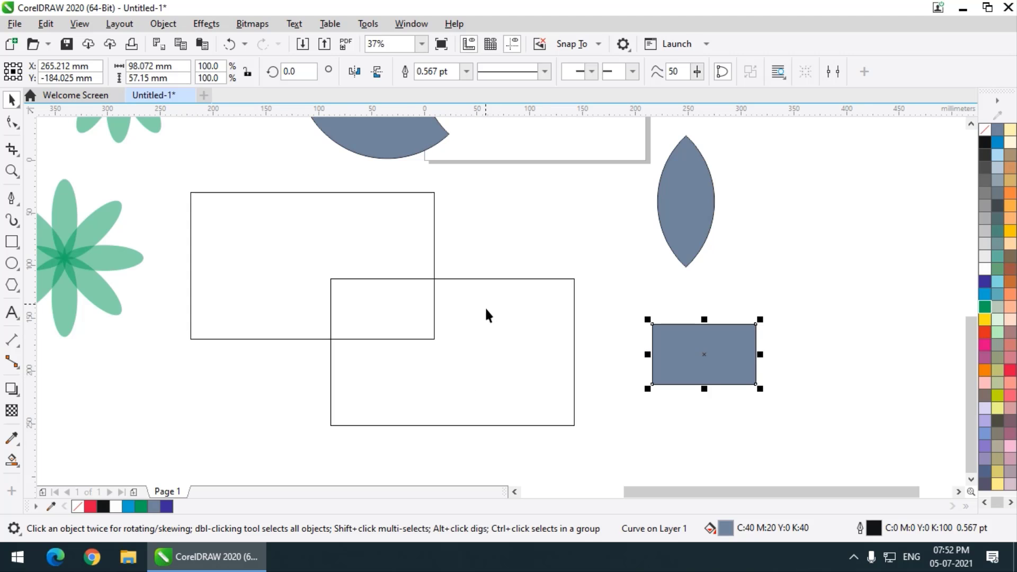
# Smart Fill the lower rectangle's region outside the overlap and move the L-shaped piece to about X 238 mm, Y -209 mm
pyautogui.click(12, 460)
pyautogui.doubleClick(517, 352)
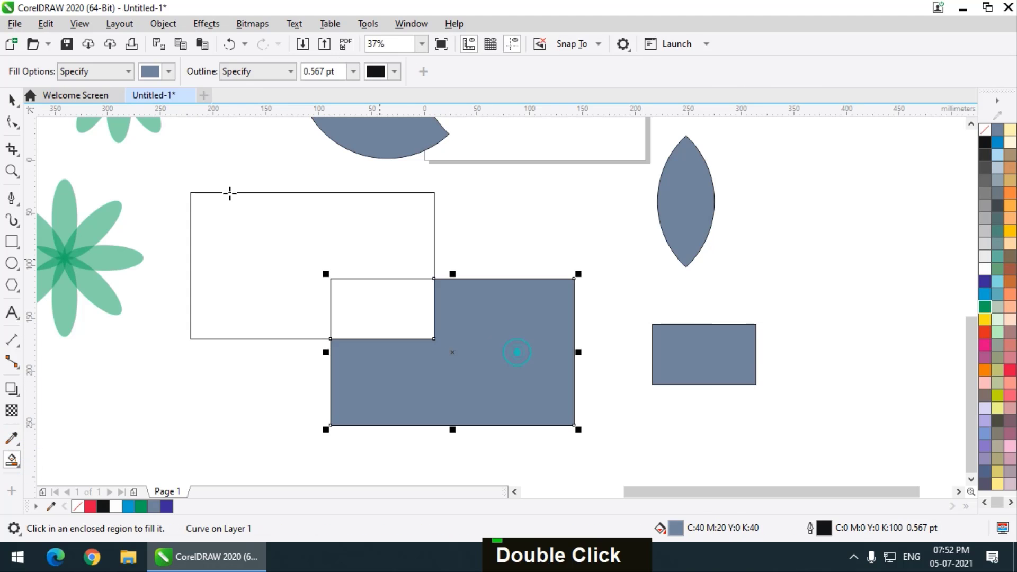
pyautogui.click(13, 100)
pyautogui.moveTo(547, 359); pyautogui.dragTo(772, 388)
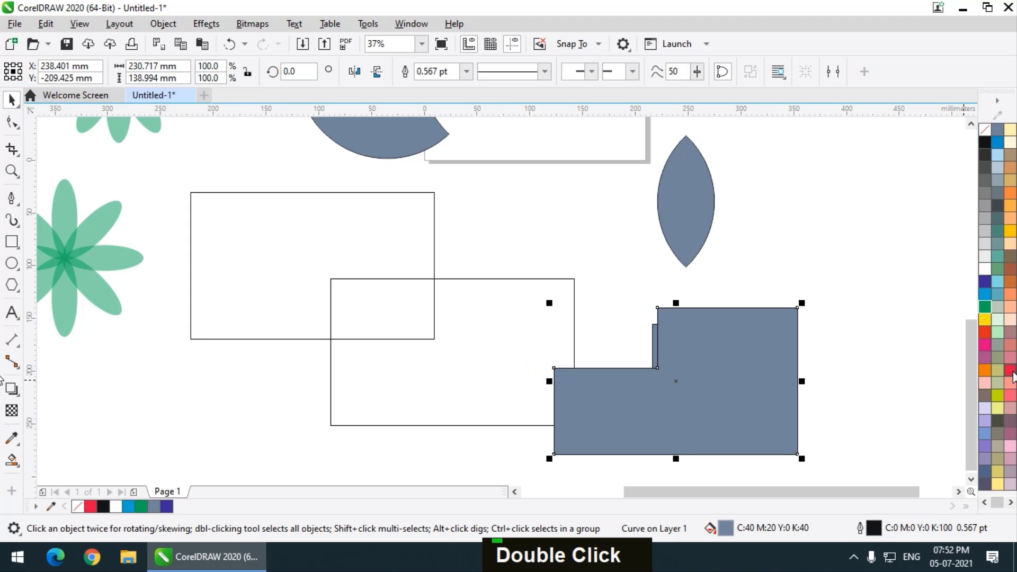
# Delete the L-shaped piece and the small filled rectangle taken from the overlapping rectangles
pyautogui.click(1010, 370)
pyautogui.press('Delete')
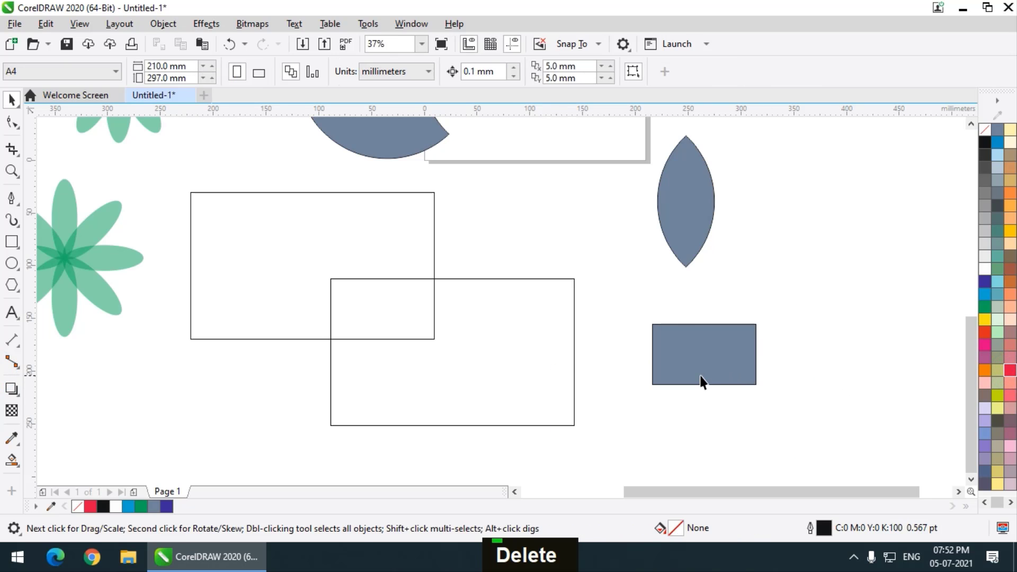
pyautogui.click(699, 376)
pyautogui.press('Delete')
# Draw a circle about 203 mm in diameter in the empty area beyond the rectangles
pyautogui.scroll(-1, 381, 345)
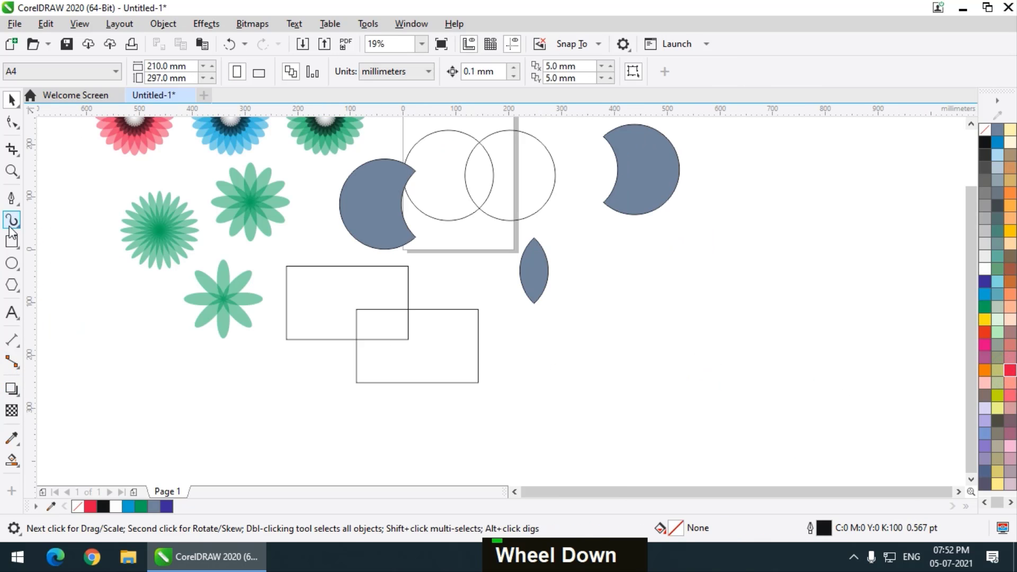
pyautogui.click(11, 263)
pyautogui.scroll(1, 583, 364)
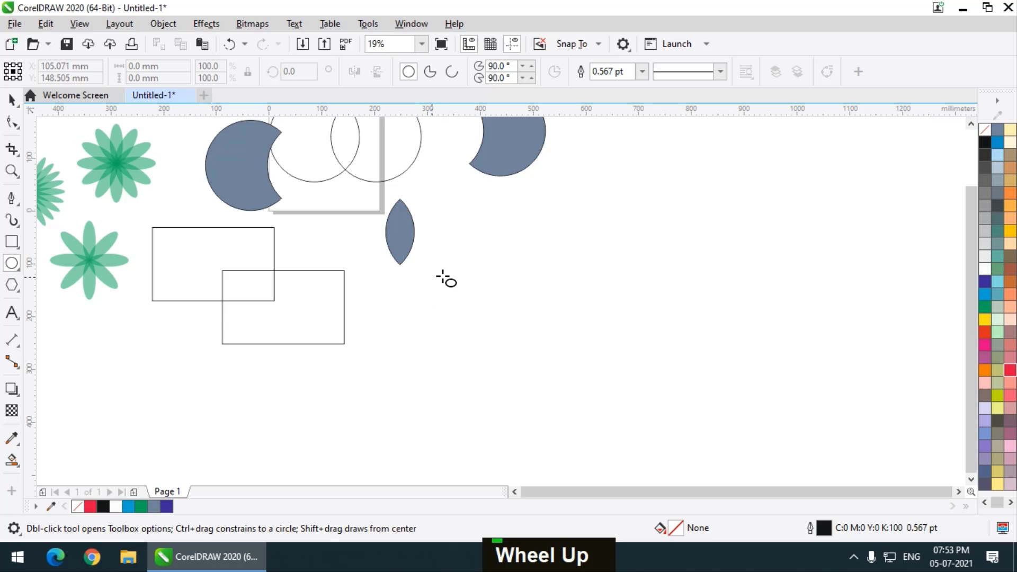
pyautogui.moveTo(444, 276); pyautogui.dragTo(560, 390)
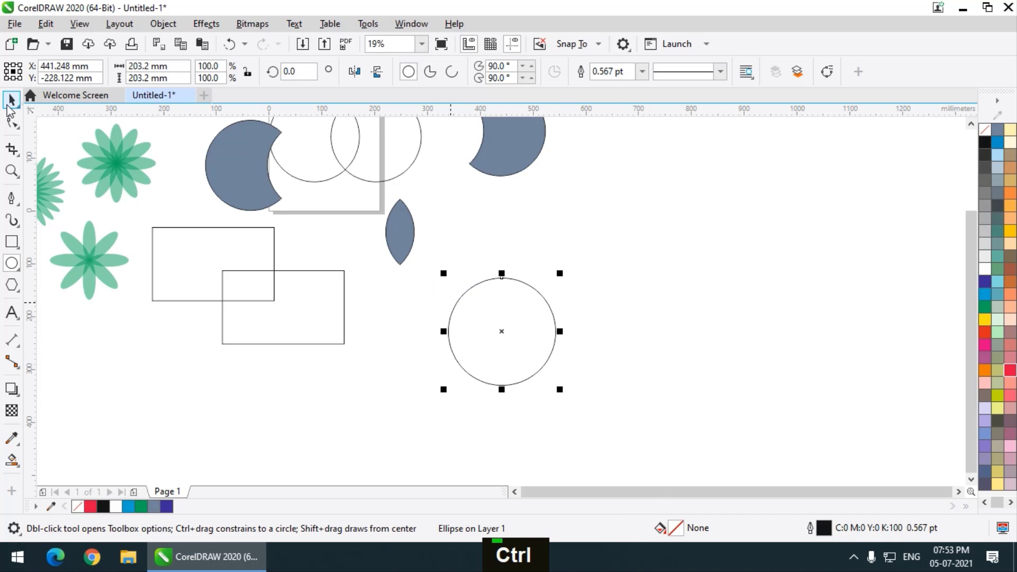
pyautogui.click(8, 106)
# Copy the new circle twice, placing the copies so that all three circles overlap in the middle
pyautogui.scroll(1, 556, 349)
pyautogui.moveTo(556, 349); pyautogui.dragTo(563, 259)
pyautogui.rightClick(642, 331)
pyautogui.click(772, 241)
pyautogui.scroll(1, 524, 245)
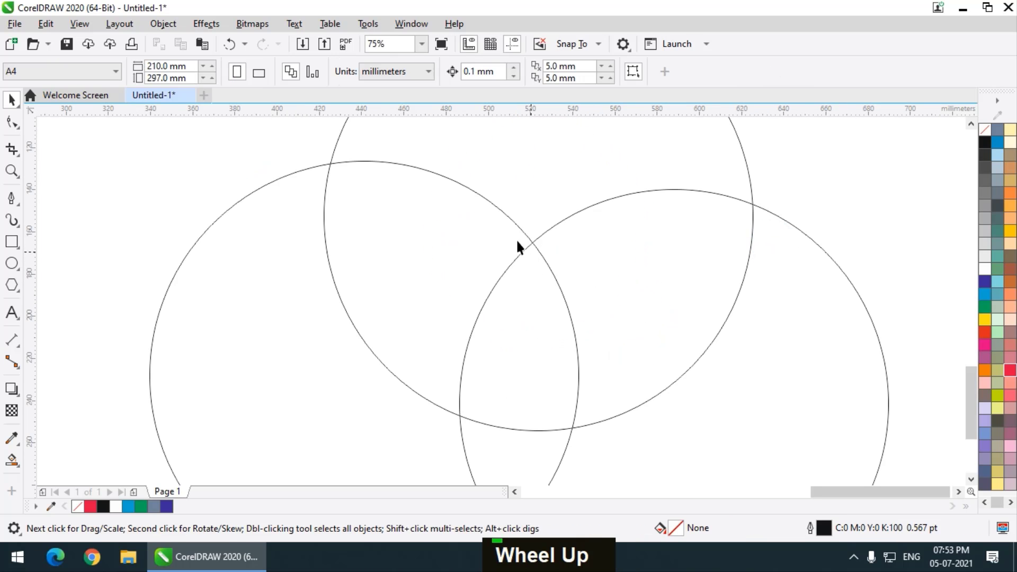
pyautogui.scroll(-1, 500, 244)
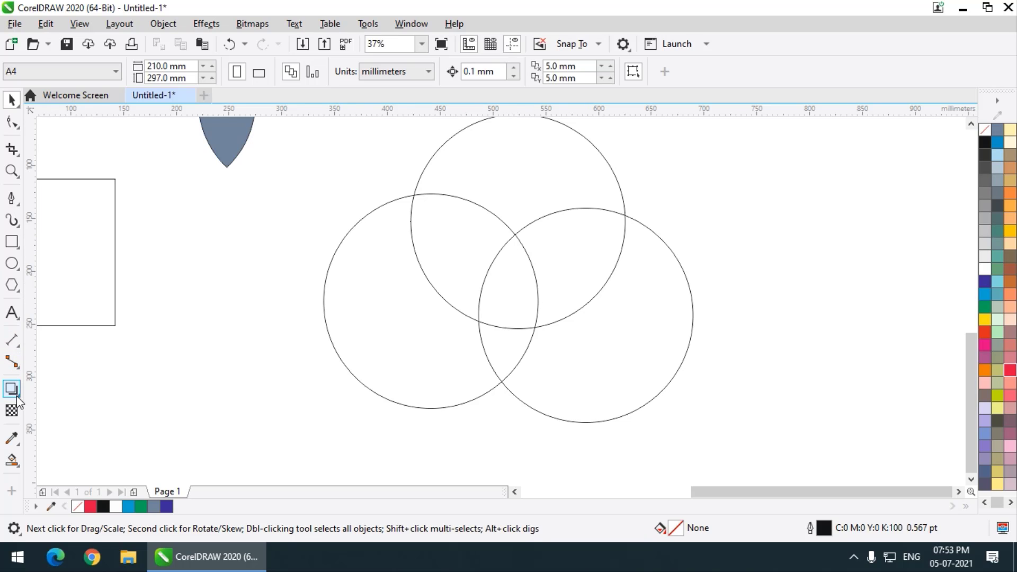
# Smart Fill the region shared by all three circles and move the filled piece to about X 247 mm, Y -290 mm
pyautogui.click(13, 460)
pyautogui.click(502, 292)
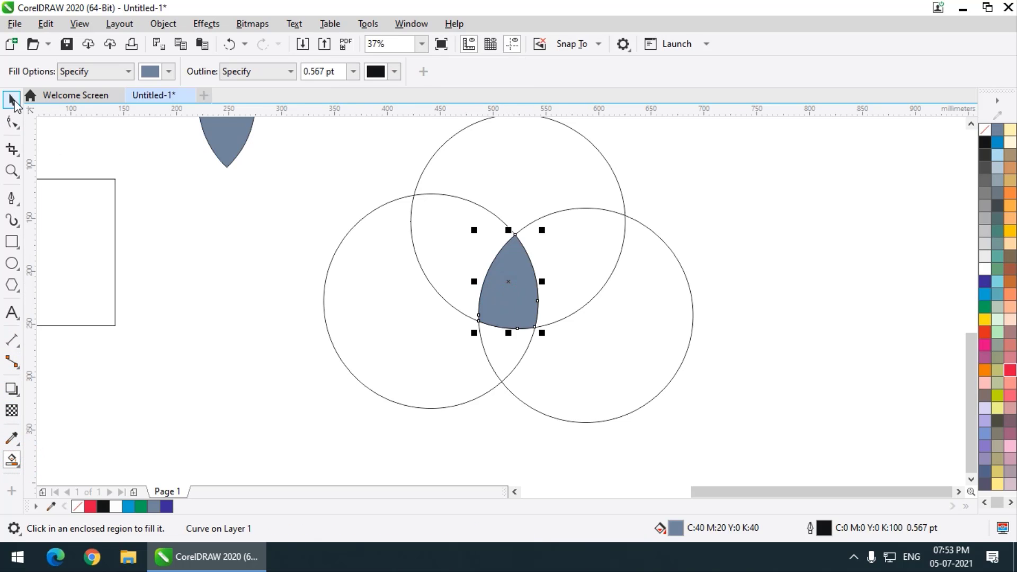
pyautogui.click(12, 99)
pyautogui.moveTo(545, 279); pyautogui.dragTo(262, 364)
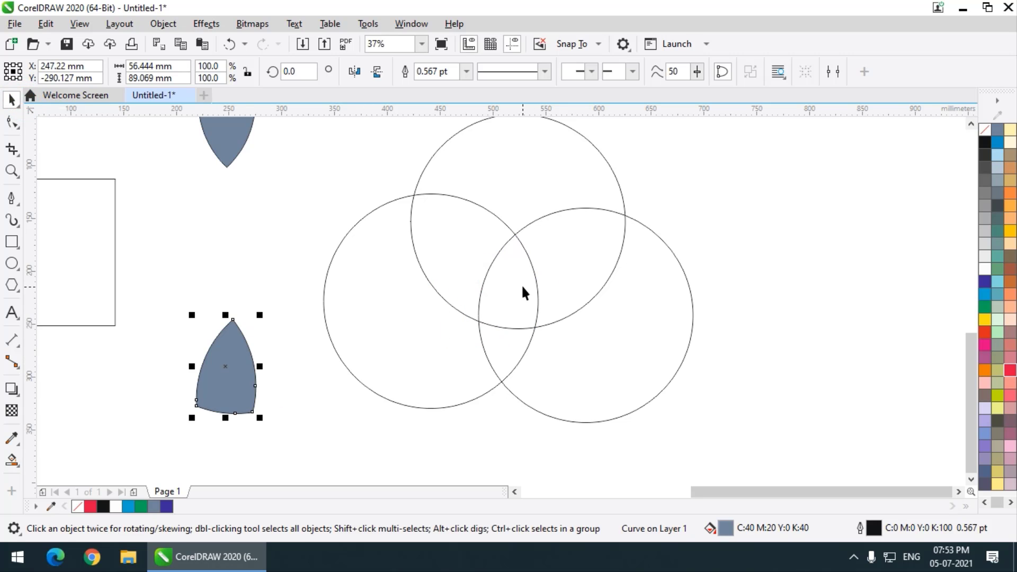
# Delete the filled central piece and the three overlapping circles
pyautogui.press('Delete')
pyautogui.click(411, 327)
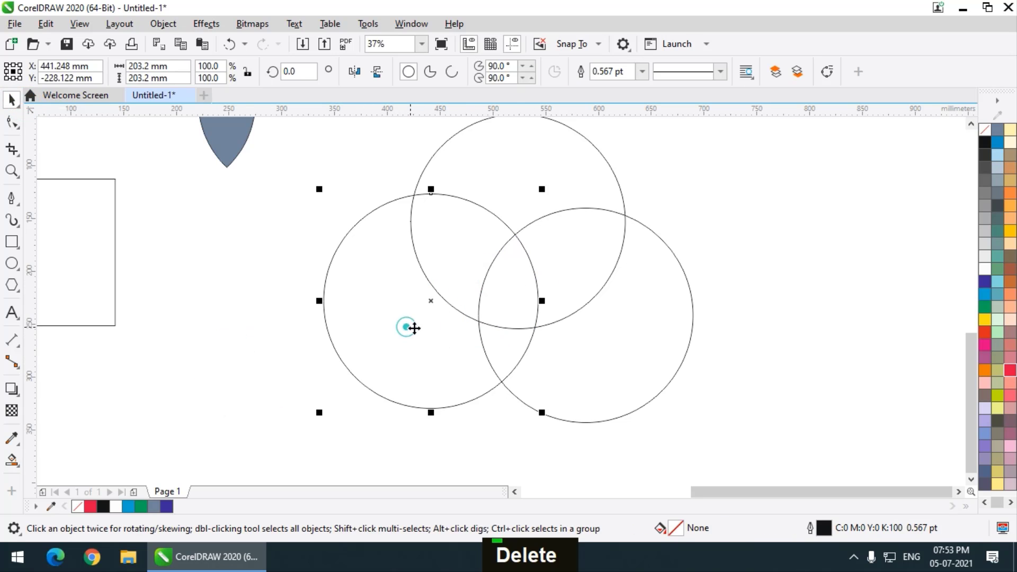
pyautogui.press('Delete')
pyautogui.press('Delete')
pyautogui.click(523, 324)
pyautogui.press('Delete')
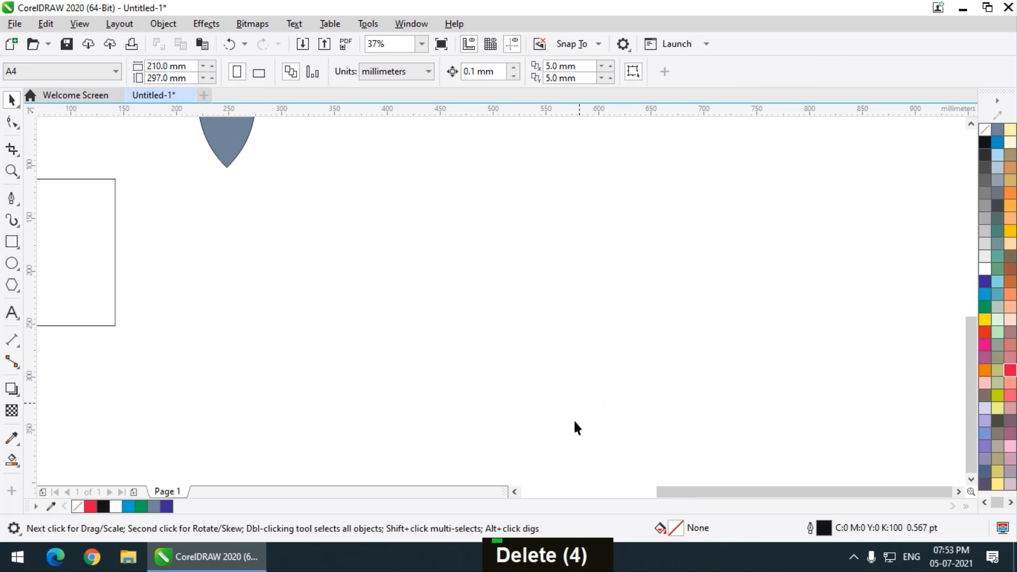
pyautogui.scroll(-3, 510, 357)
pyautogui.scroll(2, 408, 297)
# Delete the two overlapping circles on the page and the filled left crescent
pyautogui.click(407, 290)
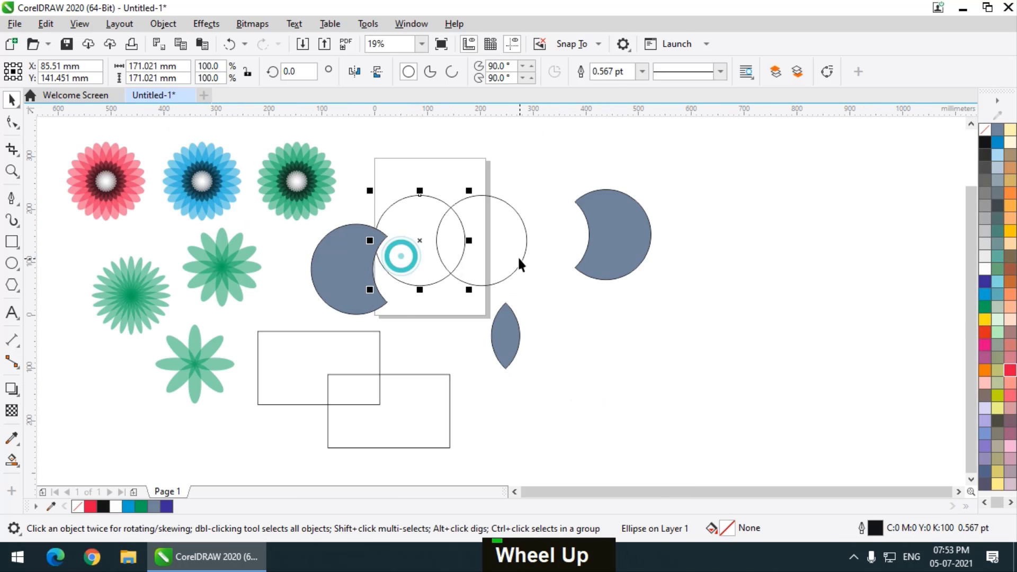
pyautogui.press('Delete')
pyautogui.click(463, 281)
pyautogui.press('Delete')
pyautogui.click(332, 284)
pyautogui.press('Delete')
# Delete the two overlapping rectangles and the filled right crescent
pyautogui.click(336, 357)
pyautogui.doubleClick(371, 424)
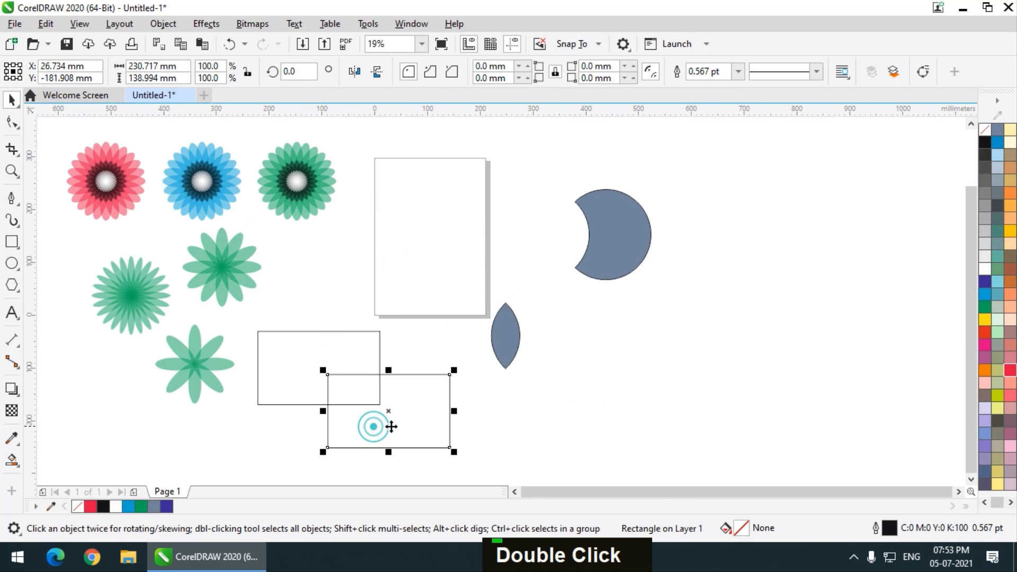
pyautogui.press('Delete')
pyautogui.click(331, 357)
pyautogui.press('Delete')
pyautogui.click(641, 244)
pyautogui.press('Delete')
# Move the lens shape onto the page at about X 135 mm, Y 176 mm and fill it with cyan (C:100 M:0 Y:0 K:0)
pyautogui.moveTo(505, 336); pyautogui.dragTo(463, 245)
pyautogui.scroll(2, 448, 234)
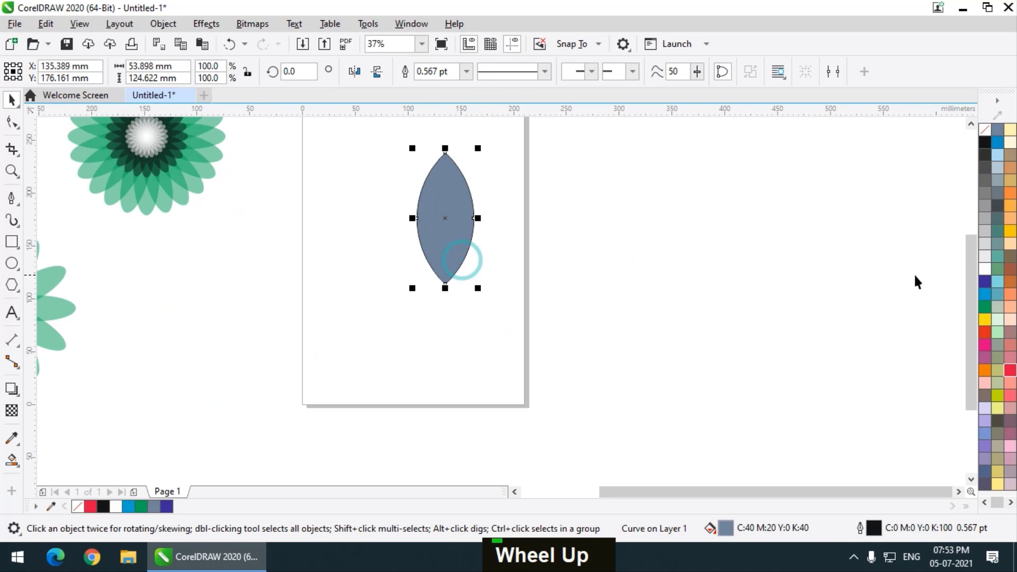
pyautogui.click(985, 295)
pyautogui.click(660, 258)
# Remove the outline of the cyan lens shape
pyautogui.scroll(-2, 488, 257)
pyautogui.click(467, 252)
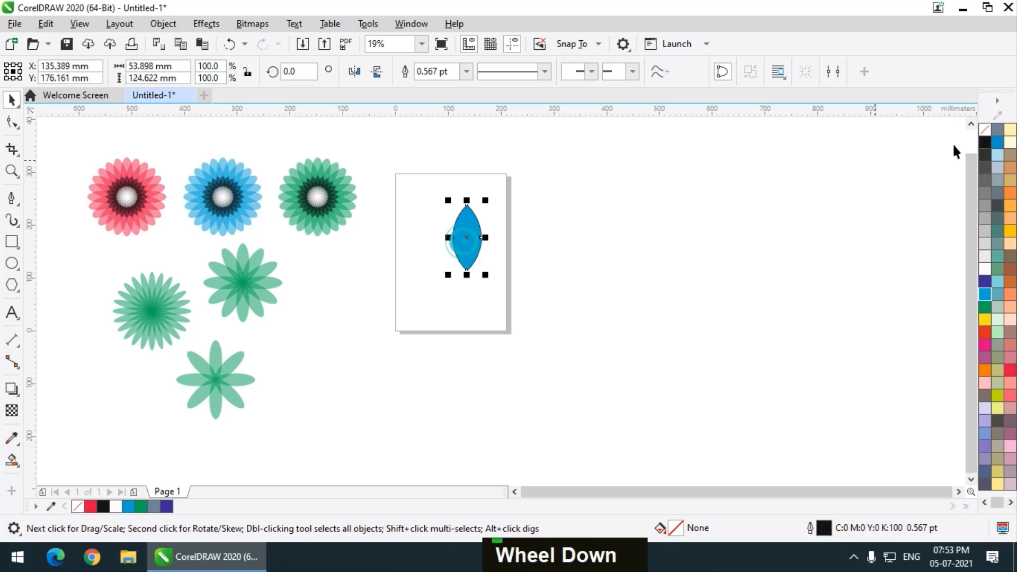
pyautogui.rightClick(985, 128)
pyautogui.click(718, 210)
# Set the cyan petal's rotation centre at its lower tip and make a copy rotated 15° clockwise
pyautogui.scroll(2, 487, 232)
pyautogui.click(448, 253)
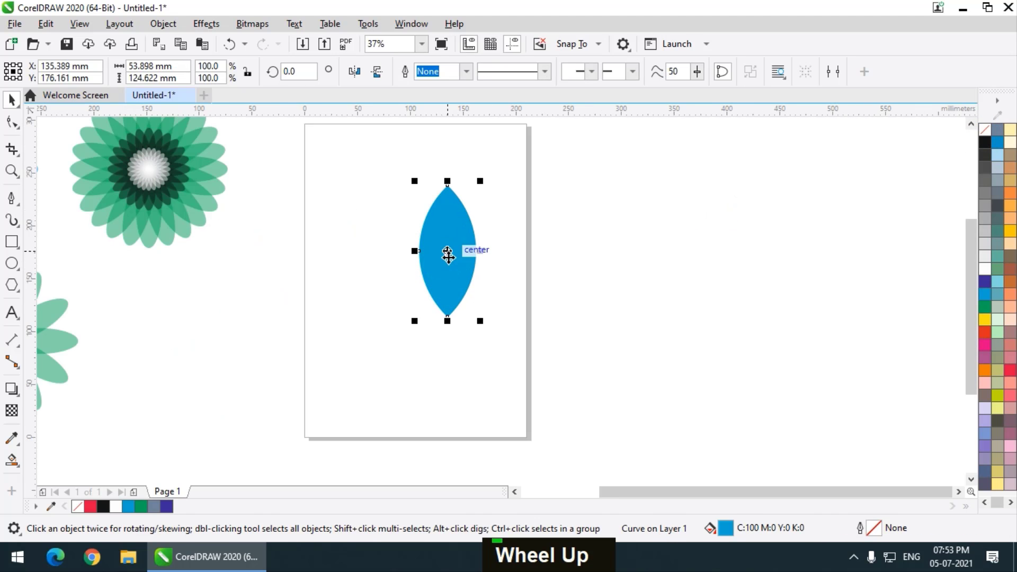
pyautogui.click(448, 252)
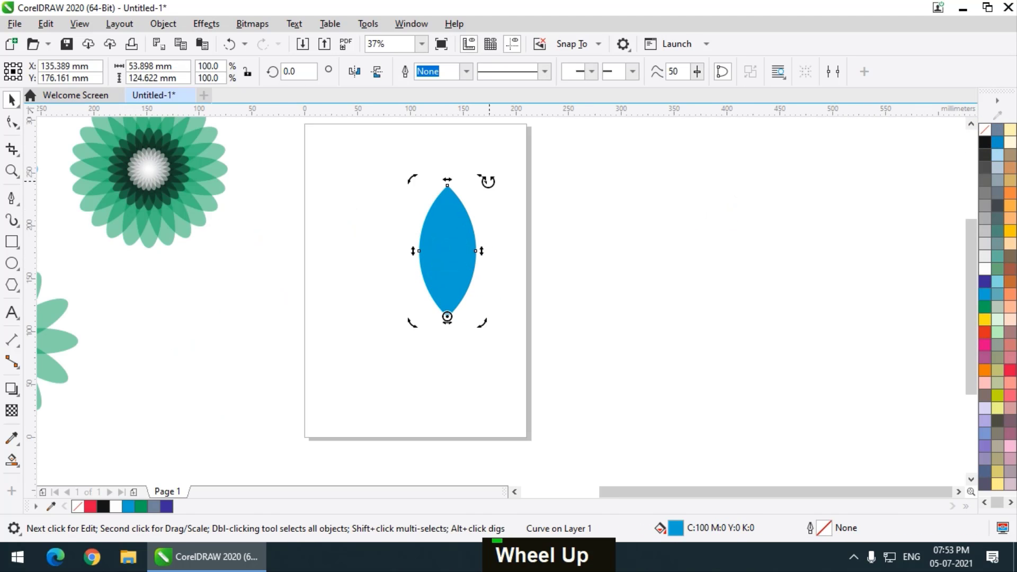
pyautogui.moveTo(482, 175); pyautogui.dragTo(524, 189)
pyautogui.keyDown('ctrl'); pyautogui.rightClick(523, 187); pyautogui.keyUp('ctrl')
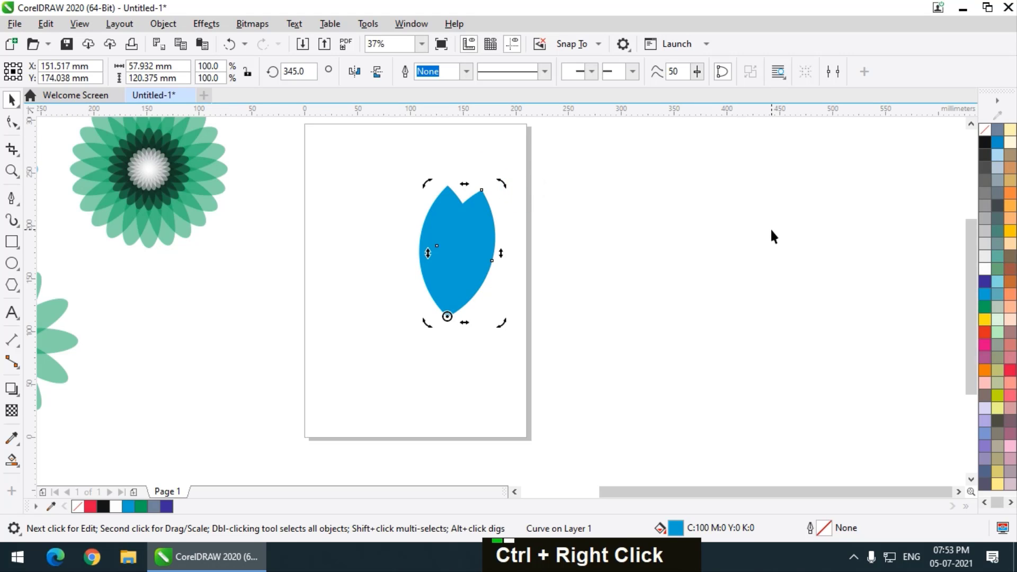
# Repeat the 15° rotated petal copy around the shared lower tip until 24 cyan petals complete the full circle
pyautogui.hotkey('ctrl', 'r')
pyautogui.hotkey('ctrl', 'r')
pyautogui.hotkey('ctrl', 'r')
pyautogui.hotkey('ctrl', 'r')
pyautogui.hotkey('ctrl', 'r')
pyautogui.hotkey('ctrl', 'r')
pyautogui.hotkey('ctrl', 'r')
pyautogui.hotkey('ctrl', 'r')
pyautogui.hotkey('ctrl', 'r')
pyautogui.hotkey('ctrl', 'r')
pyautogui.hotkey('ctrl', 'r')
pyautogui.hotkey('ctrl', 'r')
pyautogui.hotkey('ctrl', 'r')
pyautogui.hotkey('ctrl', 'r')
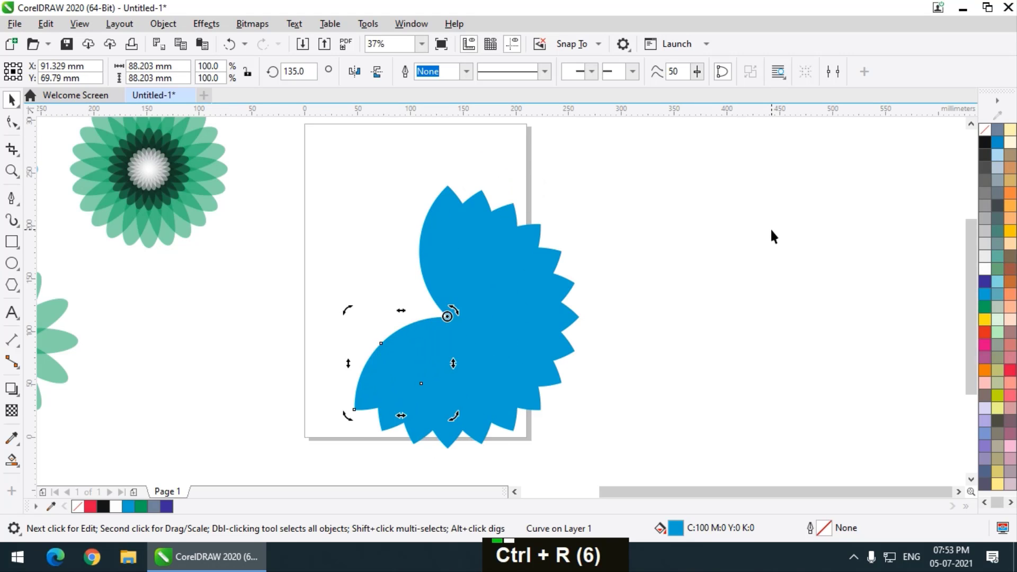
pyautogui.hotkey('ctrl', 'r')
pyautogui.hotkey('ctrl', 'r')
pyautogui.hotkey('ctrl', 'r')
pyautogui.hotkey('ctrl', 'r')
pyautogui.hotkey('ctrl', 'r')
pyautogui.hotkey('ctrl', 'r')
pyautogui.hotkey('ctrl', 'r')
pyautogui.hotkey('ctrl', 'r')
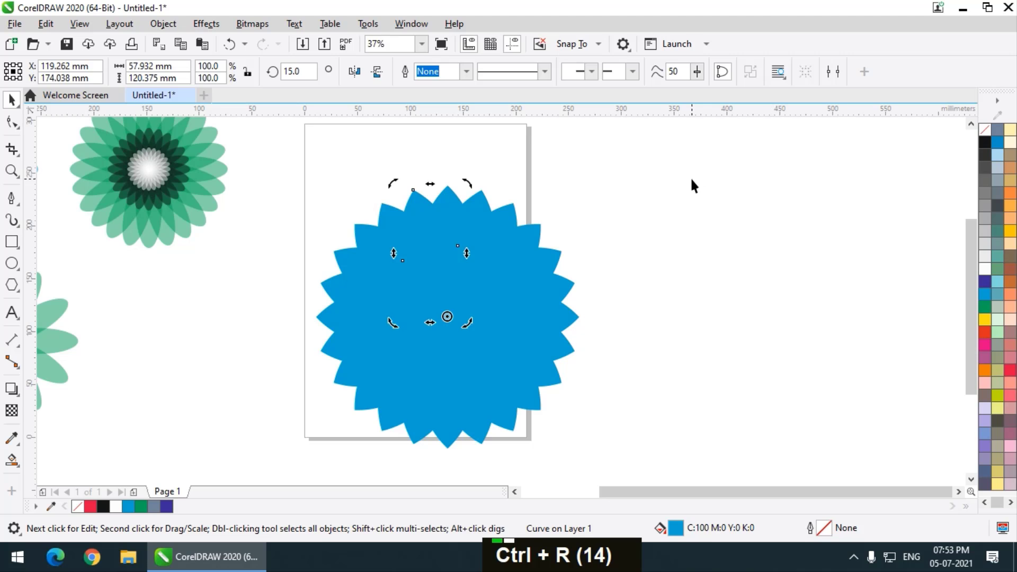
# Group all 24 cyan petals and apply a uniform transparency of 51 to the flower
pyautogui.keyDown('ctrl'); pyautogui.click(318, 161); pyautogui.keyUp('ctrl')
pyautogui.moveTo(288, 160); pyautogui.dragTo(701, 470)
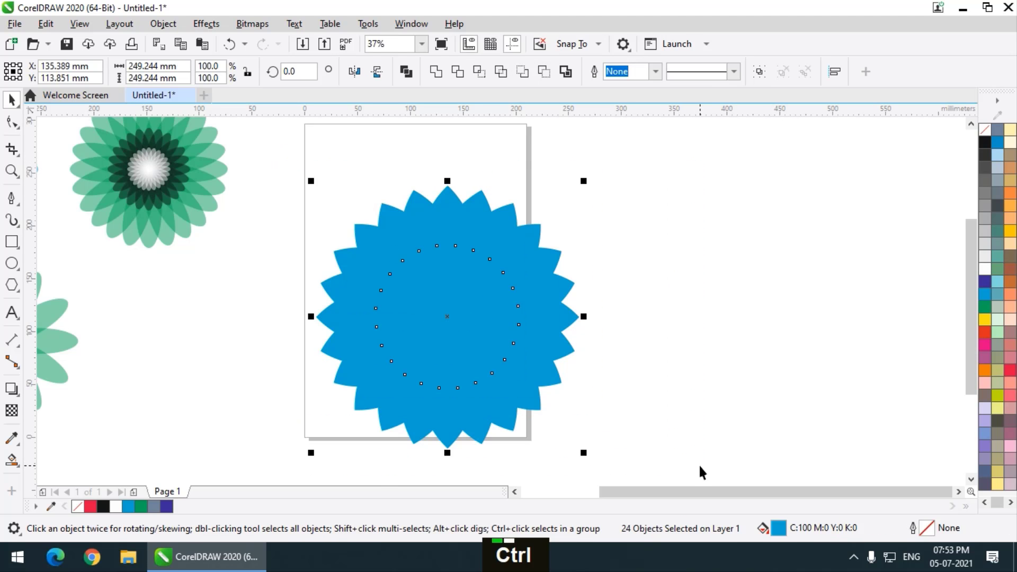
pyautogui.hotkey('ctrl', 'g')
pyautogui.click(14, 413)
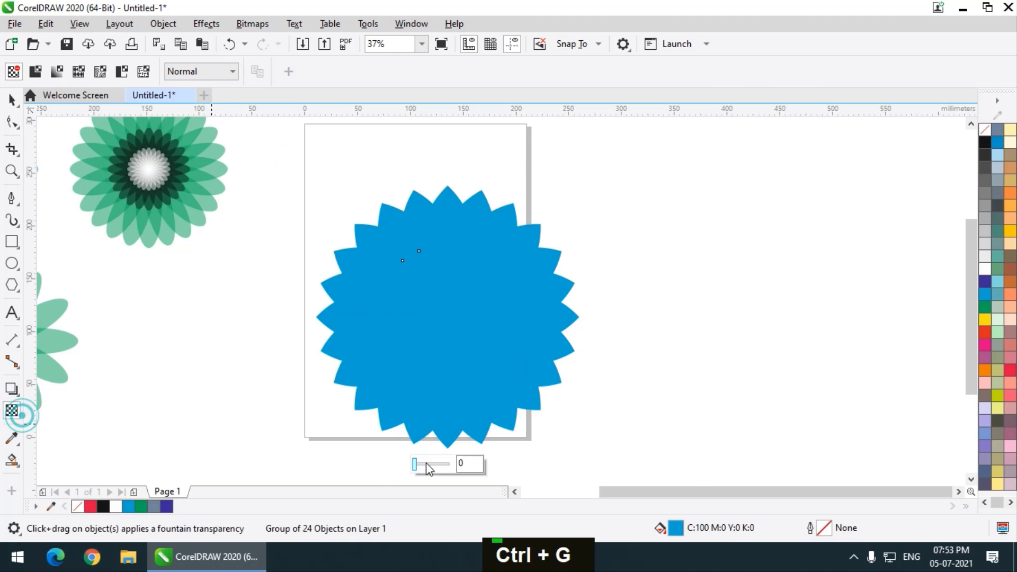
pyautogui.moveTo(419, 465); pyautogui.dragTo(433, 467)
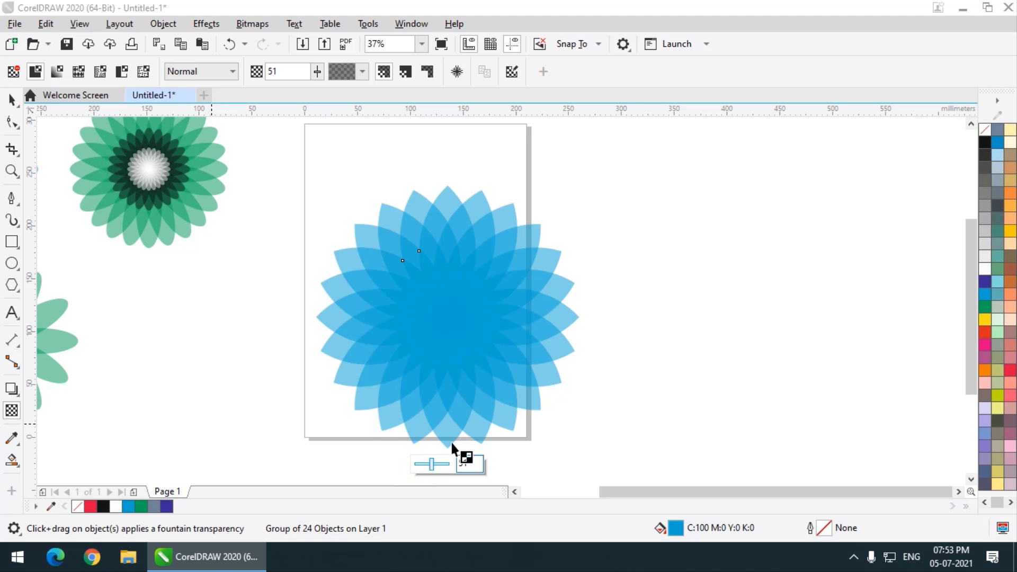
# Move the transparent 24-petal flower off the page, just beyond the page's lower-left corner
pyautogui.click(12, 100)
pyautogui.scroll(-3, 695, 273)
pyautogui.click(693, 269)
pyautogui.moveTo(538, 176); pyautogui.dragTo(374, 356)
pyautogui.moveTo(500, 252); pyautogui.dragTo(403, 329)
pyautogui.click(529, 333)
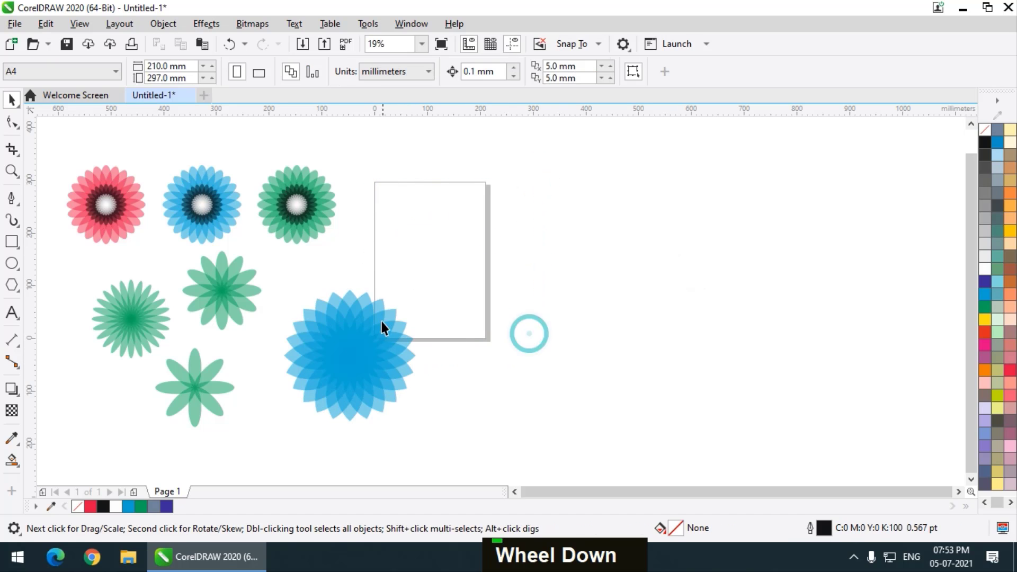
# Copy a single petal out of the 24-petal flower and place the duplicate on the page at about X 193 mm, Y 182 mm
pyautogui.scroll(1, 334, 286)
pyautogui.scroll(-1, 316, 277)
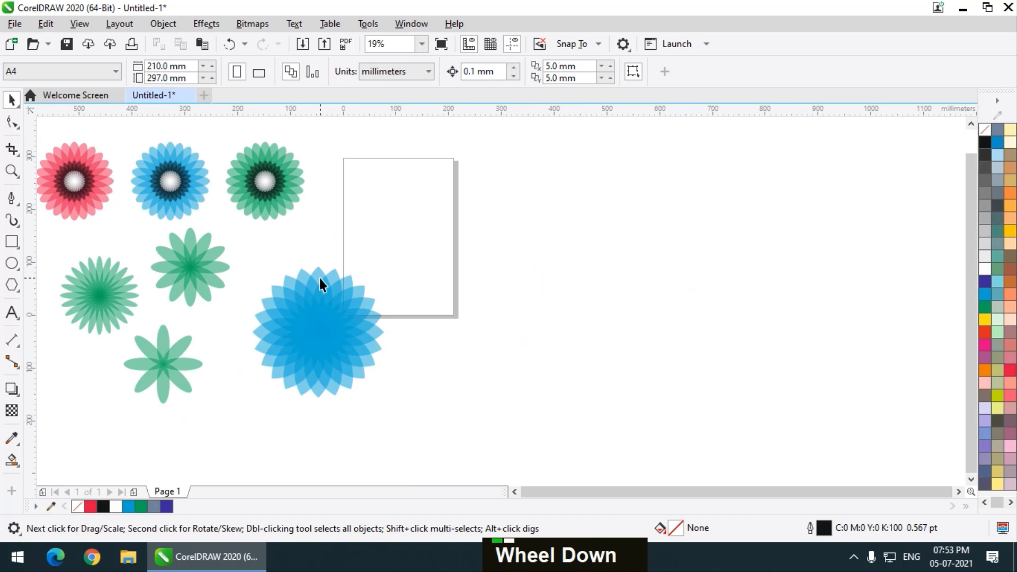
pyautogui.keyDown('ctrl'); pyautogui.click(333, 303); pyautogui.keyUp('ctrl')
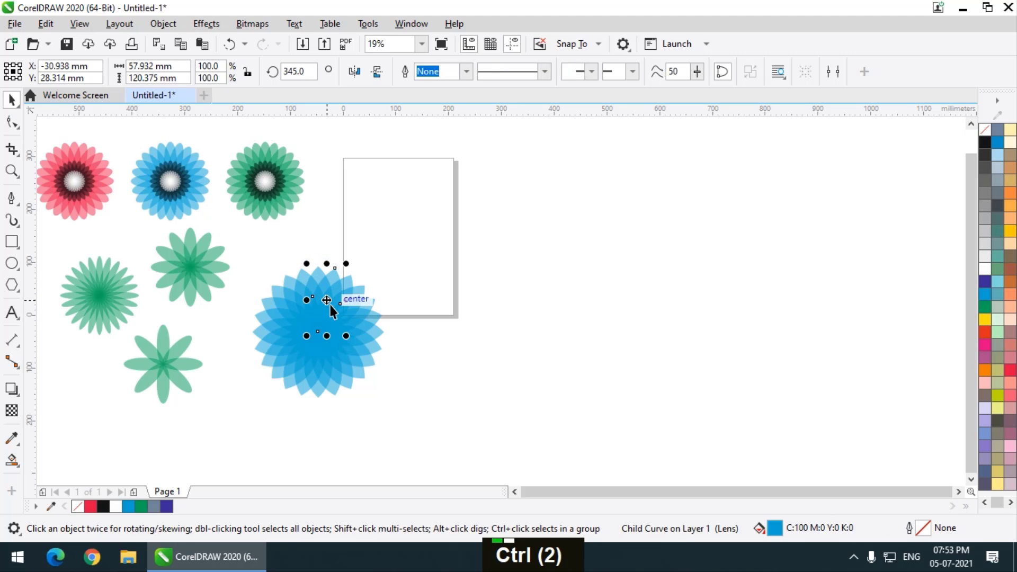
pyautogui.hotkey('ctrl', 'c')
pyautogui.hotkey('ctrl', 'v')
pyautogui.moveTo(328, 302); pyautogui.dragTo(445, 219)
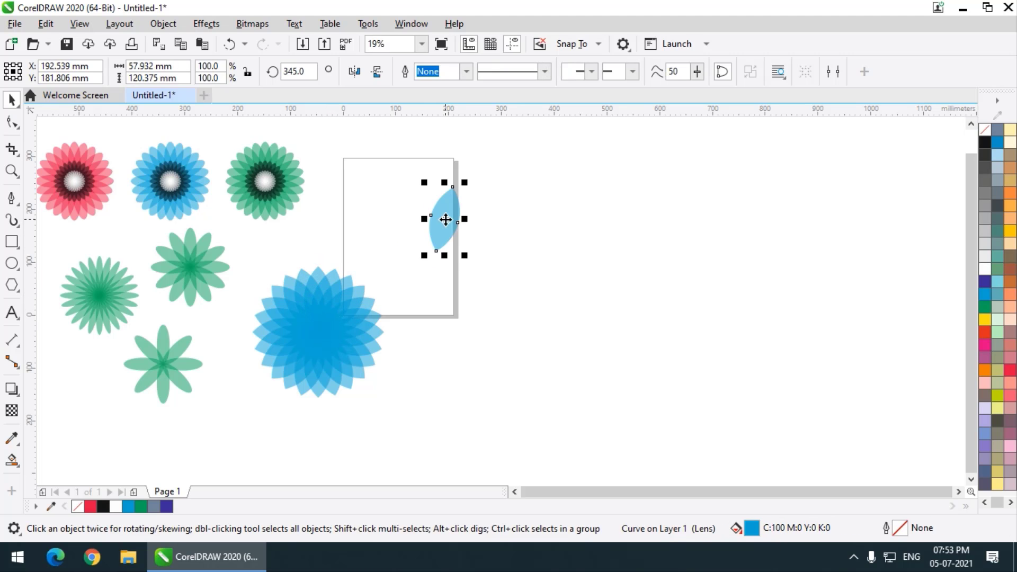
# Rotate the copied petal upright to 0° and move it beside the page at about X 345 mm, Y 192 mm
pyautogui.click(445, 220)
pyautogui.moveTo(423, 180); pyautogui.dragTo(405, 182)
pyautogui.click(491, 195)
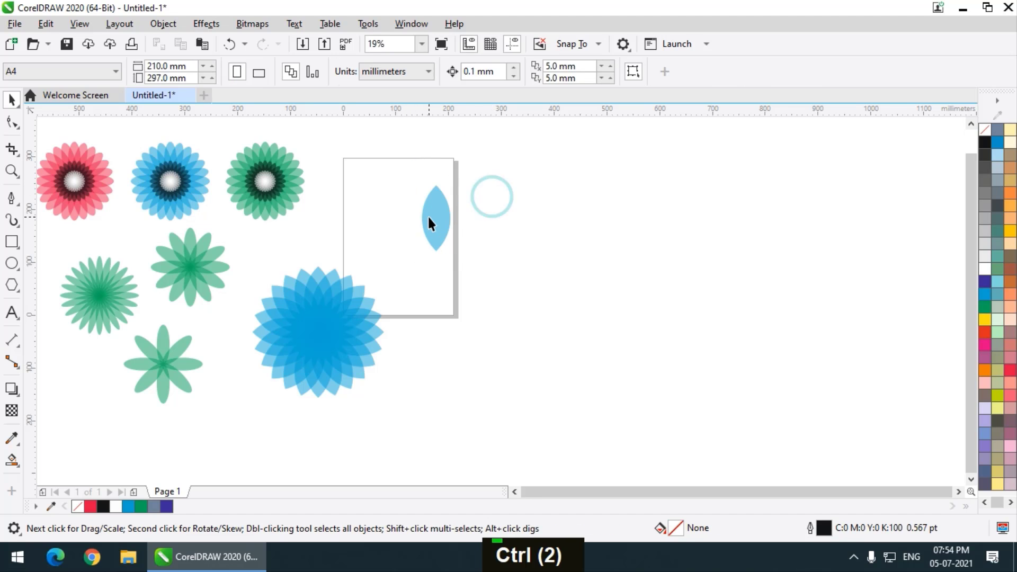
pyautogui.moveTo(428, 215); pyautogui.dragTo(516, 212)
pyautogui.scroll(2, 527, 212)
pyautogui.scroll(-2, 430, 239)
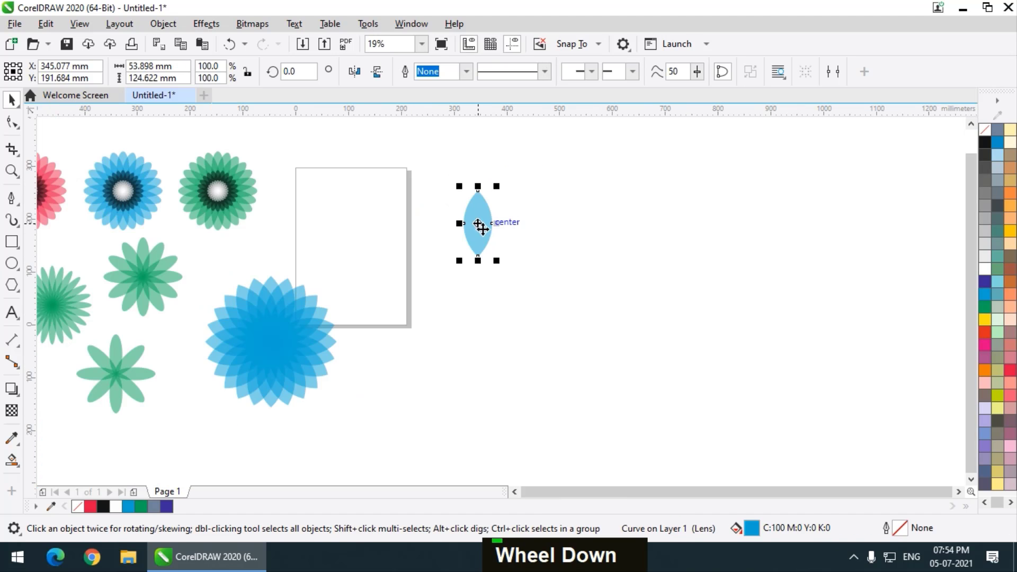
# Make a copy of the upright petal rotated 30° clockwise about its lower tip
pyautogui.click(485, 221)
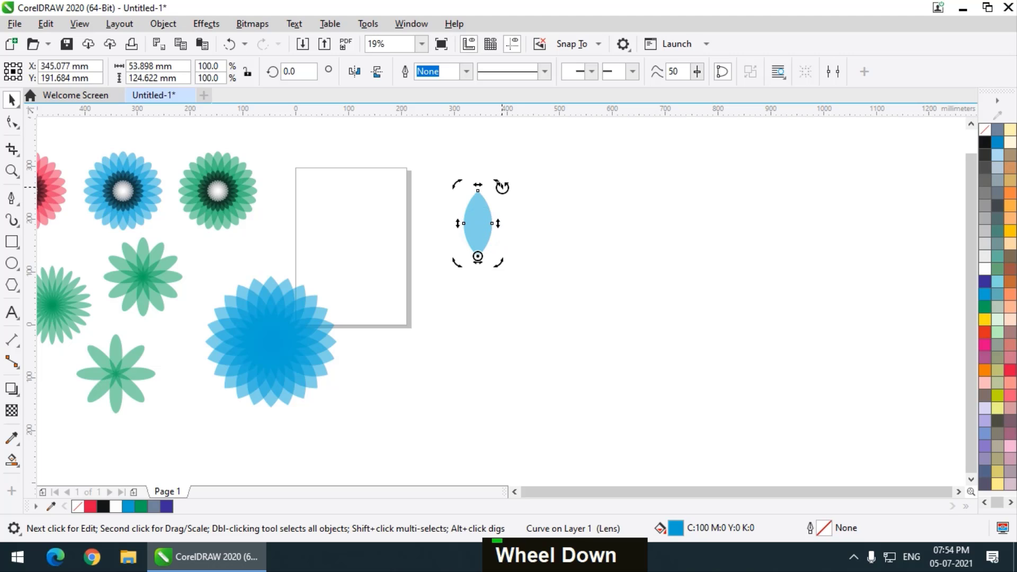
pyautogui.keyDown('ctrl'); pyautogui.click(503, 182); pyautogui.keyUp('ctrl')
pyautogui.keyDown('ctrl'); pyautogui.click(476, 220); pyautogui.keyUp('ctrl')
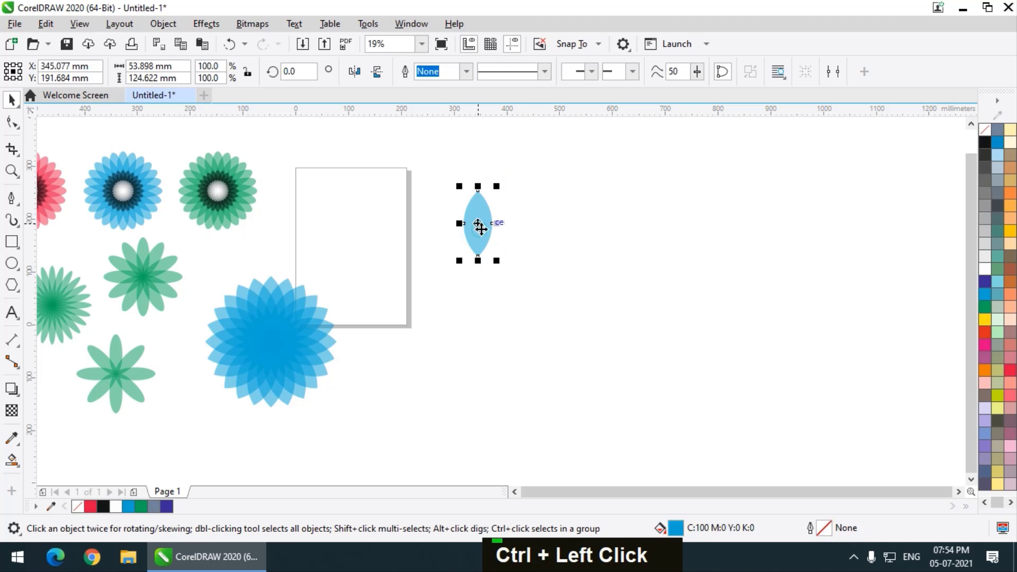
pyautogui.doubleClick(493, 222)
pyautogui.moveTo(497, 186); pyautogui.dragTo(531, 196)
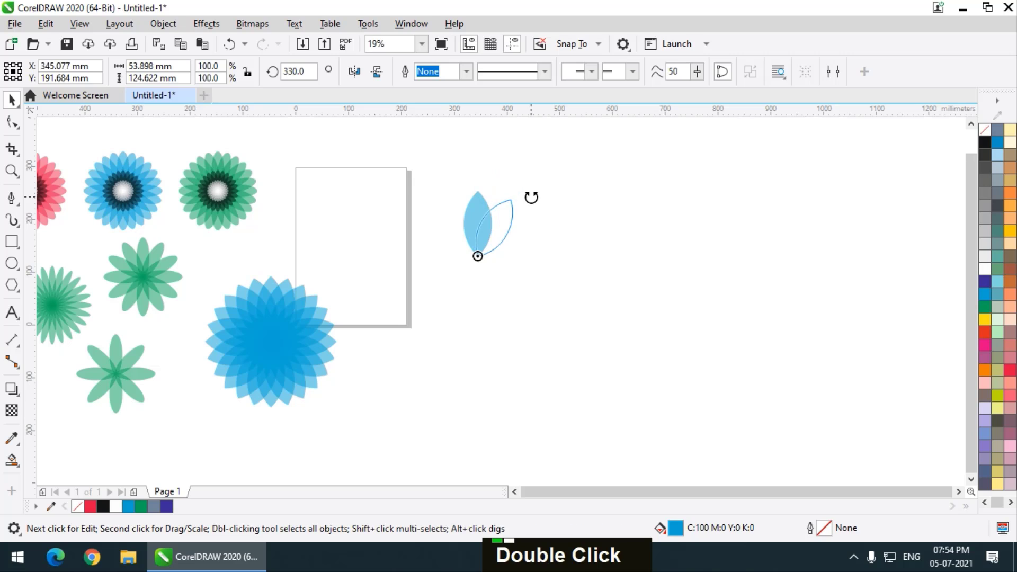
pyautogui.keyDown('ctrl'); pyautogui.rightClick(531, 196); pyautogui.keyUp('ctrl')
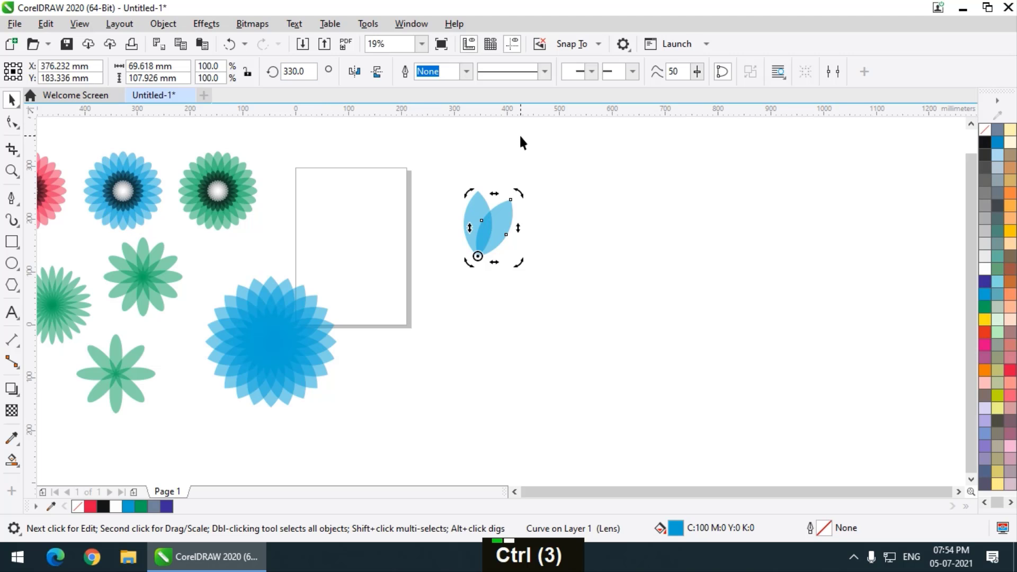
# Repeat the 30° rotated copy until 12 petals form a complete flower
pyautogui.hotkey('ctrl', 'r')
pyautogui.hotkey('ctrl', 'r')
pyautogui.hotkey('ctrl', 'r')
pyautogui.hotkey('ctrl', 'r')
pyautogui.hotkey('ctrl', 'r')
pyautogui.hotkey('ctrl', 'r')
pyautogui.hotkey('ctrl', 'r')
pyautogui.hotkey('ctrl', 'r')
pyautogui.hotkey('ctrl', 'r')
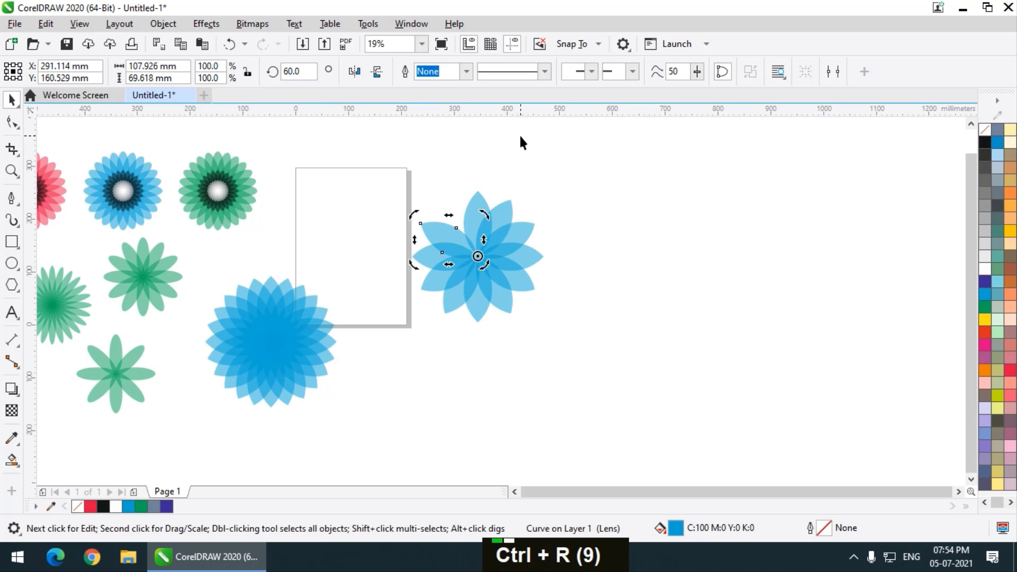
pyautogui.hotkey('ctrl', 'r')
# Select all 12 petals and move the flower to about X 215 mm, Y 177 mm, over the page's right edge
pyautogui.click(578, 170)
pyautogui.moveTo(388, 165); pyautogui.dragTo(598, 377)
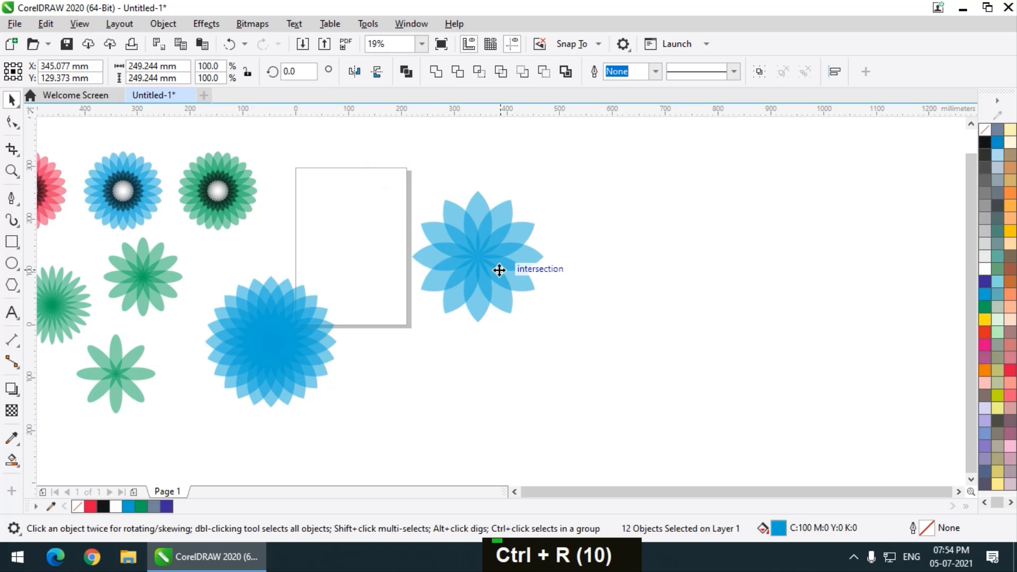
pyautogui.moveTo(499, 270); pyautogui.dragTo(430, 245)
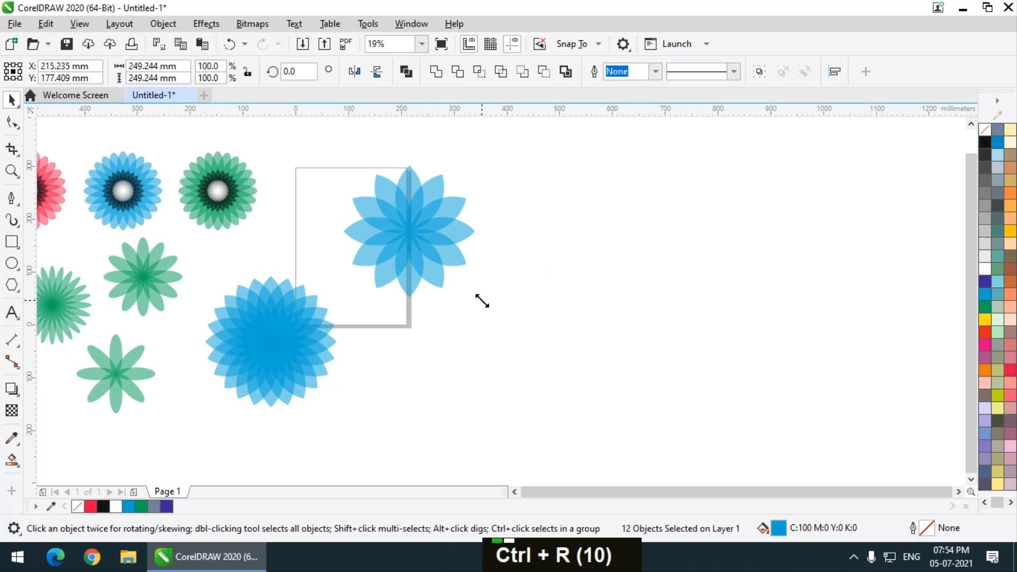
# Make a concentric copy of the 12-petal flower scaled down to about 131 mm and fill it with black
pyautogui.moveTo(480, 300); pyautogui.dragTo(448, 271)
pyautogui.rightClick(448, 271)
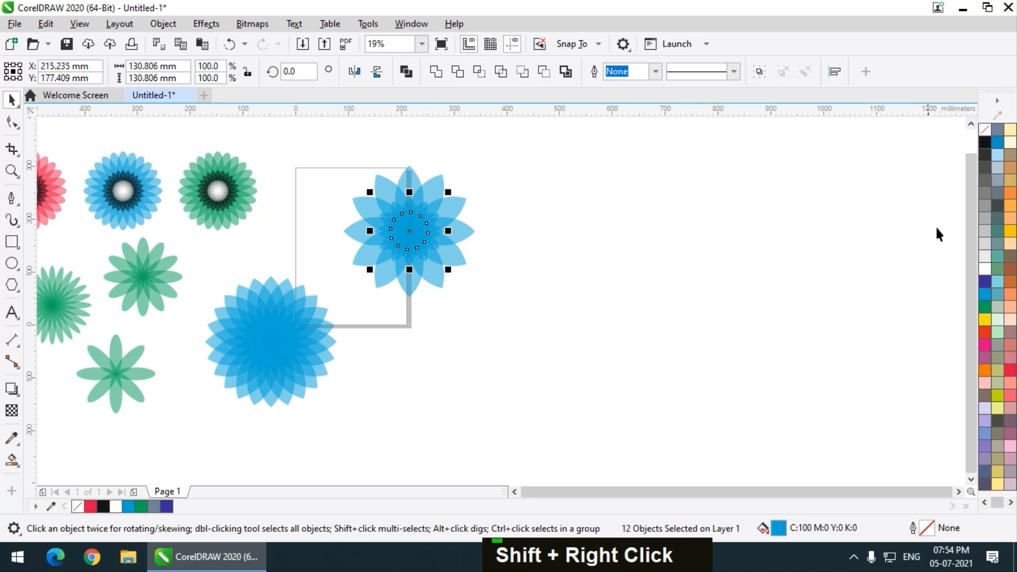
pyautogui.click(985, 142)
# Make a smaller concentric copy of the black layer, about 44 mm wide, try a white fill, and settle on yellow
pyautogui.scroll(2, 465, 259)
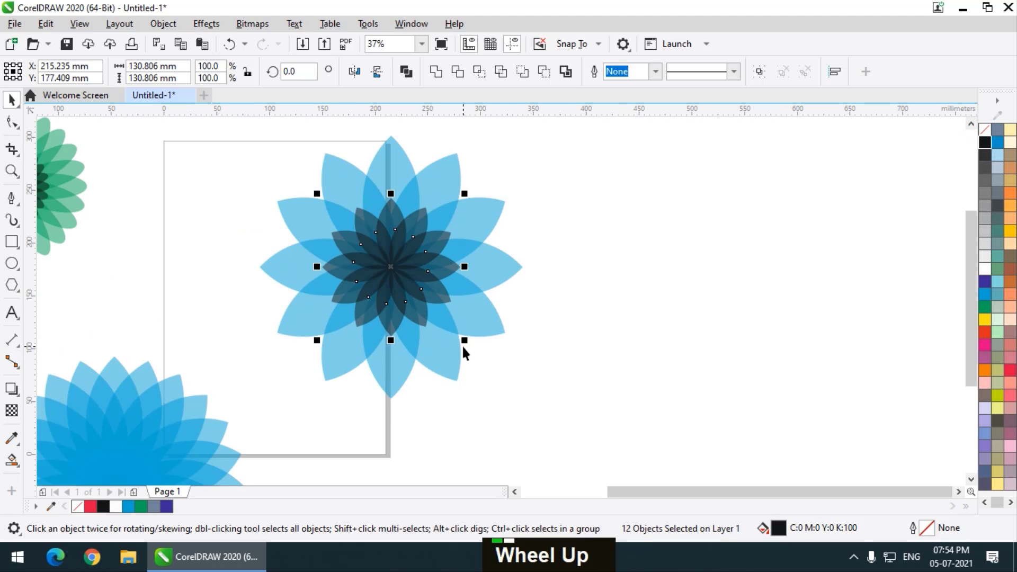
pyautogui.moveTo(465, 341); pyautogui.dragTo(416, 313)
pyautogui.rightClick(416, 312)
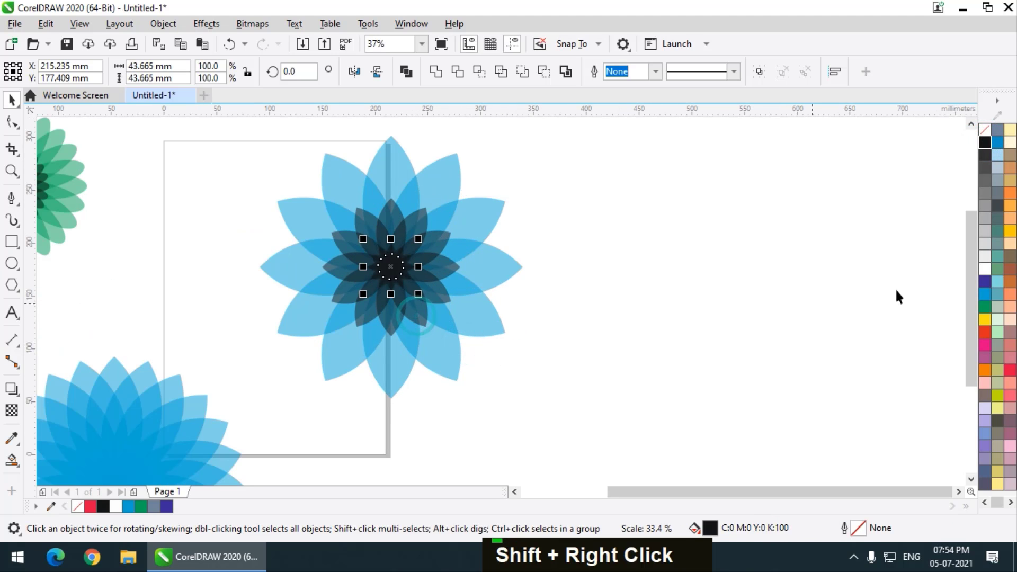
pyautogui.click(986, 269)
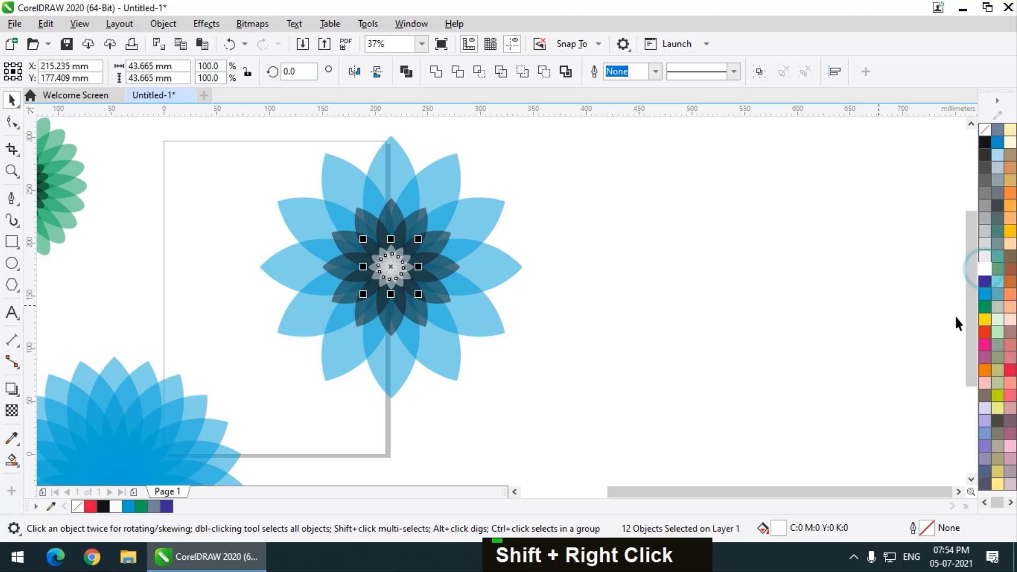
pyautogui.click(985, 319)
# Group all 36 petals of the layered flower and move it onto the page at about X 126 mm, Y 205 mm
pyautogui.click(429, 294)
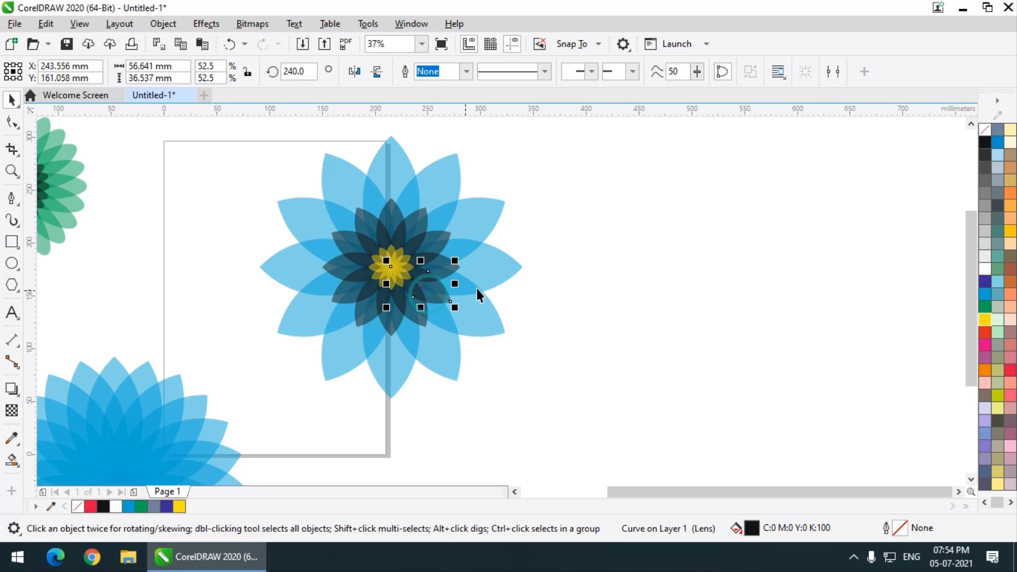
pyautogui.click(615, 209)
pyautogui.scroll(-2, 401, 259)
pyautogui.moveTo(530, 160); pyautogui.dragTo(313, 339)
pyautogui.click(539, 335)
pyautogui.click(435, 260)
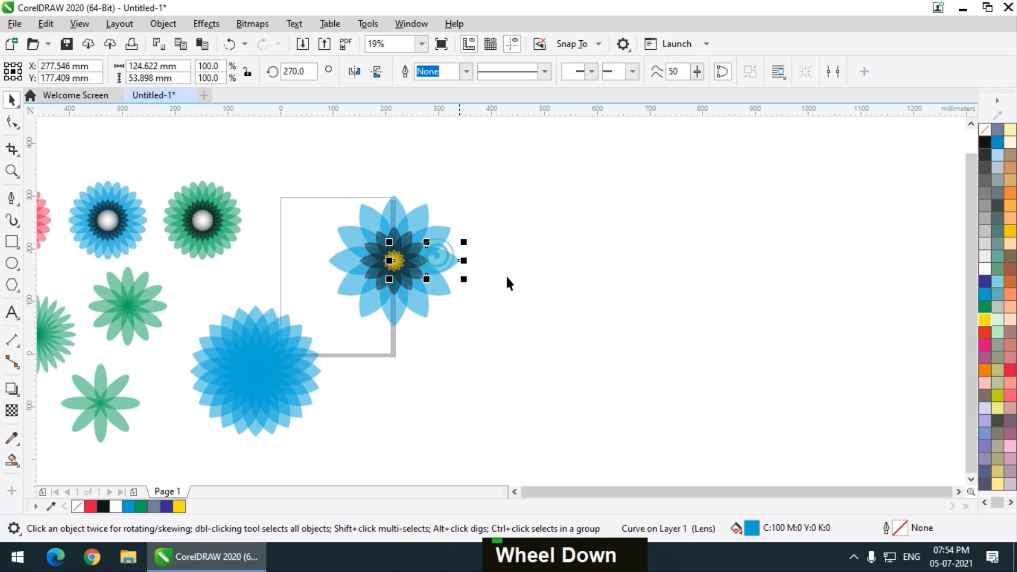
pyautogui.click(538, 274)
pyautogui.moveTo(485, 182); pyautogui.dragTo(321, 339)
pyautogui.hotkey('ctrl', 'g')
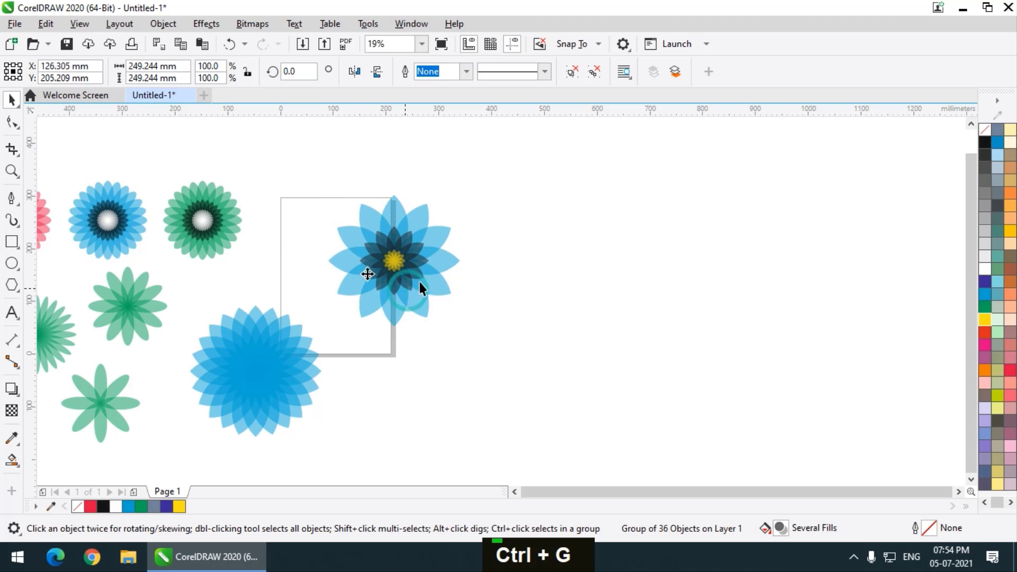
pyautogui.moveTo(419, 280); pyautogui.dragTo(371, 266)
pyautogui.click(526, 282)
# Copy the upright cyan petal out of the layered flower and place the duplicate at about X 454 mm, Y 221 mm
pyautogui.keyDown('ctrl'); pyautogui.click(348, 203); pyautogui.keyUp('ctrl')
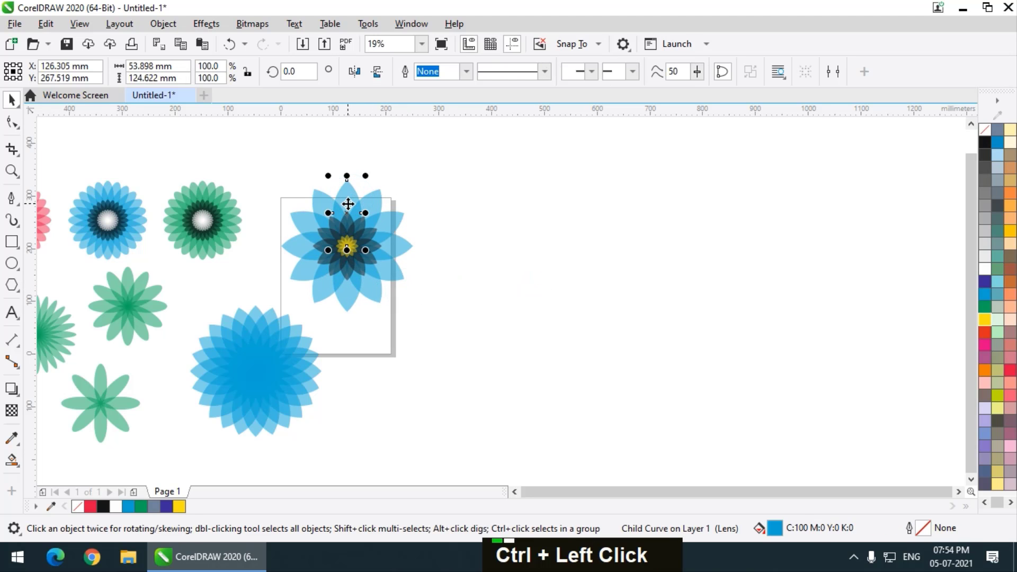
pyautogui.hotkey('ctrl', 'c')
pyautogui.hotkey('ctrl', 'v')
pyautogui.moveTo(349, 206); pyautogui.dragTo(531, 244)
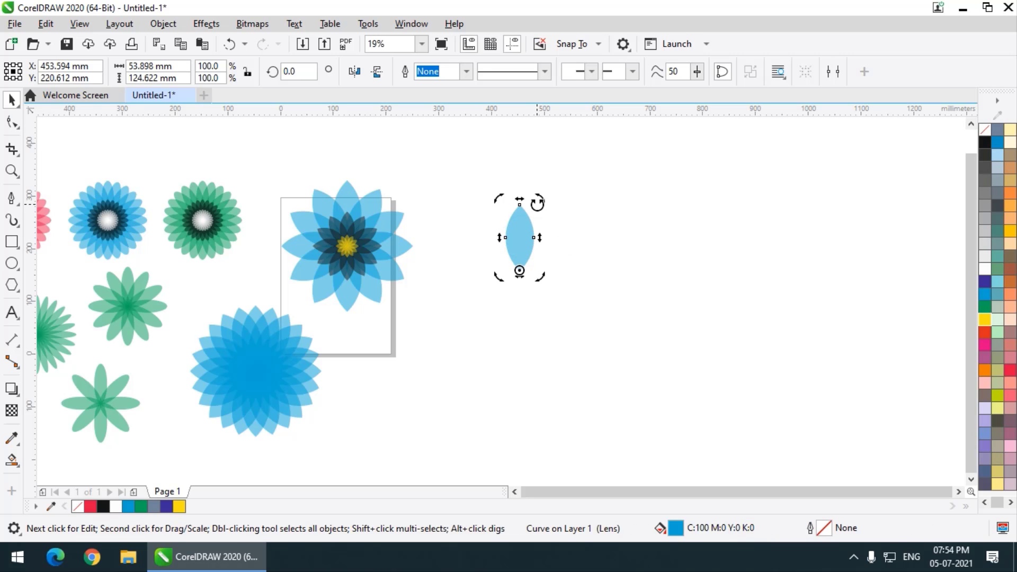
# Copy the petal rotated 45° clockwise about its lower tip and repeat the copy until eight petals complete a flower
pyautogui.moveTo(539, 202); pyautogui.dragTo(595, 234)
pyautogui.keyDown('ctrl'); pyautogui.rightClick(595, 234); pyautogui.keyUp('ctrl')
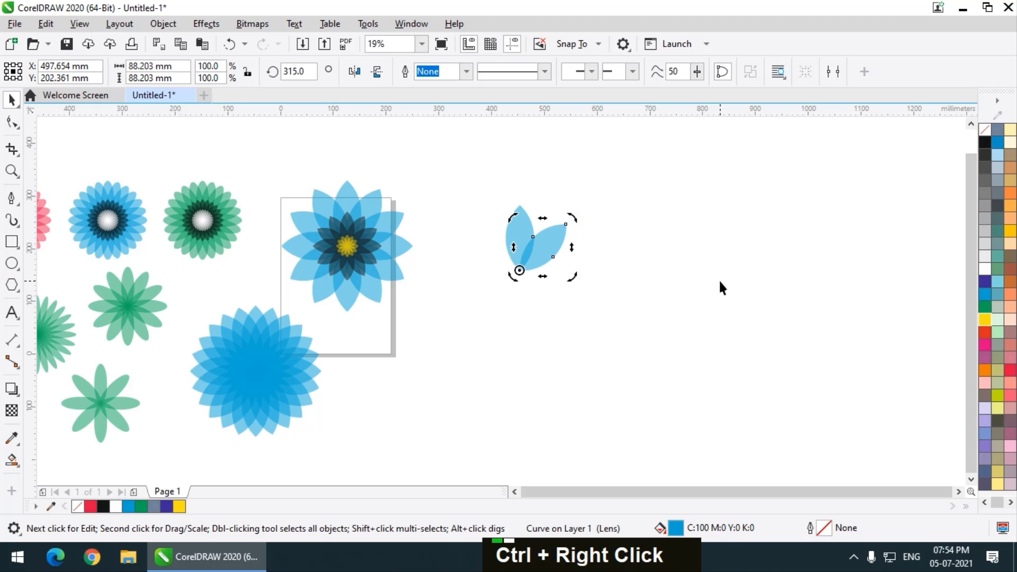
pyautogui.hotkey('ctrl', 'r')
pyautogui.hotkey('ctrl', 'r')
pyautogui.hotkey('ctrl', 'r')
pyautogui.hotkey('ctrl', 'r')
pyautogui.hotkey('ctrl', 'r')
pyautogui.hotkey('ctrl', 'r')
pyautogui.keyDown('ctrl'); pyautogui.click(672, 249); pyautogui.keyUp('ctrl')
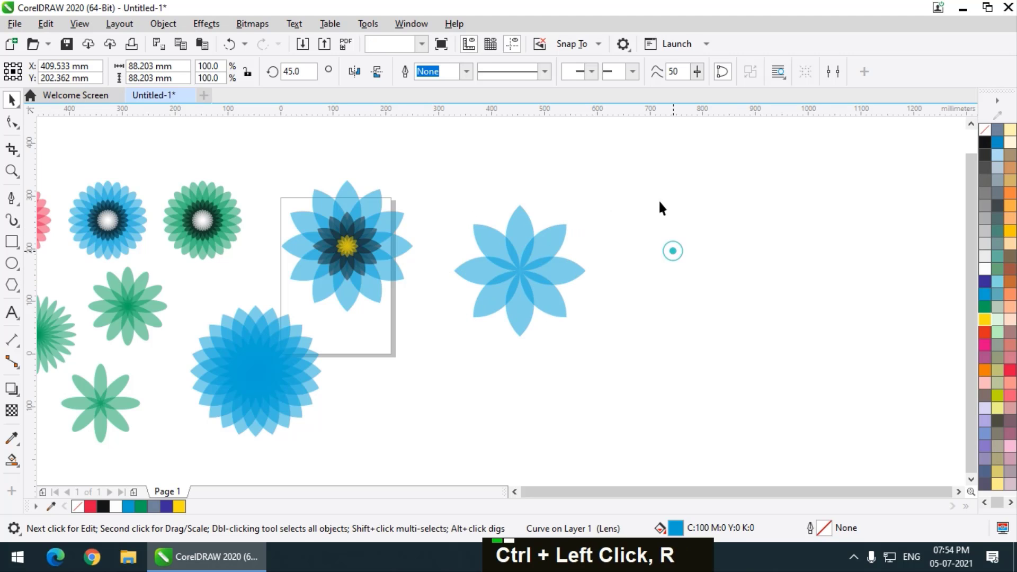
# Group the eight petals and fill the flower with red (C:0 M:100 Y:60 K:0)
pyautogui.moveTo(647, 177); pyautogui.dragTo(447, 375)
pyautogui.hotkey('ctrl', 'g')
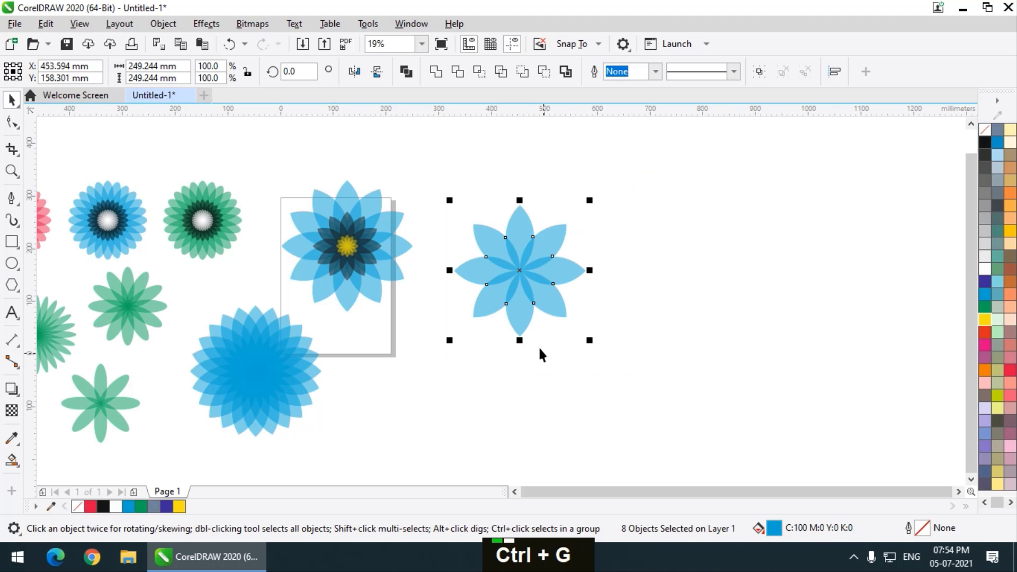
pyautogui.click(1010, 370)
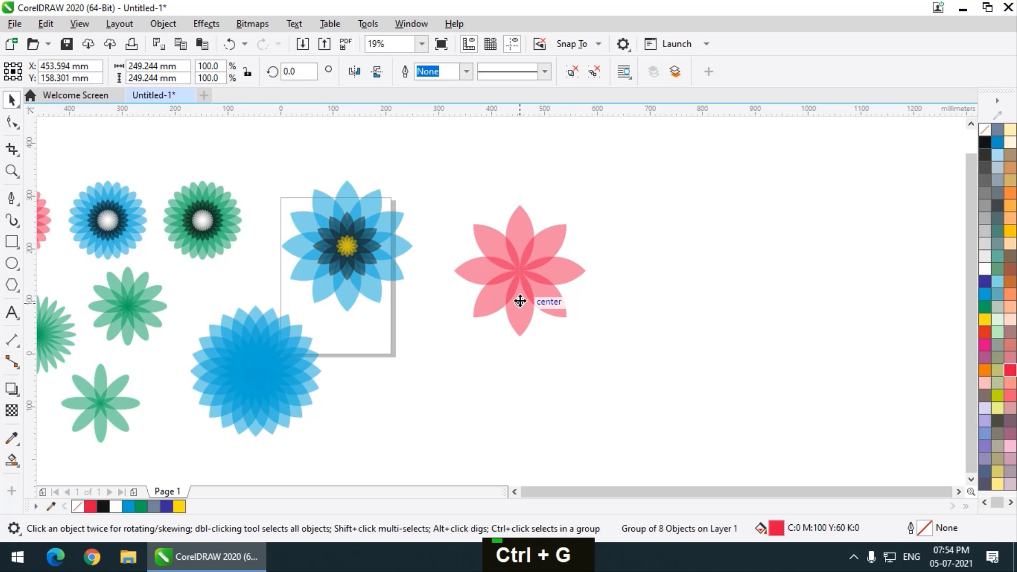
# Move the red eight-petal flower well clear of the page to about X 613 mm, Y 258 mm
pyautogui.moveTo(522, 300); pyautogui.dragTo(464, 374)
pyautogui.scroll(-2, 556, 325)
pyautogui.scroll(2, 556, 352)
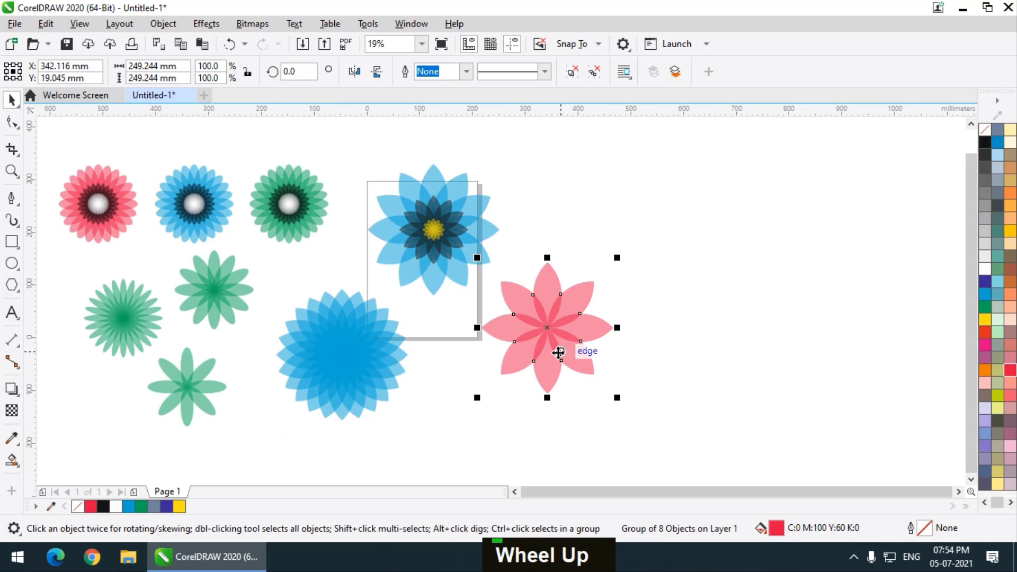
pyautogui.moveTo(556, 352); pyautogui.dragTo(700, 226)
pyautogui.scroll(-1, 225, 333)
pyautogui.scroll(1, 297, 348)
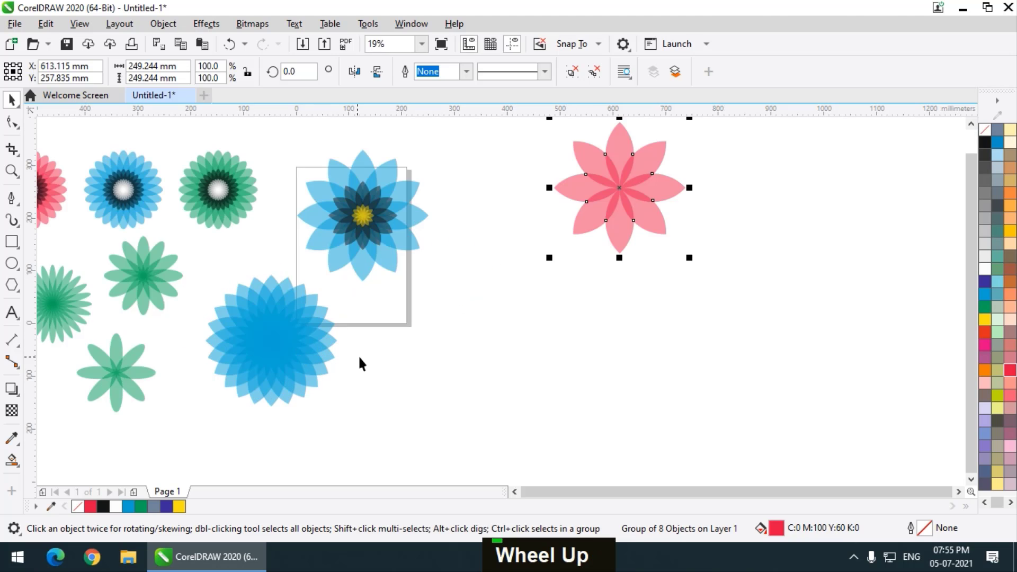
pyautogui.click(635, 291)
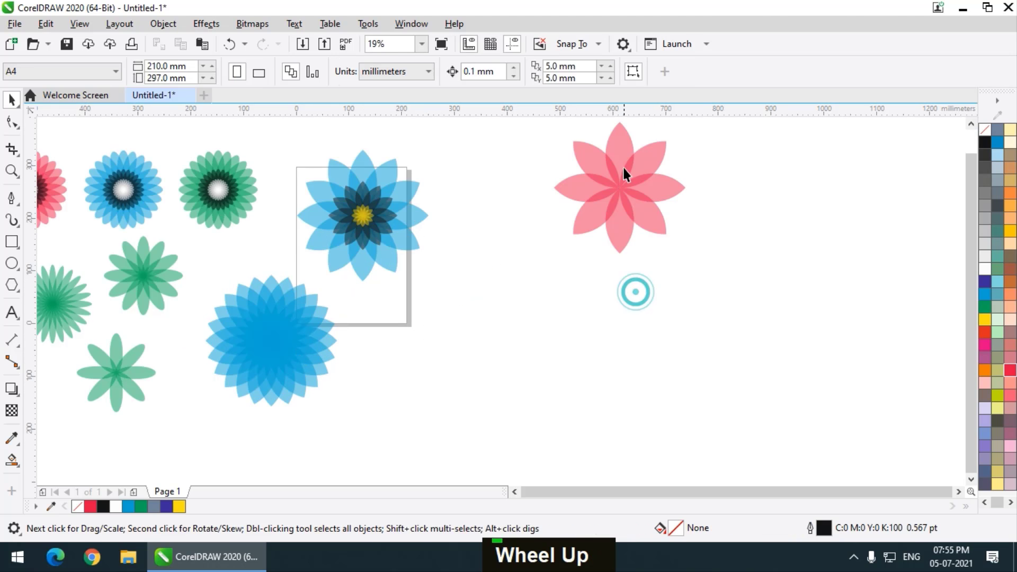
# Copy the upright red petal out of the eight-petal flower and place the duplicate at about X 310 mm, Y 37 mm
pyautogui.click(625, 144)
pyautogui.press('ctrl')
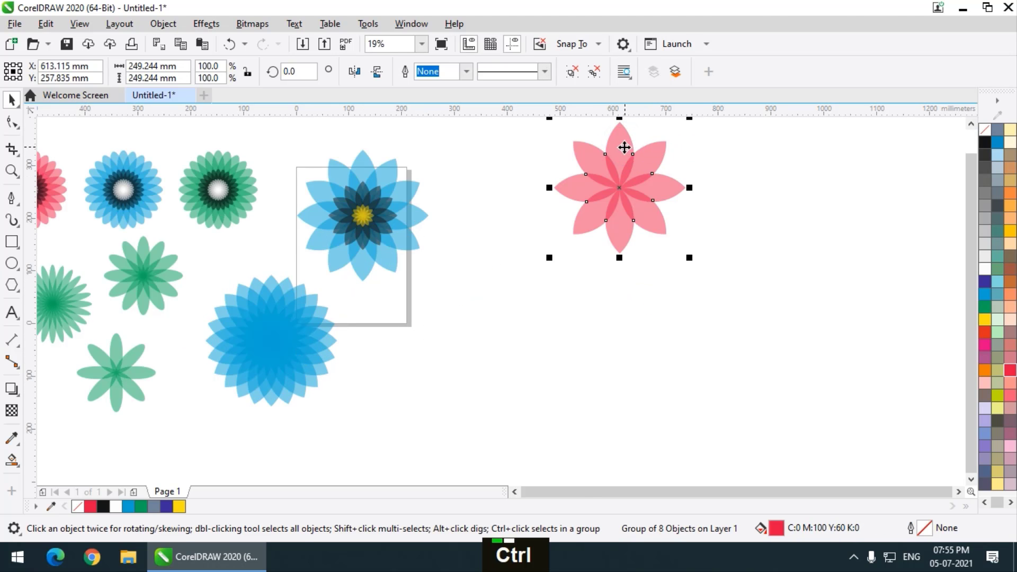
pyautogui.keyDown('ctrl'); pyautogui.click(624, 147); pyautogui.keyUp('ctrl')
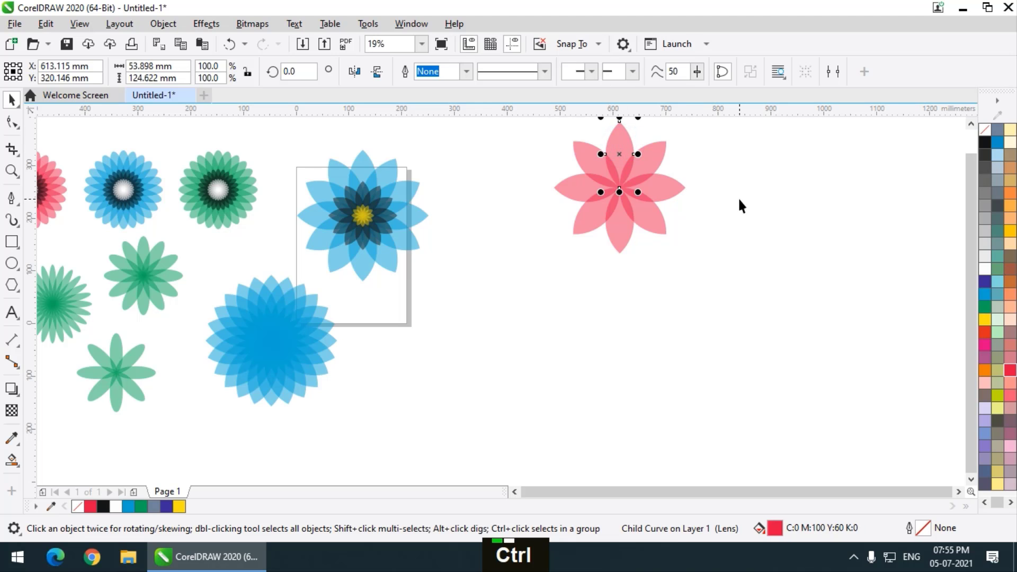
pyautogui.hotkey('ctrl', 'c')
pyautogui.hotkey('ctrl', 'v')
pyautogui.moveTo(613, 145); pyautogui.dragTo(459, 304)
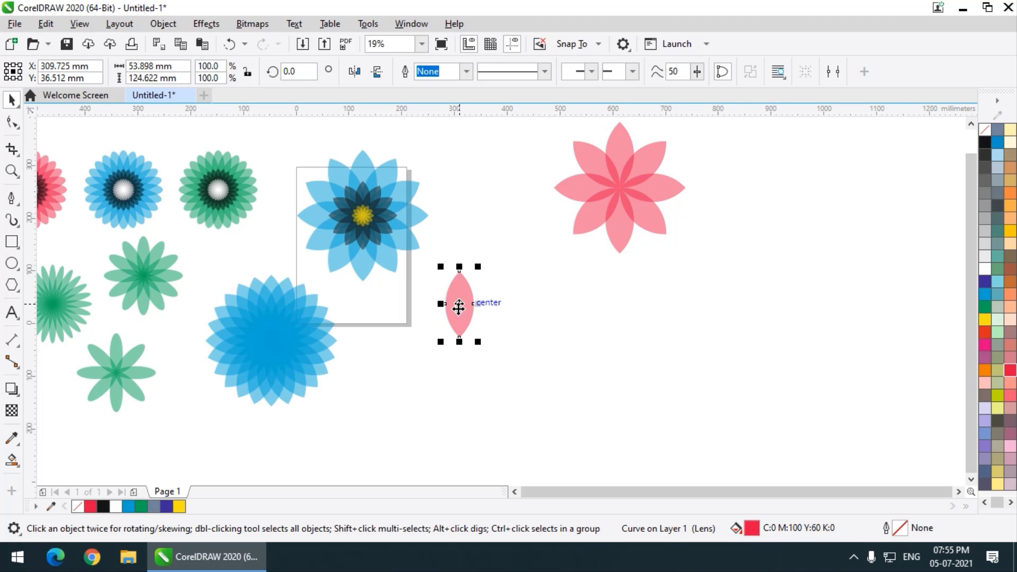
# Shift the petal's rotation centre slightly below its lower tip and create a copy rotated 15° clockwise about it
pyautogui.click(464, 321)
pyautogui.scroll(2, 462, 357)
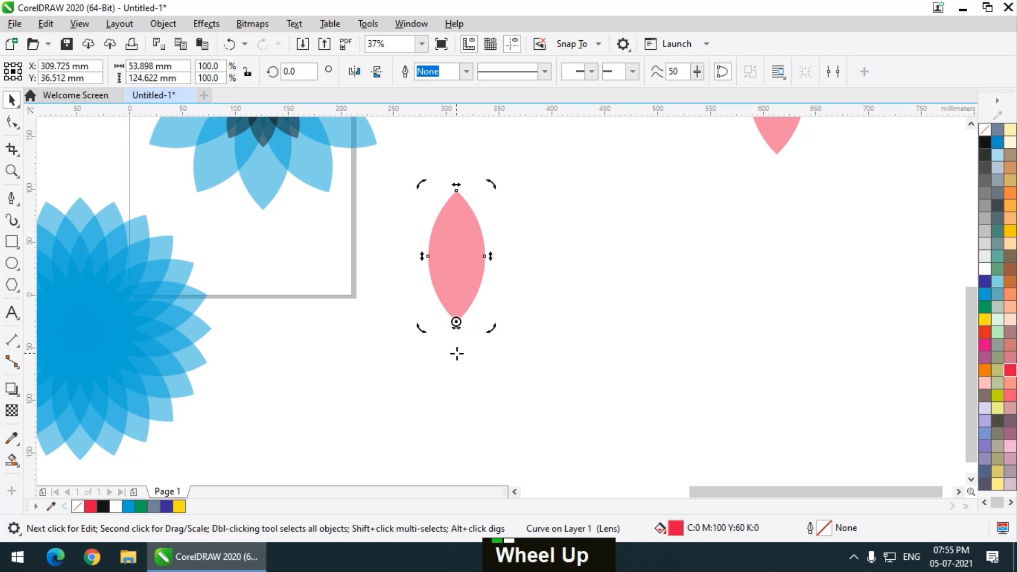
pyautogui.press('shift')
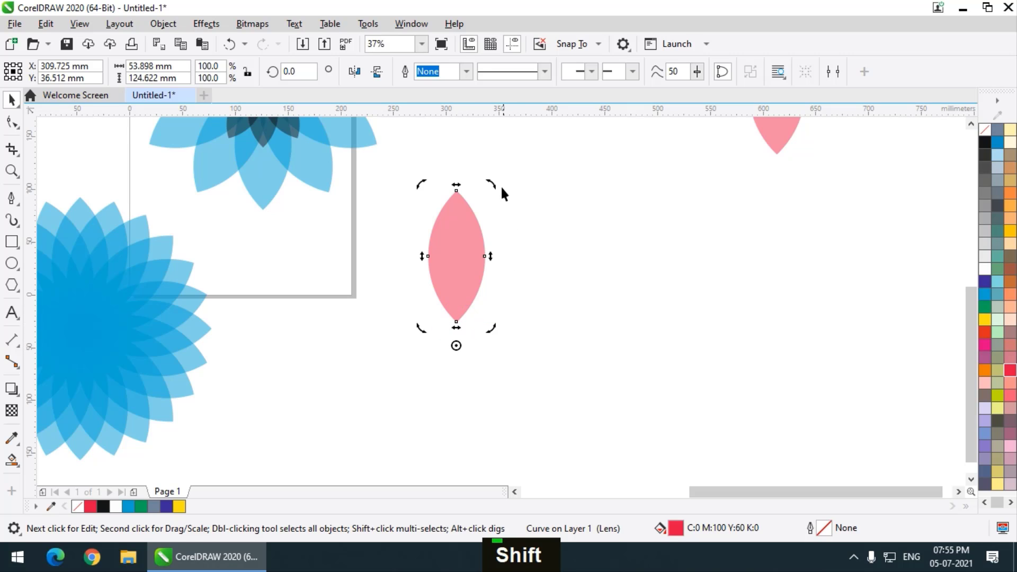
pyautogui.moveTo(495, 184); pyautogui.dragTo(539, 194)
pyautogui.keyDown('ctrl'); pyautogui.rightClick(538, 194); pyautogui.keyUp('ctrl')
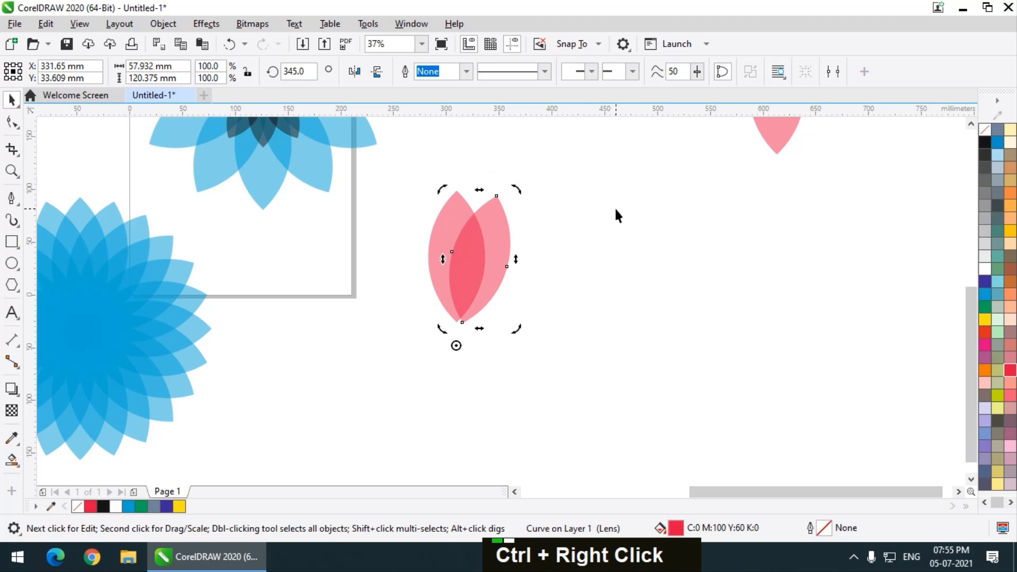
# Repeat the 15° rotated petal copy until 24 petals form a full ring with an open centre
pyautogui.hotkey('ctrl', 'r')
pyautogui.hotkey('ctrl', 'r')
pyautogui.hotkey('ctrl', 'r')
pyautogui.hotkey('ctrl', 'r')
pyautogui.hotkey('ctrl', 'r')
pyautogui.hotkey('ctrl', 'r')
pyautogui.hotkey('ctrl', 'r')
pyautogui.hotkey('ctrl', 'r')
pyautogui.hotkey('ctrl', 'r')
pyautogui.hotkey('ctrl', 'r')
pyautogui.hotkey('ctrl', 'r')
pyautogui.hotkey('ctrl', 'r')
pyautogui.hotkey('ctrl', 'r')
pyautogui.hotkey('ctrl', 'r')
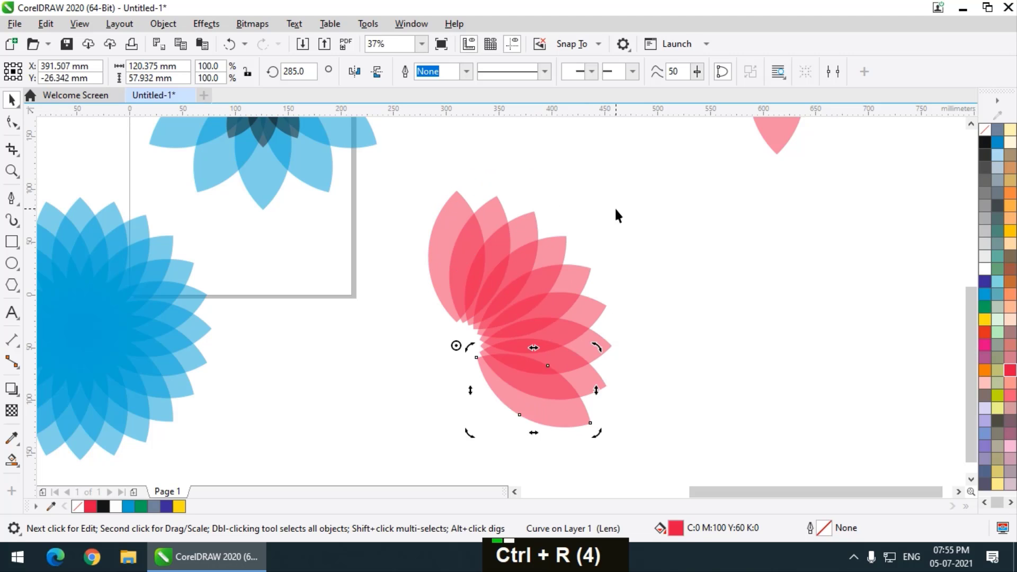
pyautogui.hotkey('ctrl', 'r')
pyautogui.hotkey('ctrl', 'r')
pyautogui.hotkey('ctrl', 'r')
pyautogui.hotkey('ctrl', 'r')
pyautogui.hotkey('ctrl', 'r')
pyautogui.hotkey('ctrl', 'r')
pyautogui.hotkey('ctrl', 'r')
pyautogui.hotkey('ctrl', 'r')
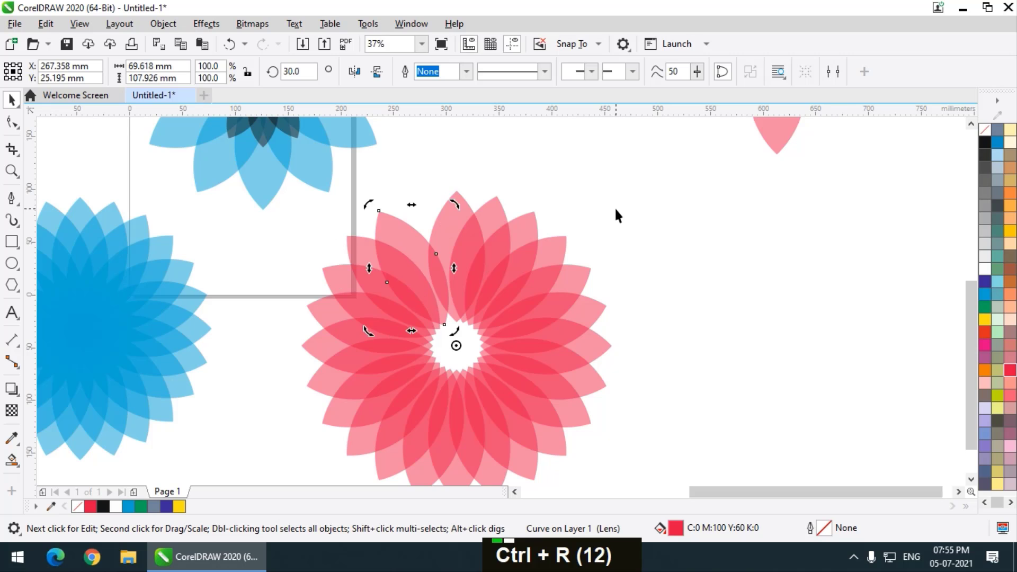
# Select all 24 red petals of the open-centred flower and group them
pyautogui.click(608, 282)
pyautogui.scroll(-2, 592, 225)
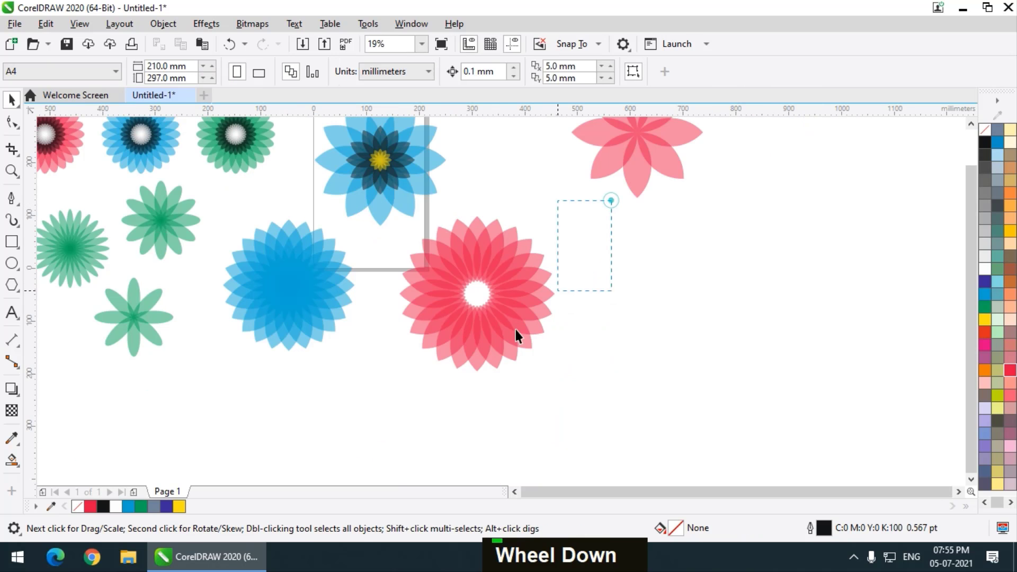
pyautogui.moveTo(612, 200); pyautogui.dragTo(399, 393)
pyautogui.hotkey('ctrl', 'g')
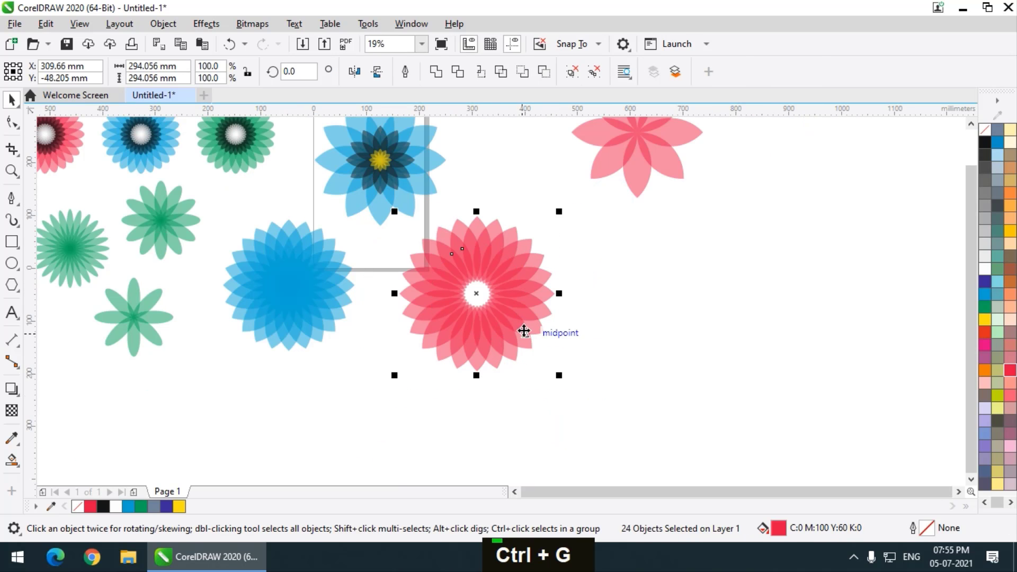
# Add a concentric copy of the 24-petal flower scaled down to about 153 mm and fill it with black
pyautogui.scroll(2, 524, 331)
pyautogui.moveTo(594, 422); pyautogui.dragTo(520, 360)
pyautogui.keyDown('shift'); pyautogui.rightClick(519, 361); pyautogui.keyUp('shift')
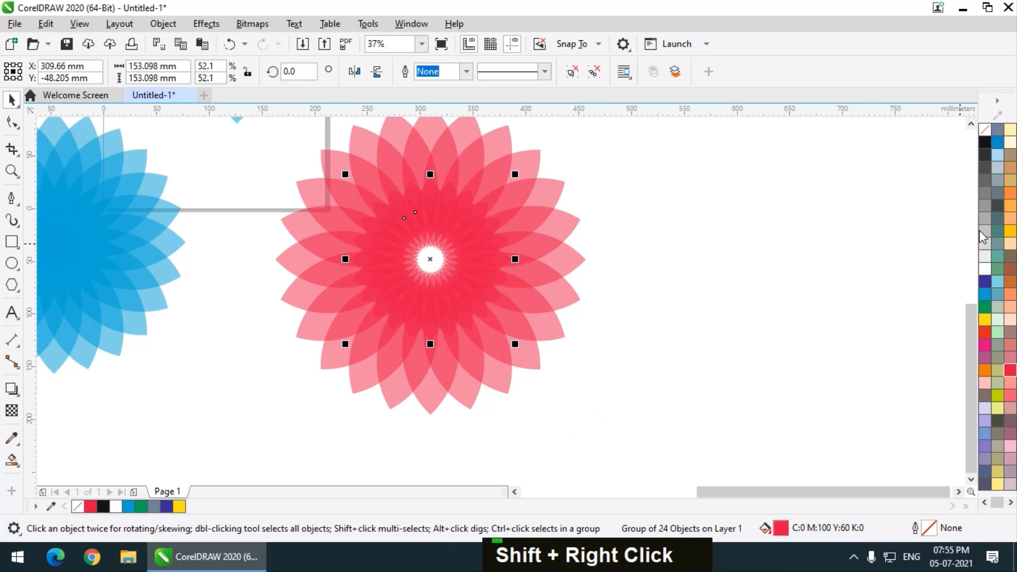
pyautogui.click(985, 142)
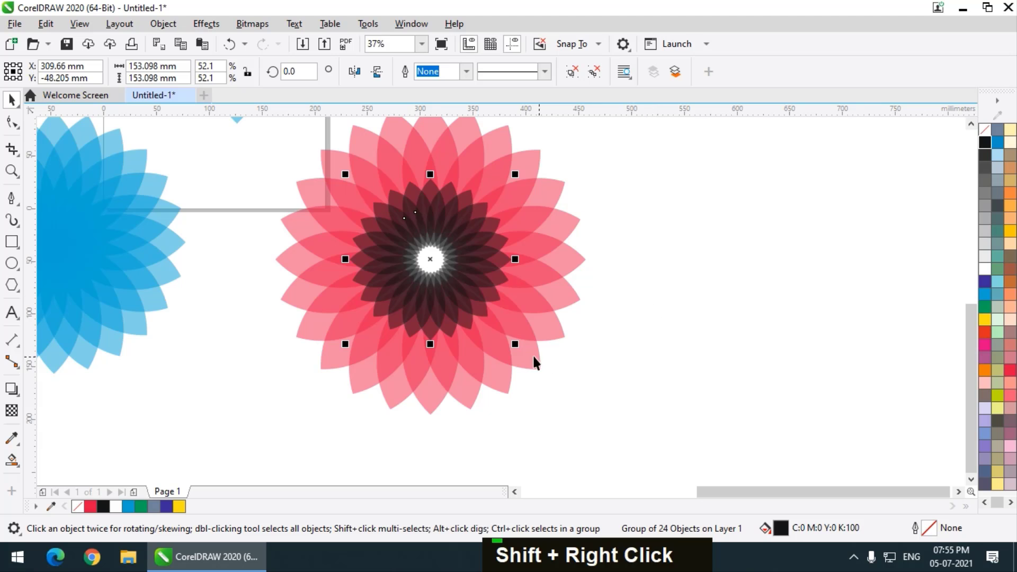
# Add a smaller concentric copy of the black layer about 65 mm wide and fill it with white
pyautogui.moveTo(517, 347); pyautogui.dragTo(482, 298)
pyautogui.keyDown('shift'); pyautogui.rightClick(482, 298); pyautogui.keyUp('shift')
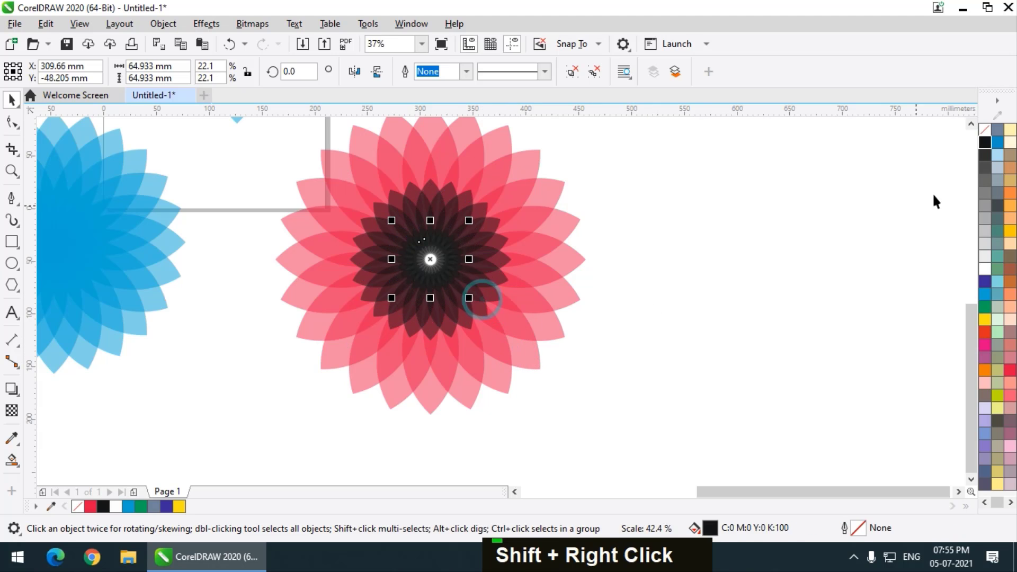
pyautogui.click(987, 267)
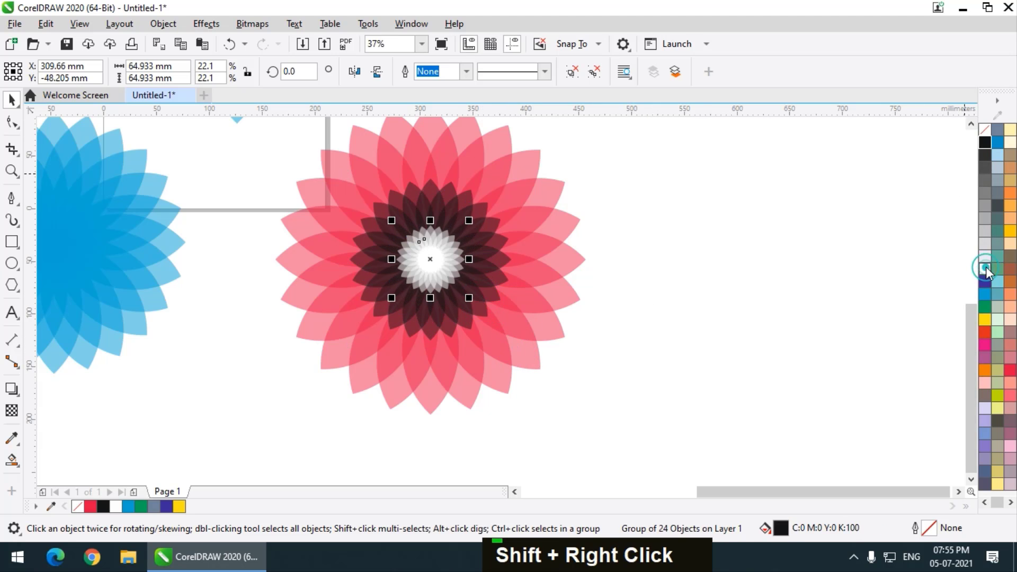
# Move the three flower layers together to about X 171 mm, Y -262 mm, below the page, and group them
pyautogui.click(800, 265)
pyautogui.scroll(-2, 465, 307)
pyautogui.moveTo(558, 196); pyautogui.dragTo(373, 375)
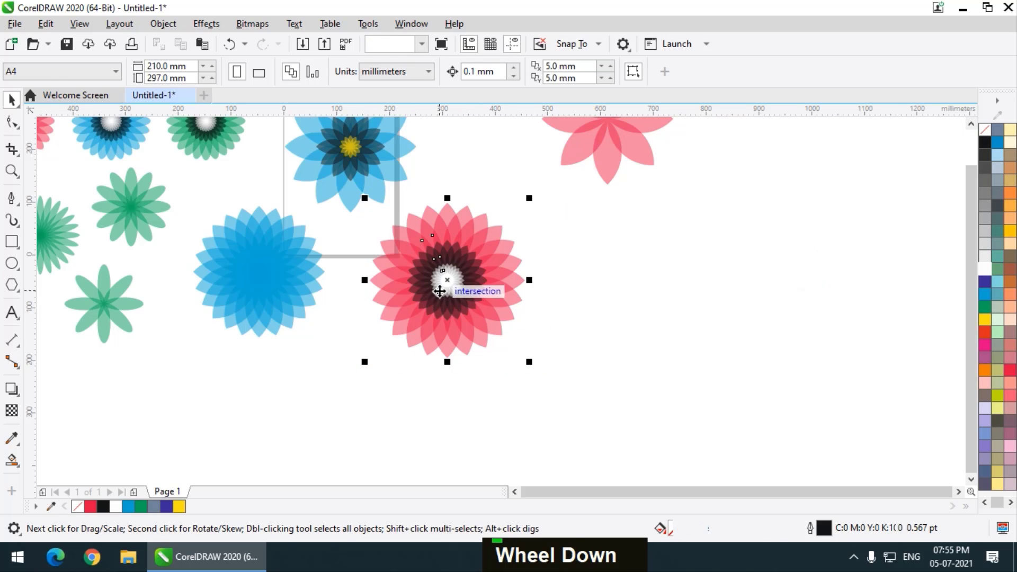
pyautogui.moveTo(447, 281); pyautogui.dragTo(374, 393)
pyautogui.hotkey('ctrl', 'g')
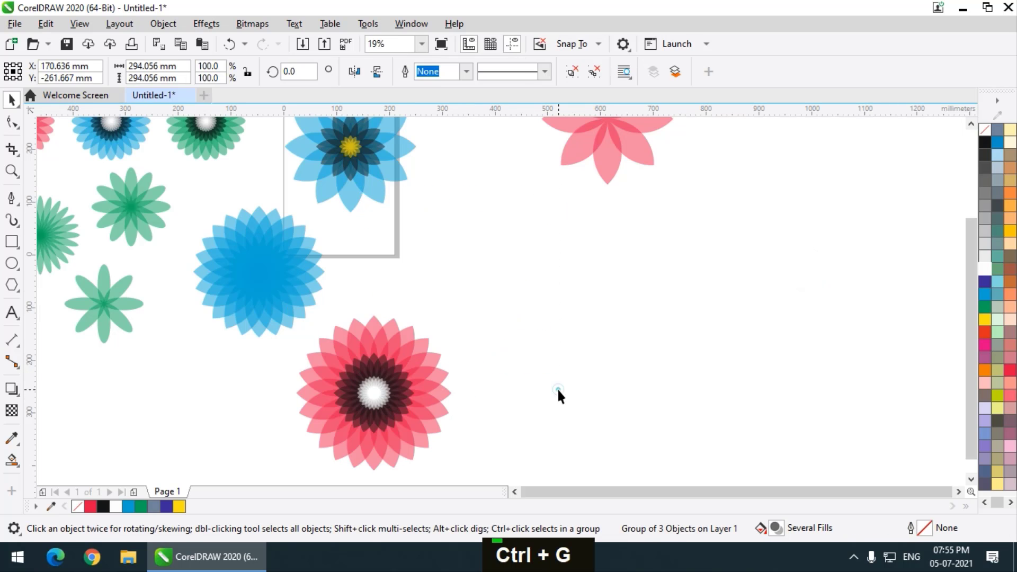
# Copy the upright petal from the red eight-petal flower again and place the duplicate at about X 422 mm, Y 59 mm
pyautogui.click(557, 387)
pyautogui.scroll(-2, 394, 393)
pyautogui.scroll(2, 395, 386)
pyautogui.scroll(-2, 400, 364)
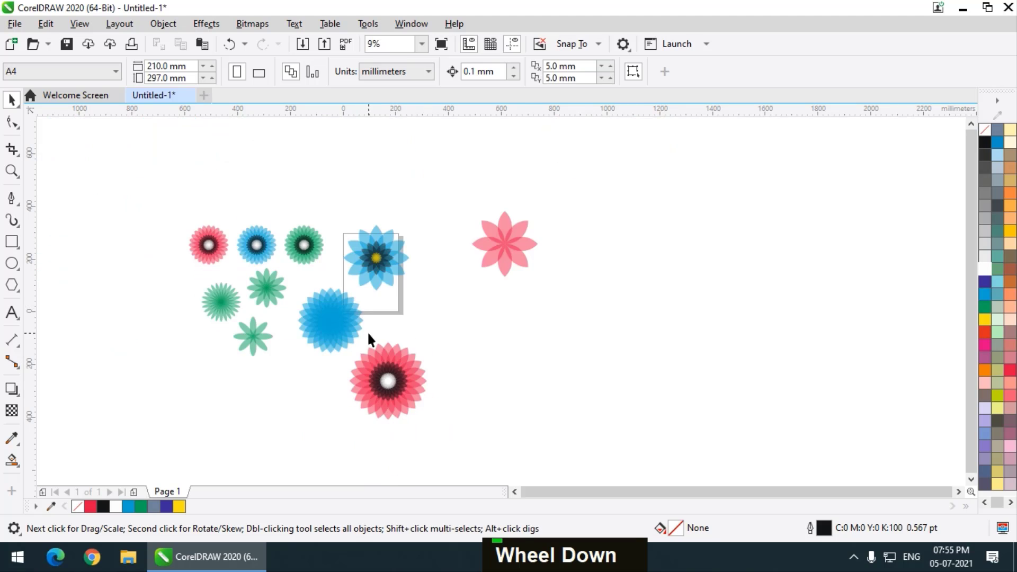
pyautogui.scroll(2, 444, 347)
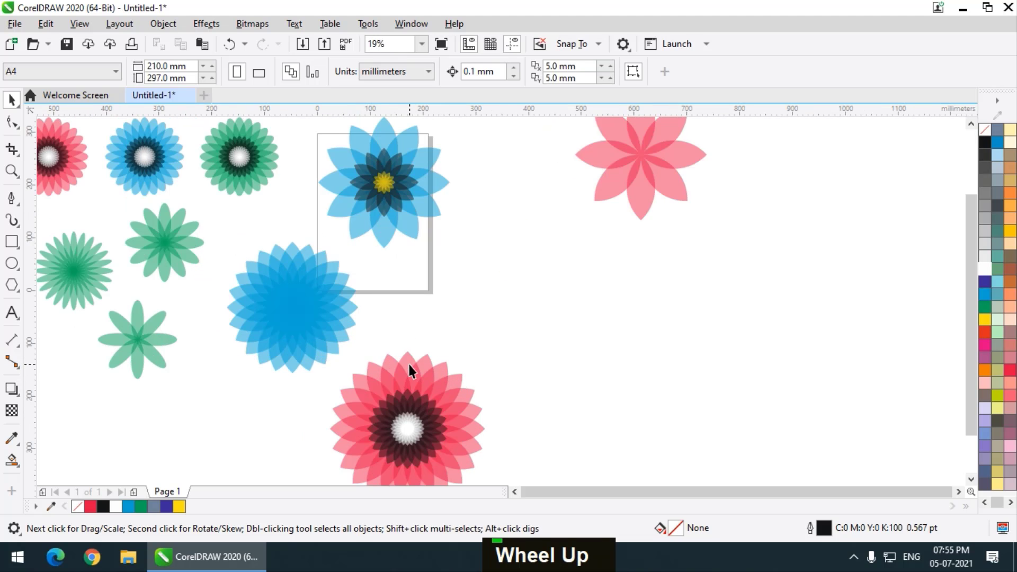
pyautogui.keyDown('ctrl'); pyautogui.click(644, 122); pyautogui.keyUp('ctrl')
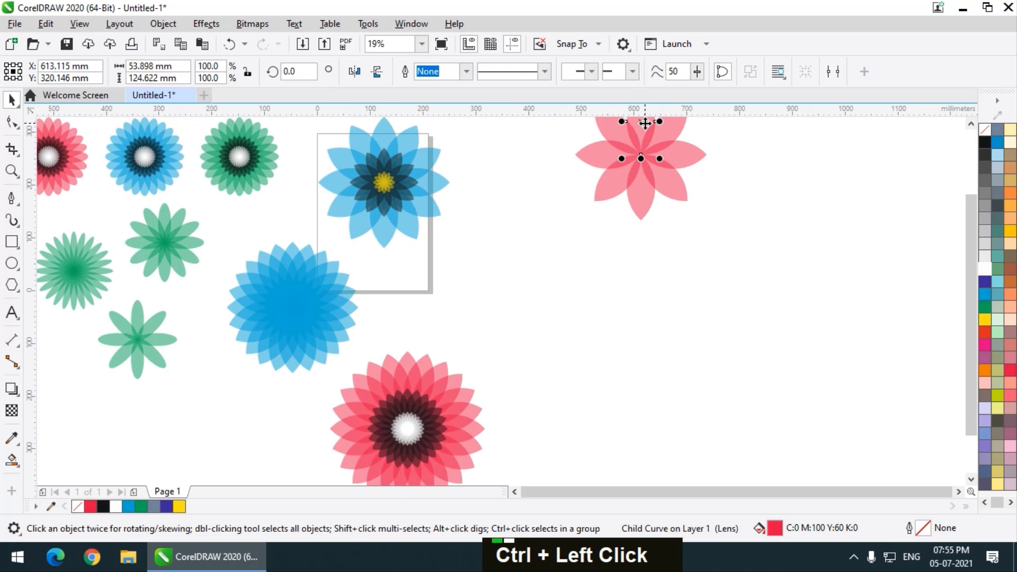
pyautogui.hotkey('ctrl', 'c')
pyautogui.hotkey('ctrl', 'v')
pyautogui.moveTo(645, 126); pyautogui.dragTo(540, 264)
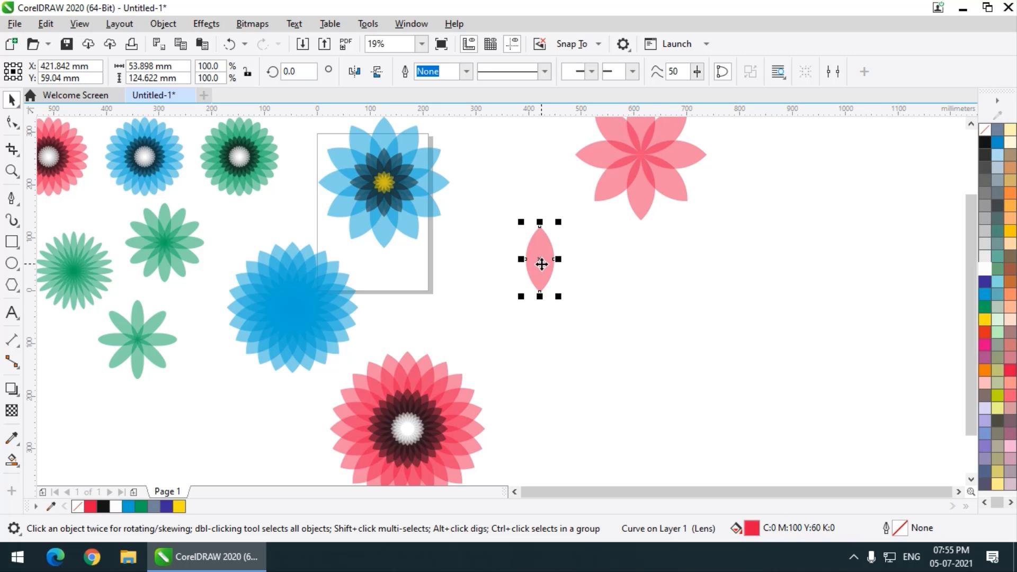
pyautogui.click(540, 263)
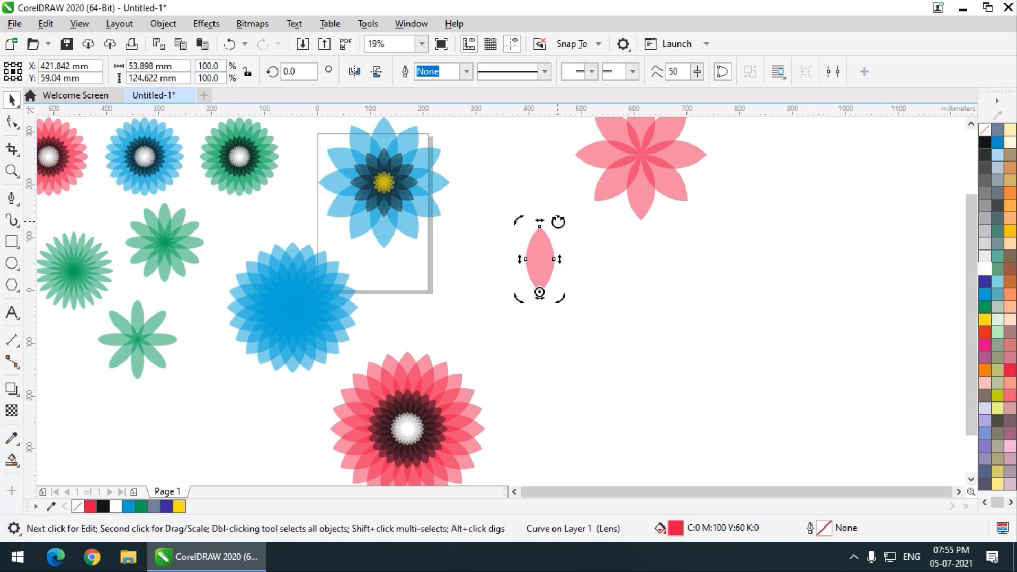
pyautogui.moveTo(558, 221); pyautogui.dragTo(602, 234)
pyautogui.keyDown('ctrl'); pyautogui.rightClick(602, 233); pyautogui.keyUp('ctrl')
pyautogui.hotkey('ctrl', 'z')
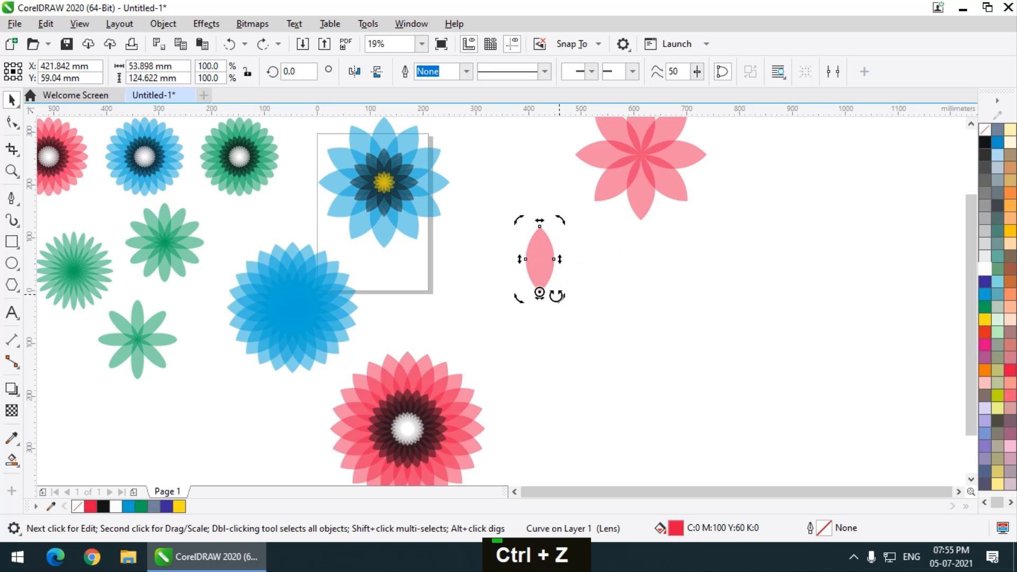
# Lower the new petal's rotation centre just below its tip and create a copy rotated 30° clockwise about it
pyautogui.moveTo(541, 293); pyautogui.dragTo(542, 303)
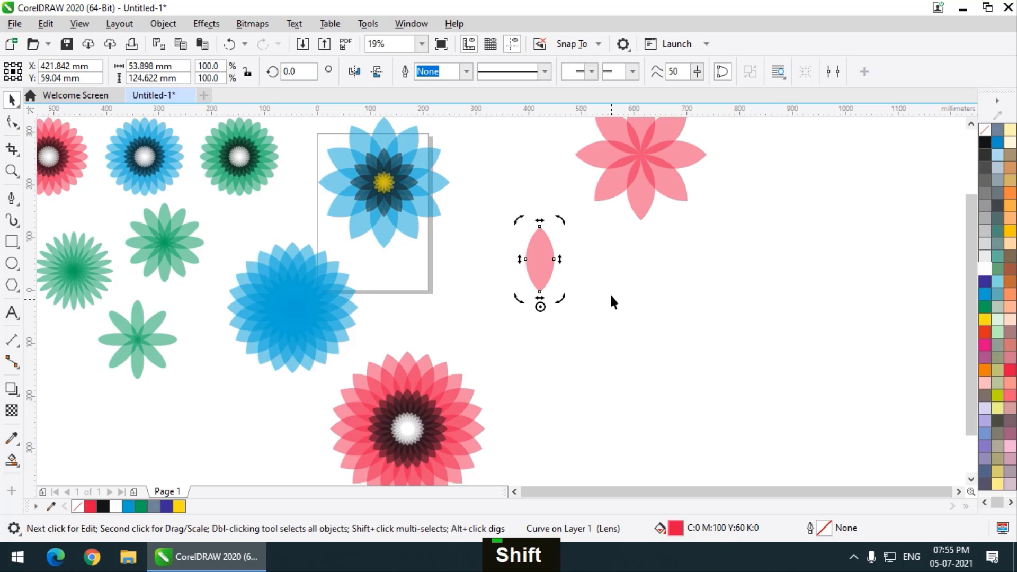
pyautogui.moveTo(565, 219); pyautogui.dragTo(596, 231)
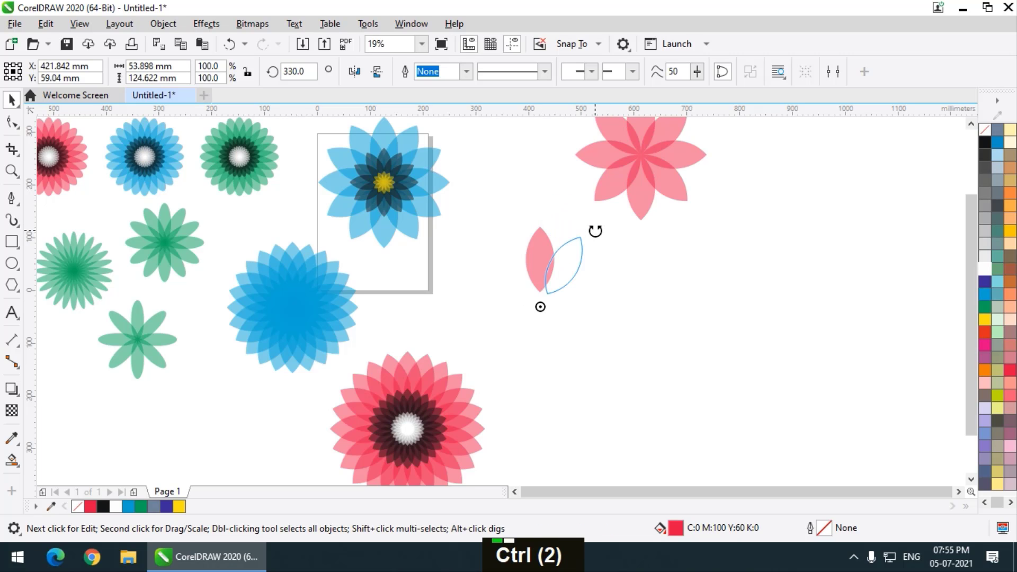
pyautogui.keyDown('ctrl'); pyautogui.rightClick(596, 231); pyautogui.keyUp('ctrl')
# Repeat the 30° rotated petal copy until twelve petals form a ring with an open centre
pyautogui.hotkey('ctrl', 'r')
pyautogui.hotkey('ctrl', 'r')
pyautogui.hotkey('ctrl', 'r')
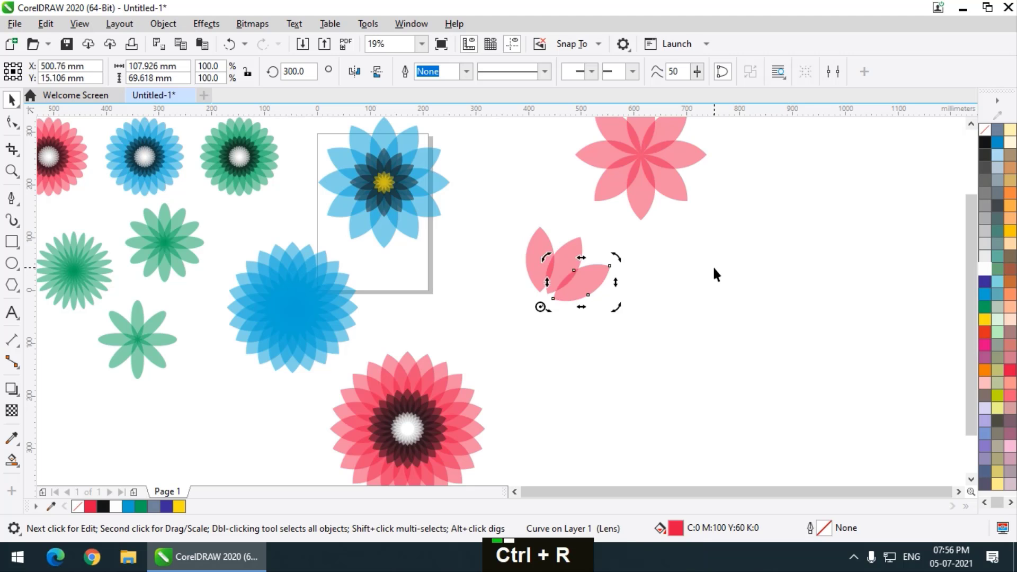
pyautogui.hotkey('ctrl', 'r')
pyautogui.hotkey('ctrl', 'r')
pyautogui.hotkey('ctrl', 'r')
pyautogui.hotkey('ctrl', 'r')
pyautogui.hotkey('ctrl', 'r')
pyautogui.hotkey('ctrl', 'r')
pyautogui.hotkey('ctrl', 'r')
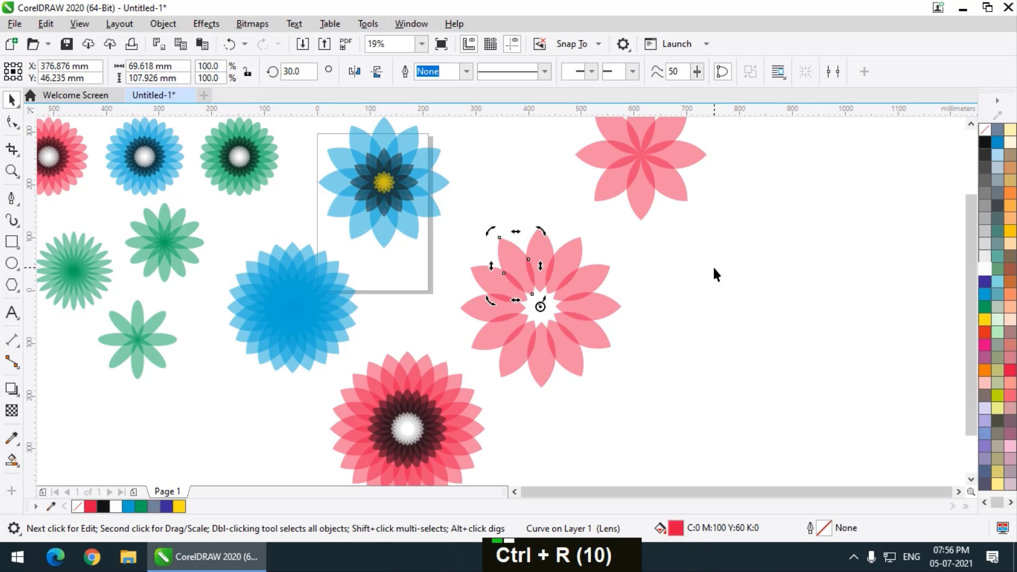
# Group the twelve red petals and add a concentric copy scaled down to about 157 mm, filled with black
pyautogui.keyDown('ctrl'); pyautogui.click(688, 240); pyautogui.keyUp('ctrl')
pyautogui.moveTo(659, 231); pyautogui.dragTo(455, 396)
pyautogui.moveTo(457, 212); pyautogui.dragTo(590, 358)
pyautogui.hotkey('ctrl', 'g')
pyautogui.rightClick(590, 358)
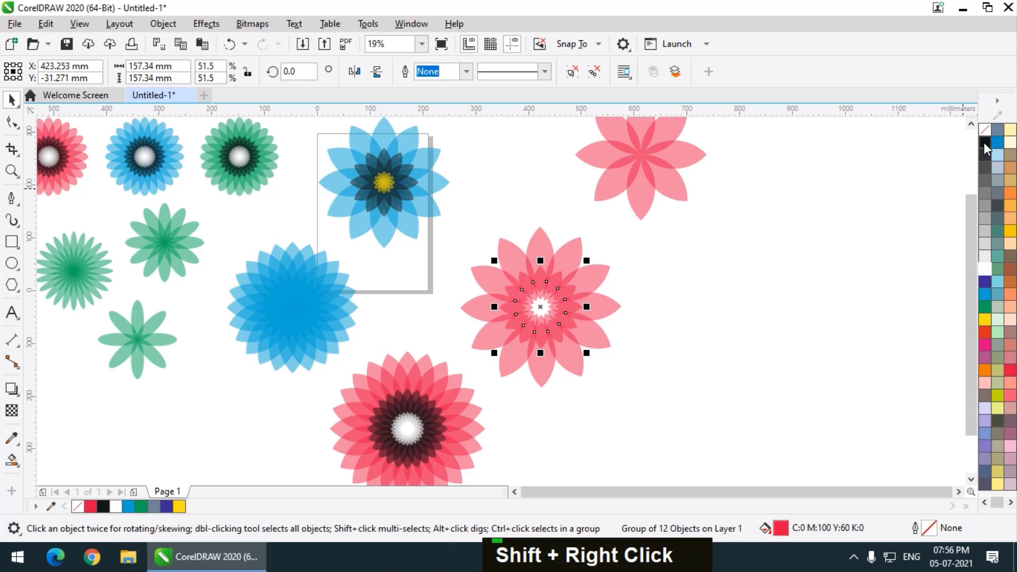
pyautogui.click(987, 167)
pyautogui.click(760, 287)
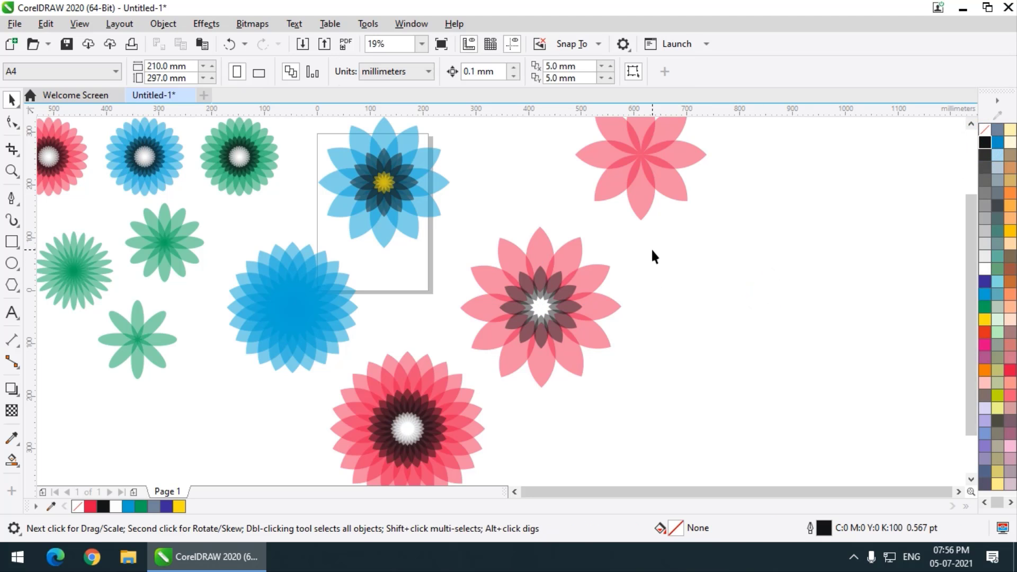
# Add a smaller concentric copy of the black twelve-petal layer about 82 mm wide and fill it with white
pyautogui.click(576, 314)
pyautogui.scroll(2, 576, 312)
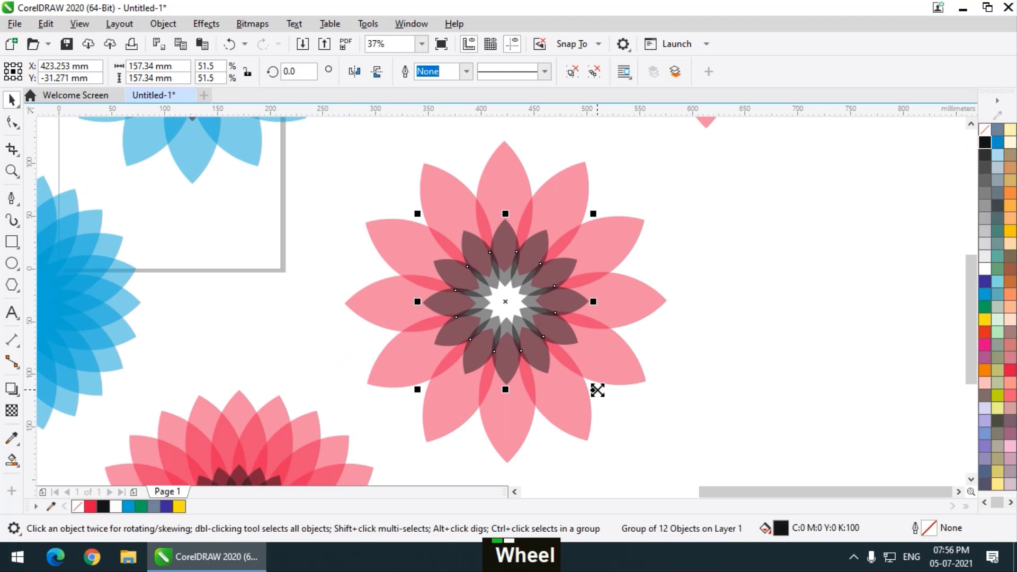
pyautogui.keyDown('shift'); pyautogui.click(597, 390); pyautogui.keyUp('shift')
pyautogui.keyDown('shift'); pyautogui.rightClick(560, 348); pyautogui.keyUp('shift')
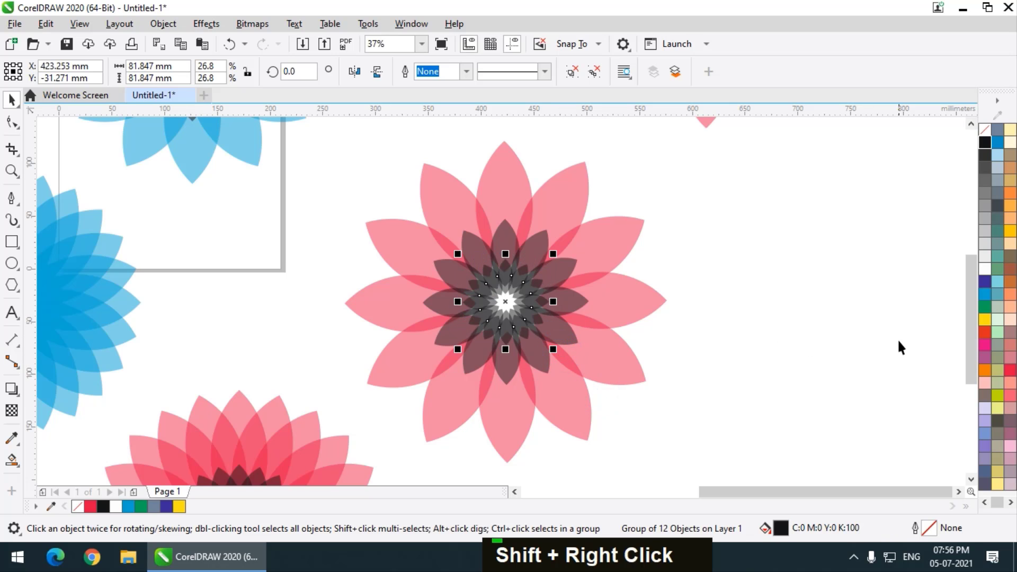
pyautogui.doubleClick(823, 298)
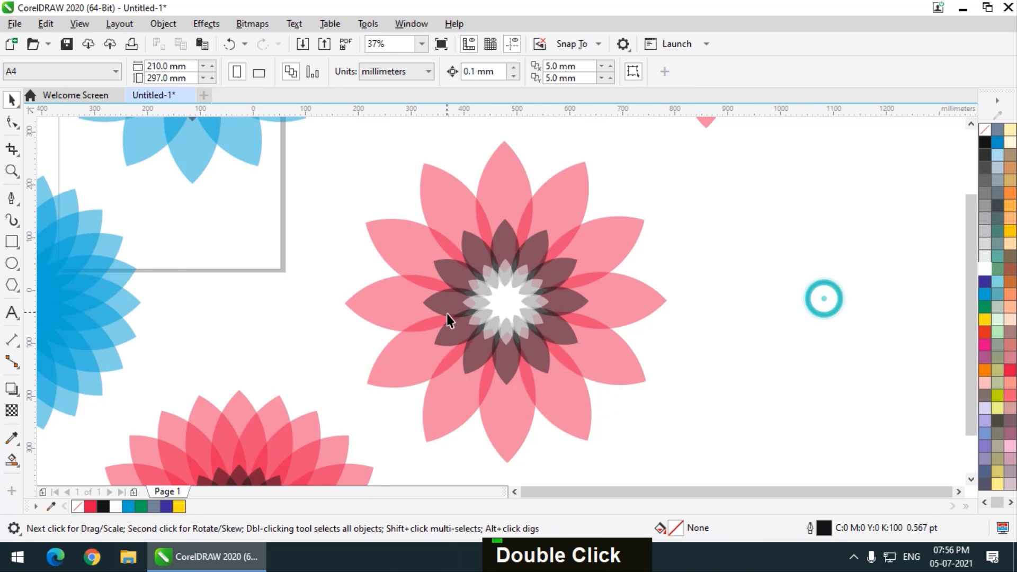
# Paste another upright red petal and place it clear of the flowers at about X 747 mm, Y 52 mm, ready for rotating
pyautogui.scroll(-2, 447, 313)
pyautogui.scroll(-2, 564, 302)
pyautogui.scroll(2, 522, 292)
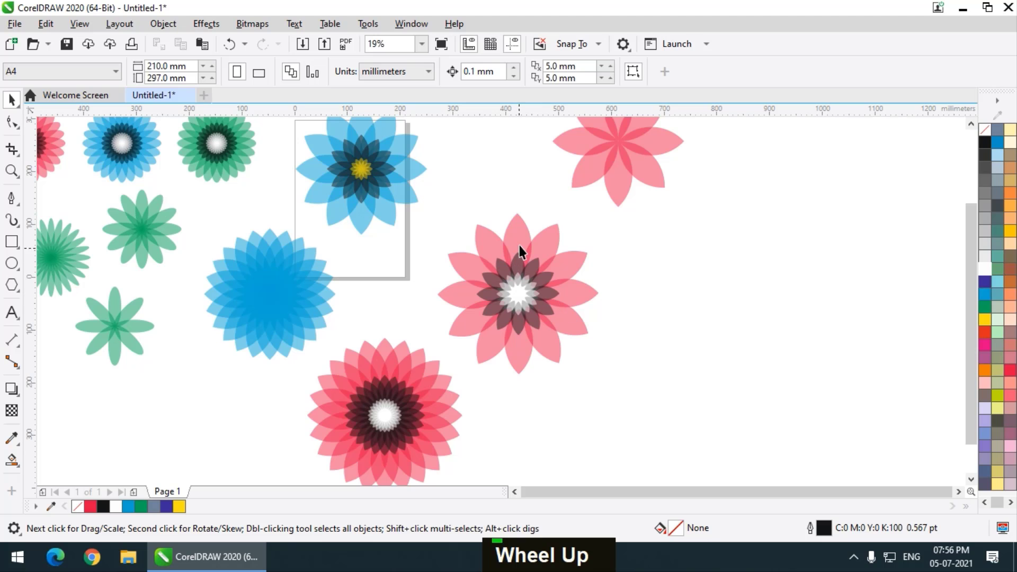
pyautogui.hotkey('ctrl', 'v')
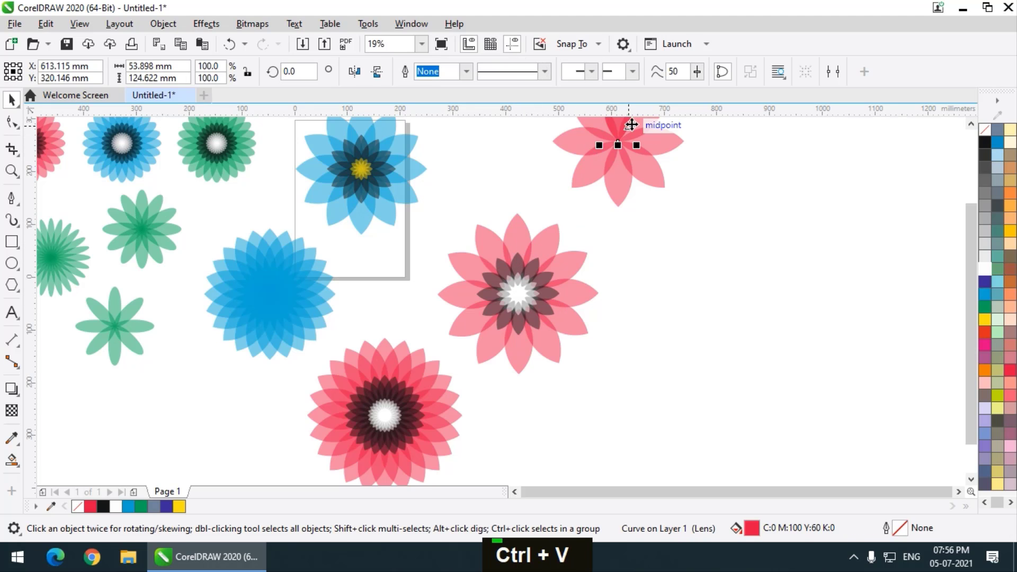
pyautogui.moveTo(623, 127); pyautogui.dragTo(653, 275)
pyautogui.scroll(-2, 408, 306)
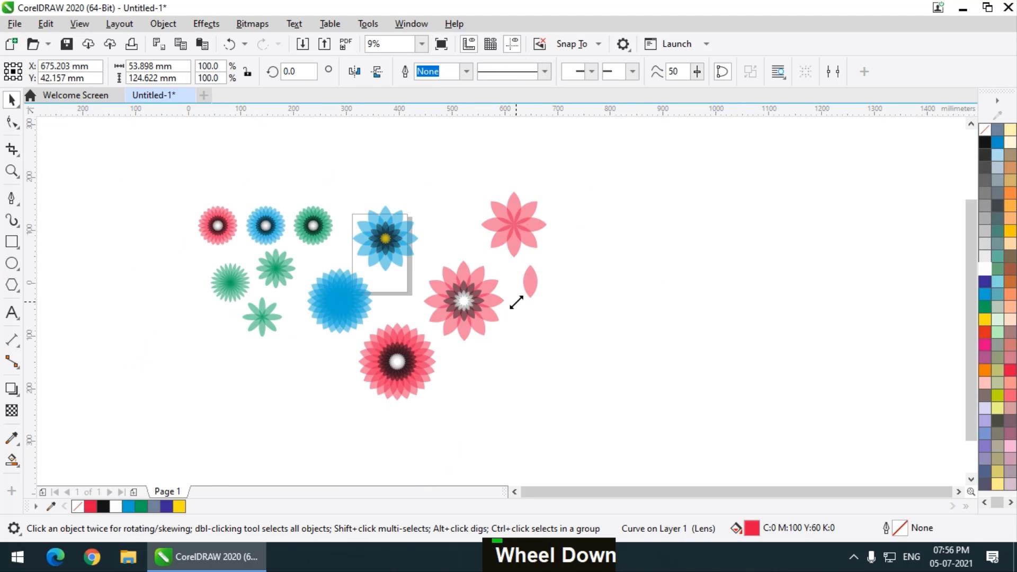
pyautogui.scroll(2, 551, 274)
pyautogui.moveTo(551, 274)
pyautogui.mouseDown()
pyautogui.moveTo(590, 268)
pyautogui.moveTo(582, 304)
pyautogui.mouseUp()
pyautogui.click(590, 268)
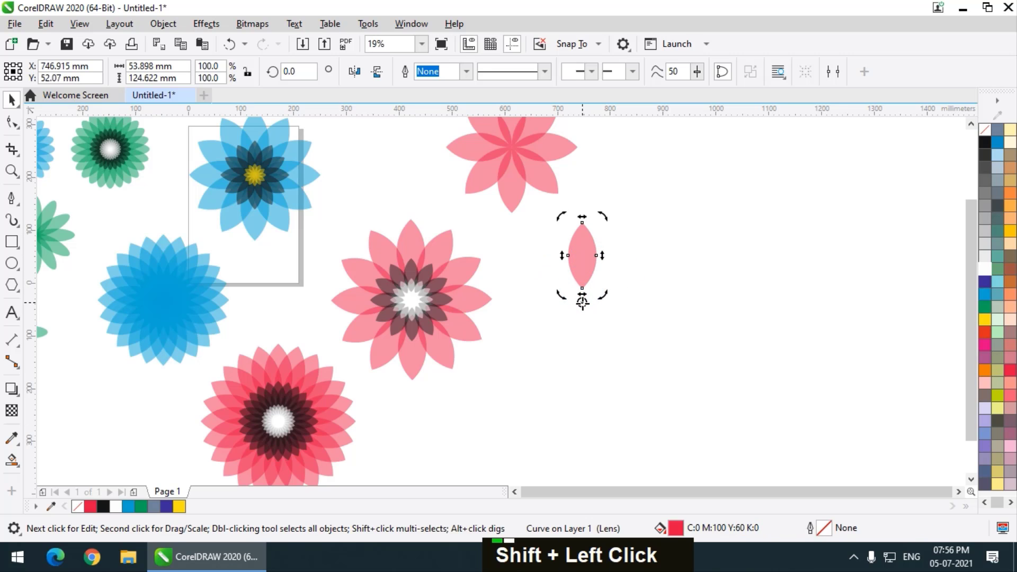
# Create a copy of the red petal rotated 45° about its lower pivot and repeat it until eight petals form a ring
pyautogui.moveTo(607, 215); pyautogui.dragTo(678, 244)
pyautogui.keyDown('ctrl'); pyautogui.rightClick(677, 244); pyautogui.keyUp('ctrl')
pyautogui.hotkey('ctrl', 'r')
pyautogui.hotkey('ctrl', 'r')
pyautogui.hotkey('ctrl', 'r')
pyautogui.hotkey('ctrl', 'r')
pyautogui.hotkey('ctrl', 'r')
pyautogui.hotkey('ctrl', 'r')
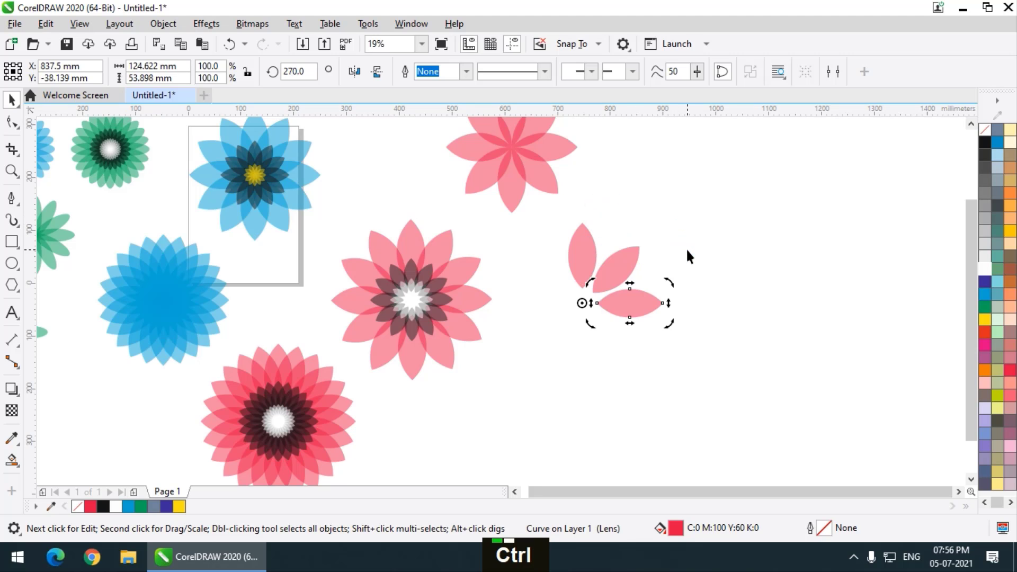
# Group the eight red petals and add a concentric copy scaled down to about 179 mm wide
pyautogui.moveTo(710, 202); pyautogui.dragTo(486, 412)
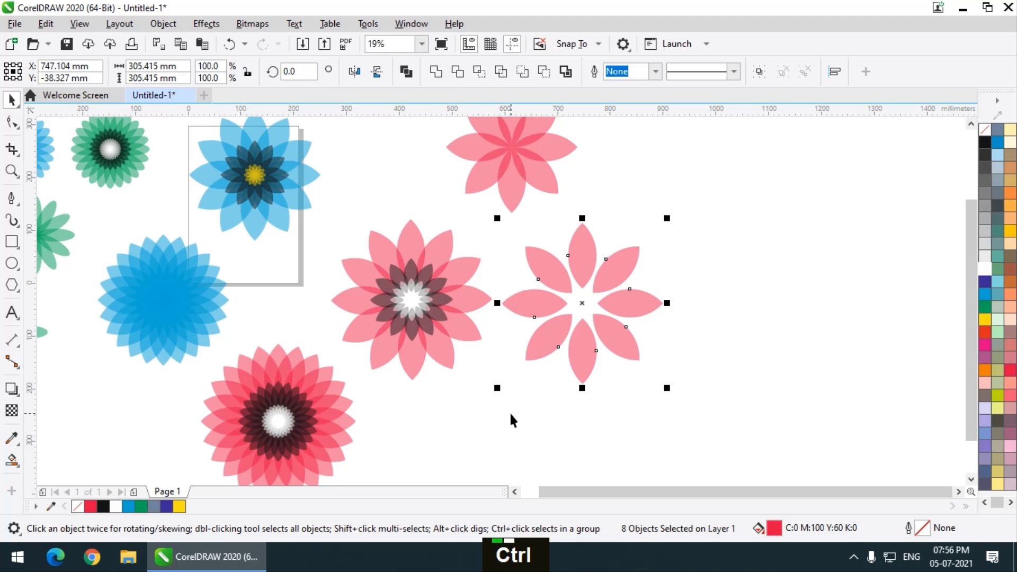
pyautogui.hotkey('ctrl', 'g')
pyautogui.moveTo(667, 388); pyautogui.dragTo(633, 365)
pyautogui.keyDown('shift'); pyautogui.rightClick(634, 365); pyautogui.keyUp('shift')
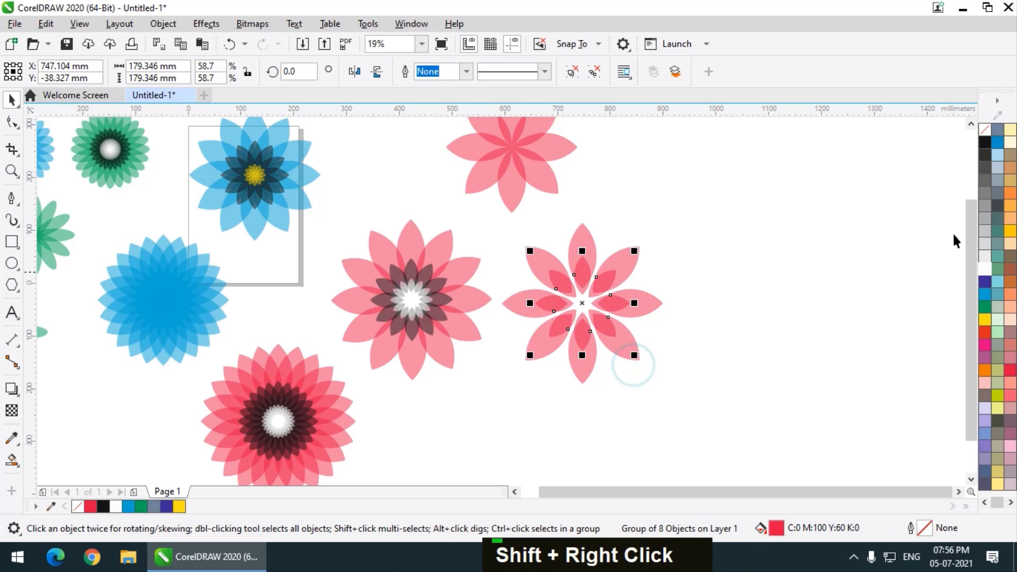
# Add a smaller concentric copy of the eight-petal layer about 105 mm wide and fill it with black
pyautogui.scroll(2, 595, 291)
pyautogui.moveTo(677, 420); pyautogui.dragTo(631, 386)
pyautogui.keyDown('shift'); pyautogui.rightClick(631, 386); pyautogui.keyUp('shift')
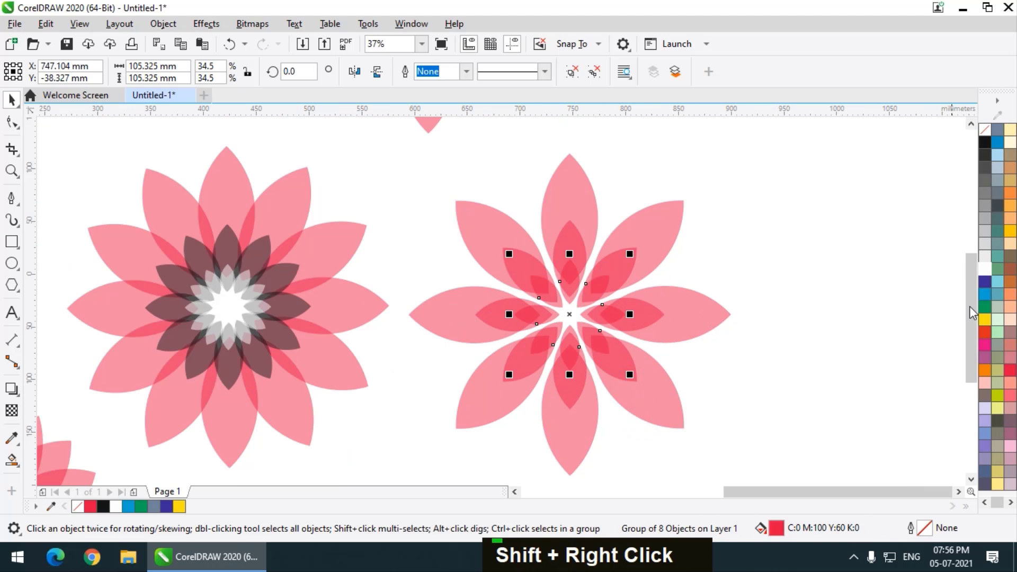
pyautogui.click(984, 332)
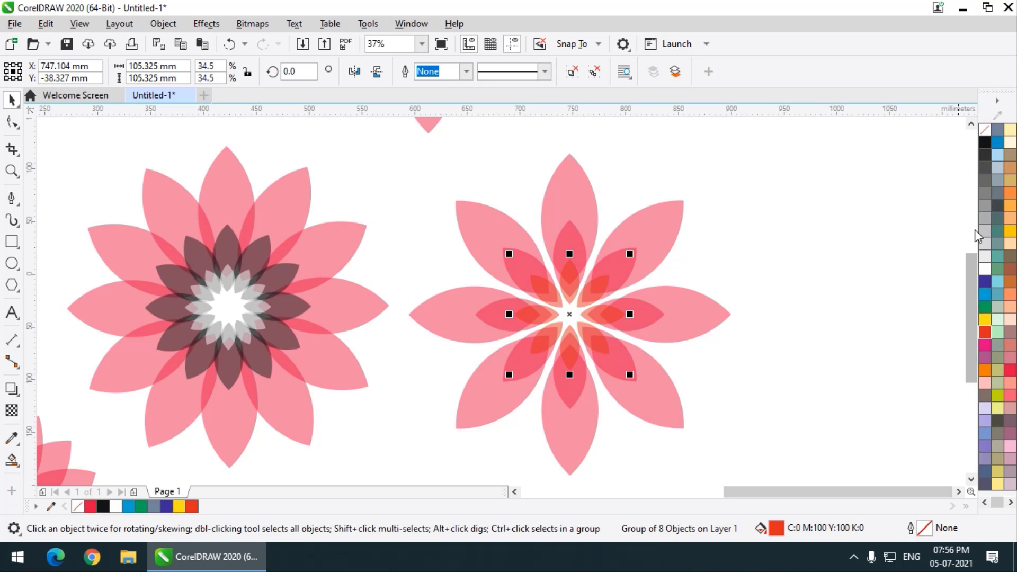
pyautogui.doubleClick(863, 218)
pyautogui.scroll(-4, 568, 300)
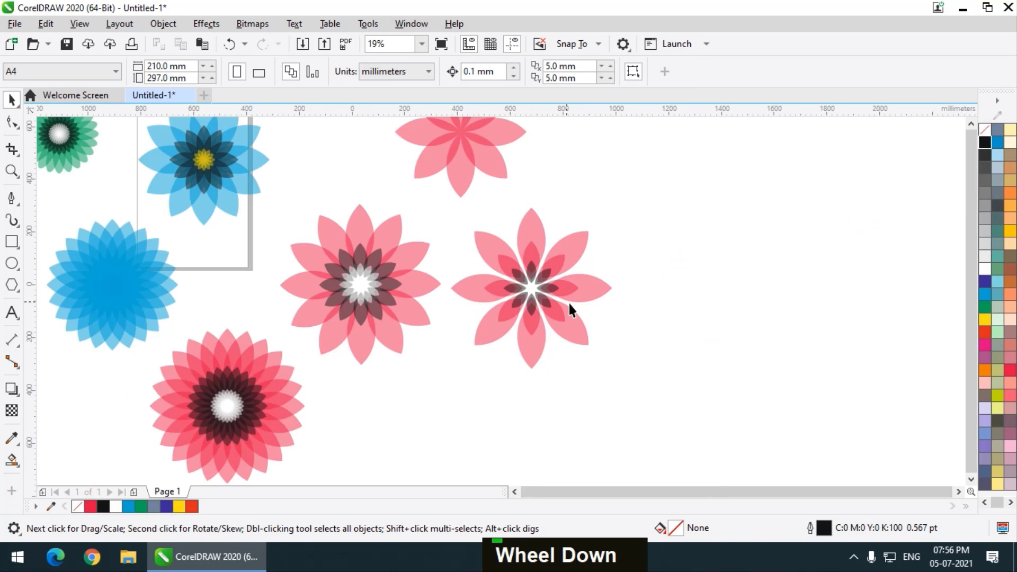
pyautogui.scroll(2, 403, 256)
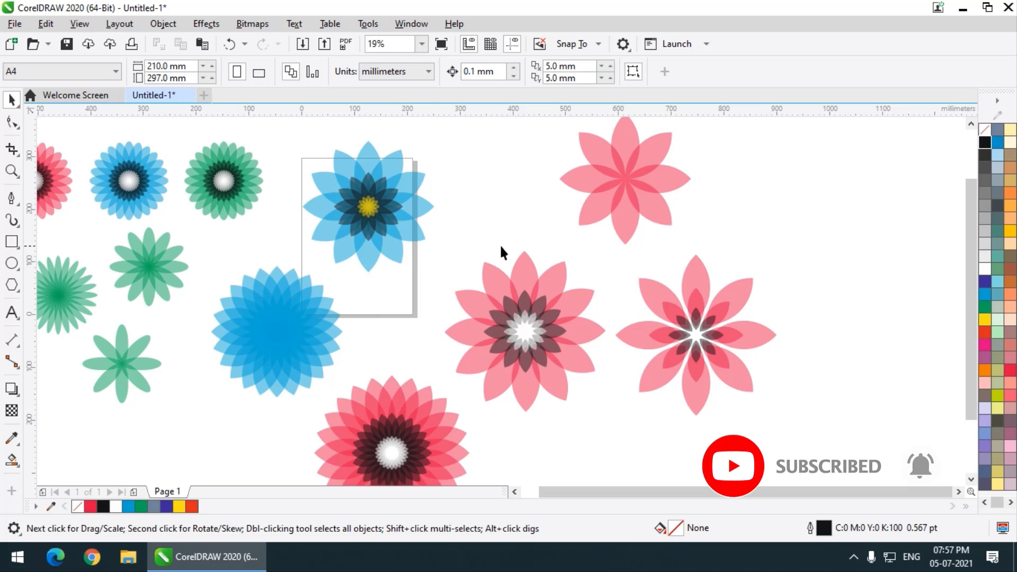
pyautogui.scroll(-1, 577, 263)
pyautogui.scroll(1, 513, 285)
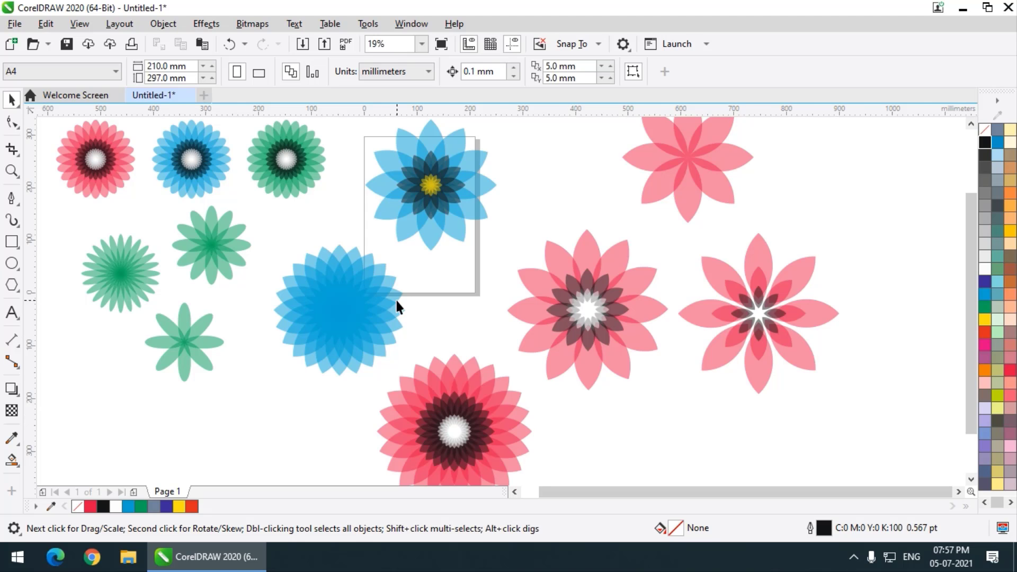
pyautogui.scroll(-1, 411, 295)
pyautogui.scroll(1, 409, 294)
pyautogui.click(321, 204)
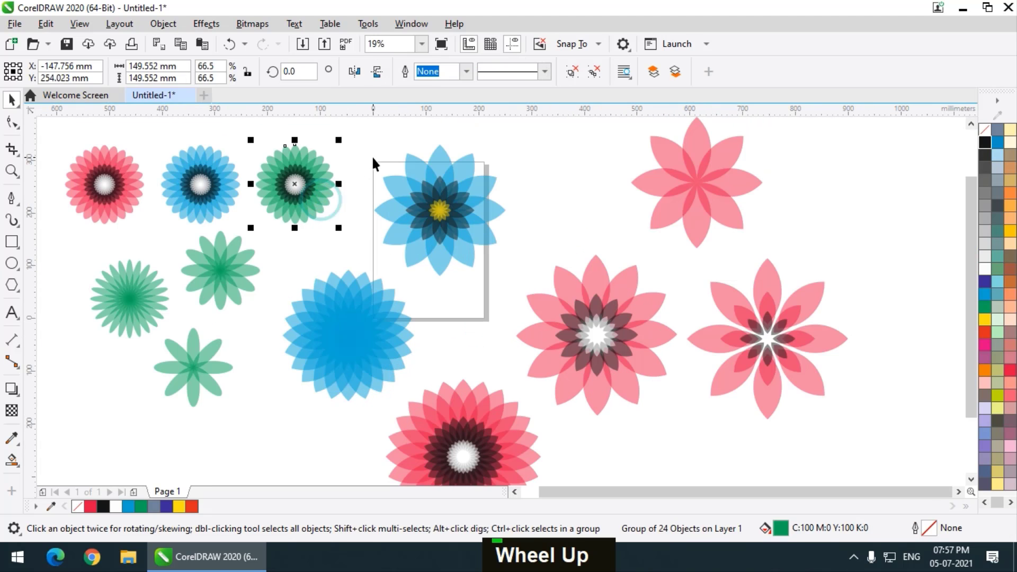
pyautogui.moveTo(294, 182); pyautogui.dragTo(549, 200)
pyautogui.hotkey('ctrl', 'z')
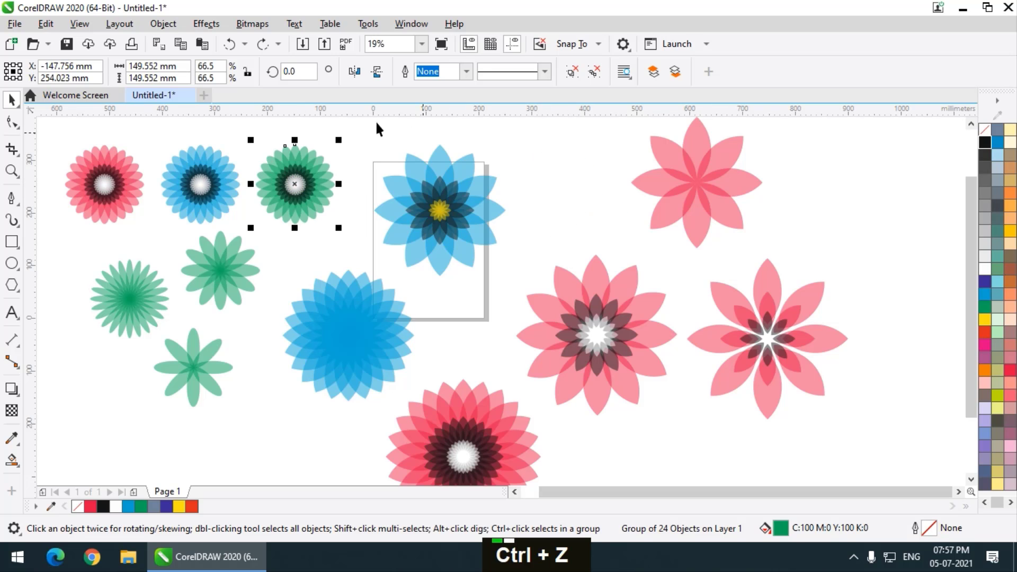
# Enlarge all three layers of the green flower together to about 225 mm and place them at about X 363 mm, Y 259 mm
pyautogui.click(362, 139)
pyautogui.moveTo(352, 130); pyautogui.dragTo(245, 236)
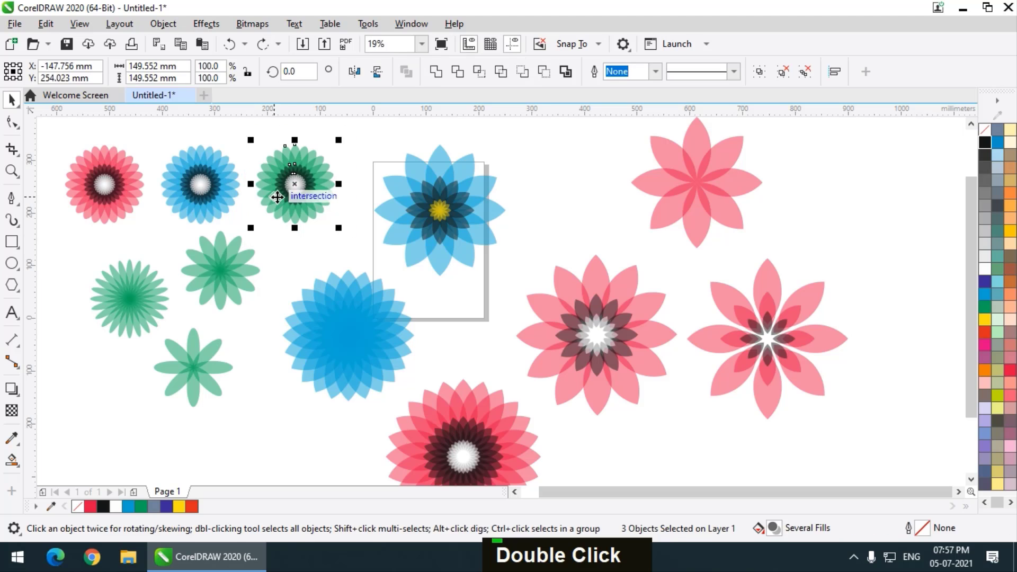
pyautogui.moveTo(291, 196); pyautogui.dragTo(649, 265)
pyautogui.moveTo(610, 228); pyautogui.dragTo(591, 208)
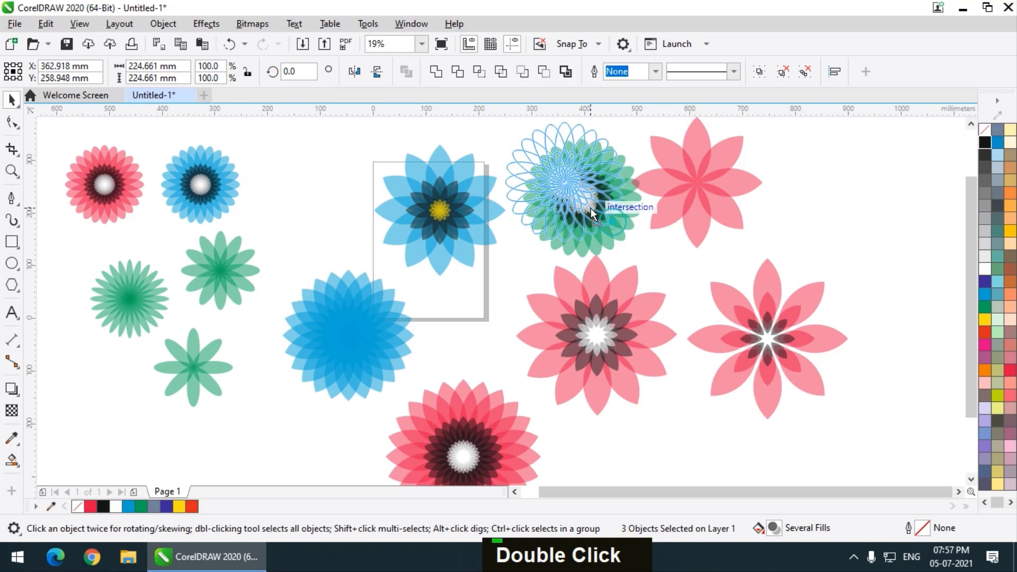
pyautogui.click(773, 214)
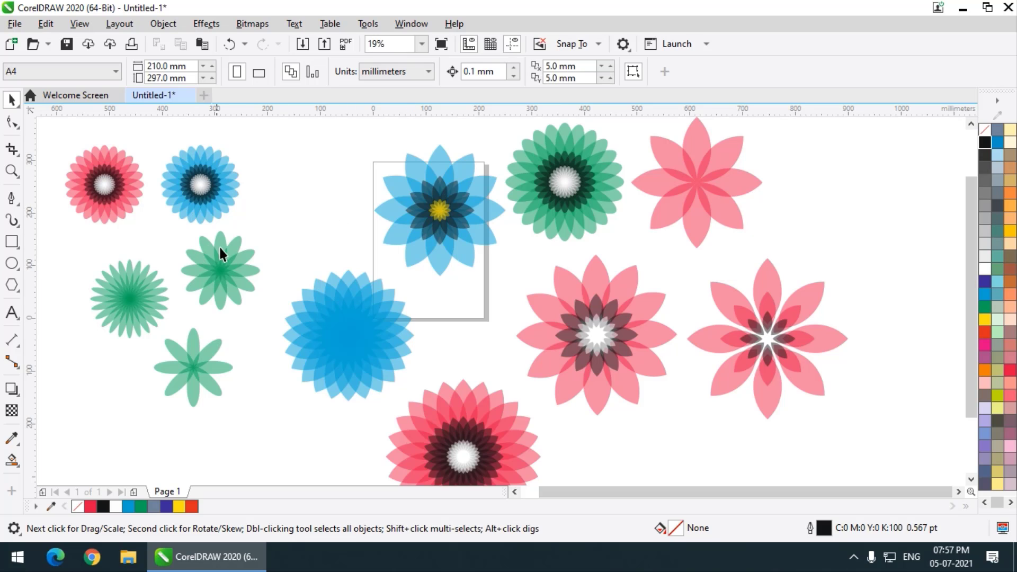
# Move the twelve-petal green flower to about X -99 mm, Y 187 mm, and select the large layered red flower
pyautogui.moveTo(218, 268); pyautogui.dragTo(325, 225)
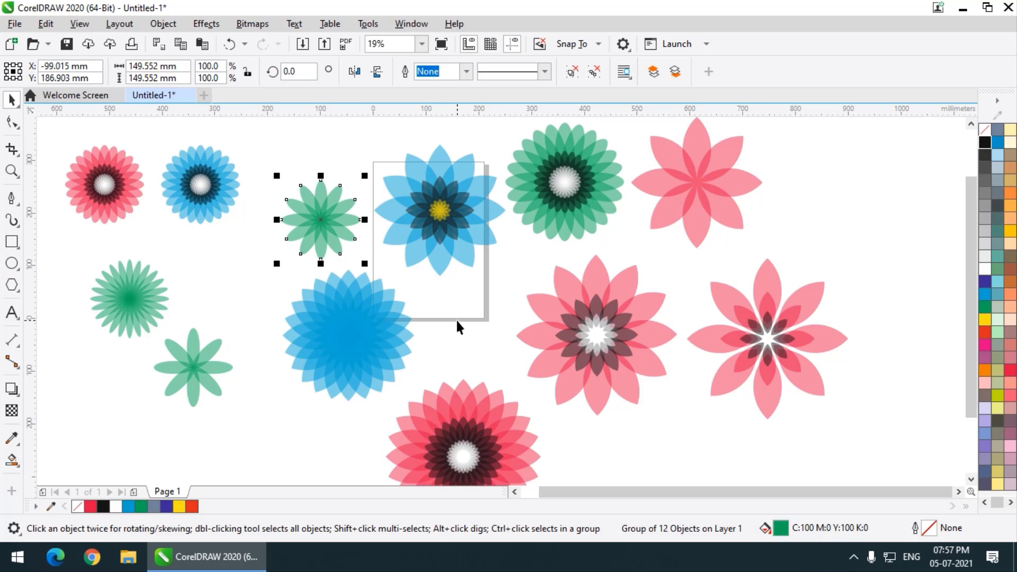
pyautogui.scroll(-2, 329, 244)
pyautogui.scroll(2, 371, 331)
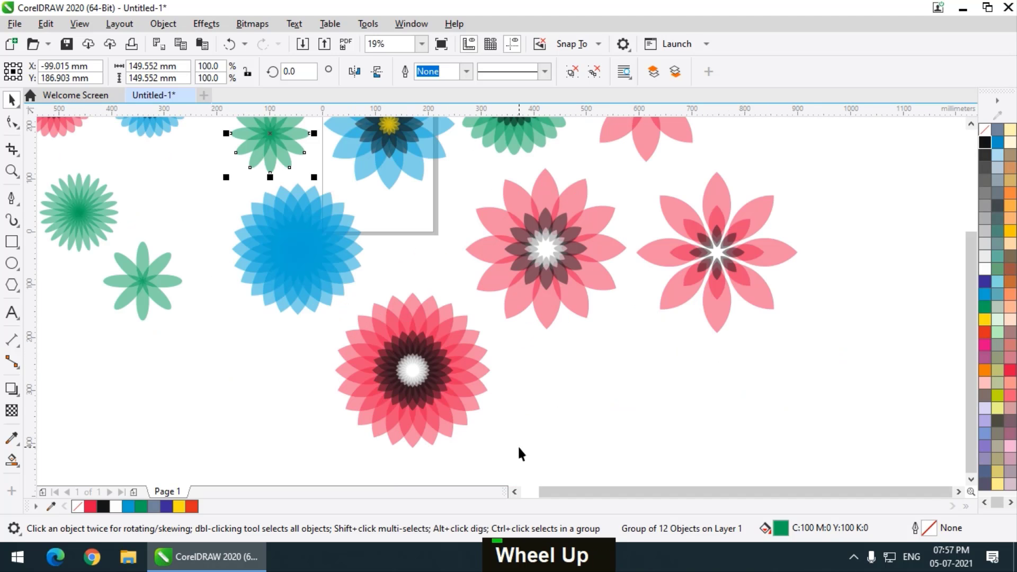
pyautogui.moveTo(518, 446); pyautogui.dragTo(321, 278)
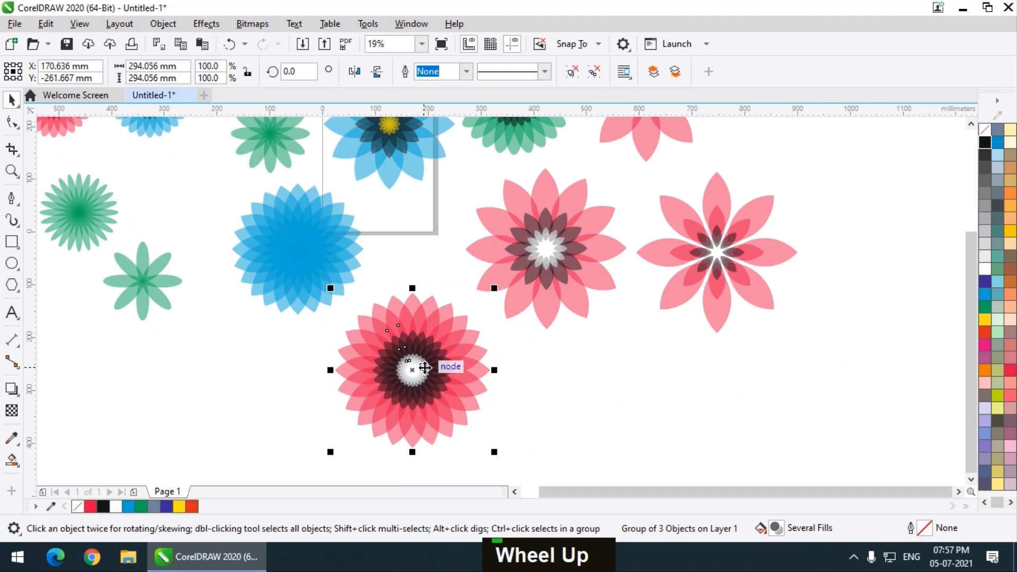
pyautogui.scroll(-2, 463, 273)
pyautogui.scroll(2, 463, 274)
pyautogui.scroll(-2, 449, 227)
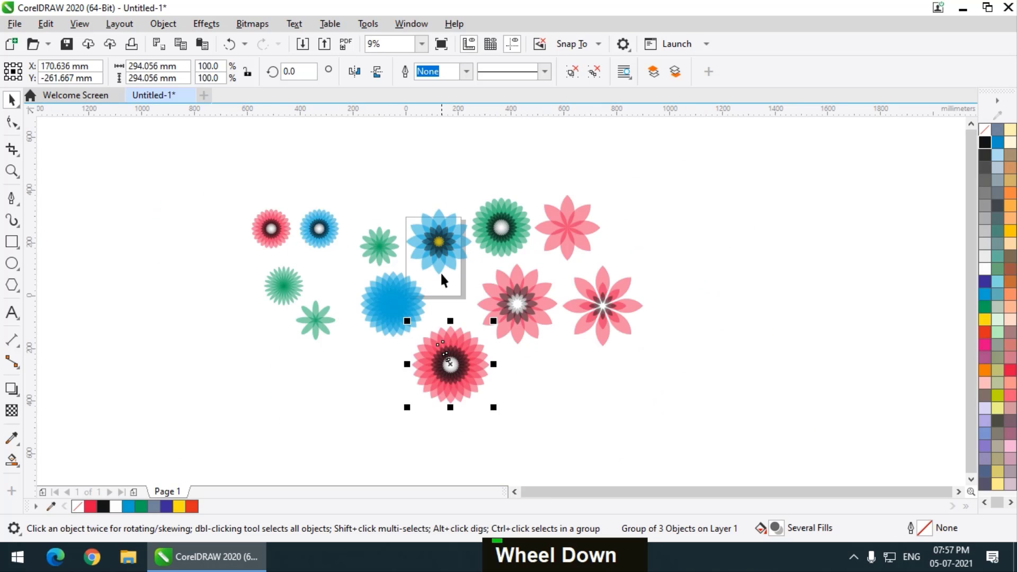
pyautogui.scroll(2, 440, 272)
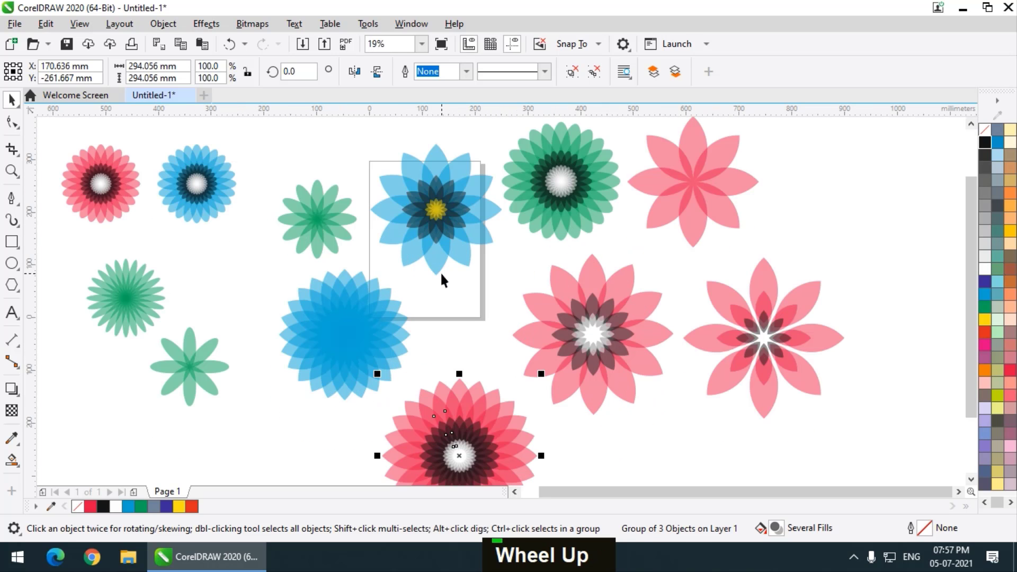